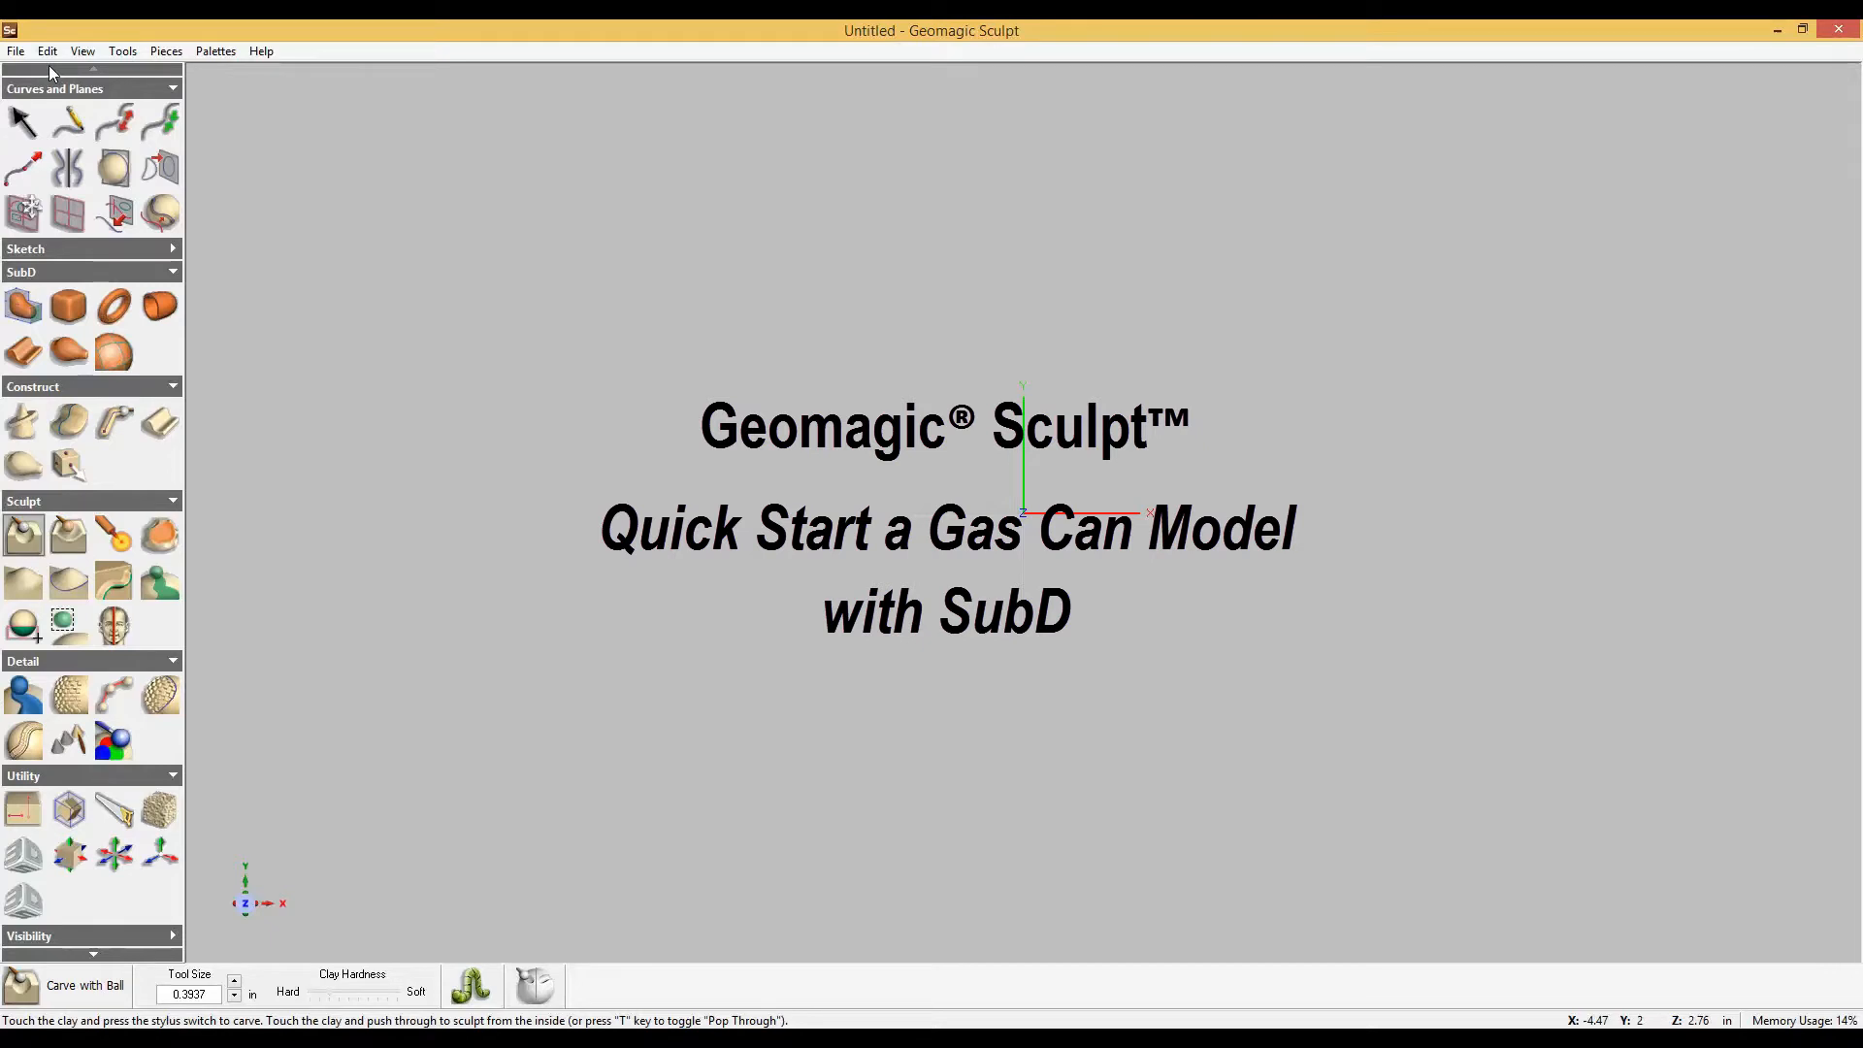
# Create a new empty model with rough shape clay coarseness and inches as the units.
pyautogui.click(16, 50)
pyautogui.click(39, 72)
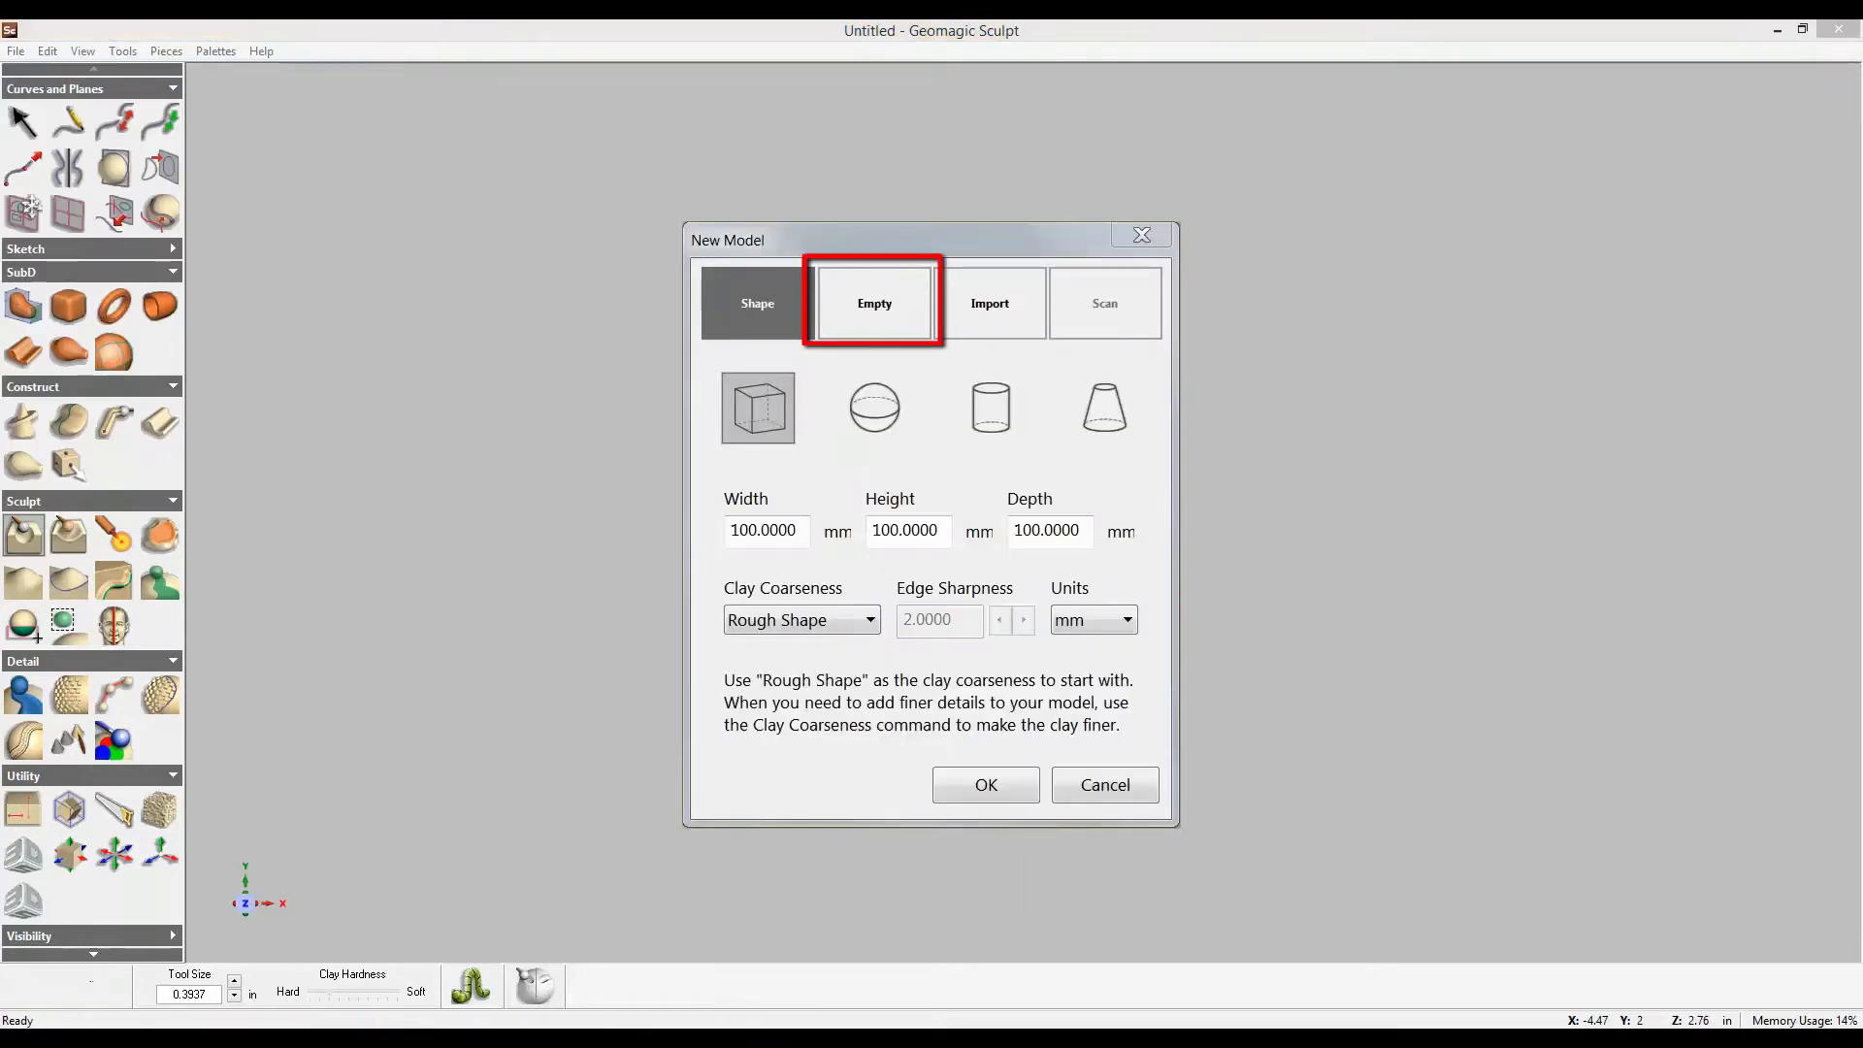
pyautogui.click(873, 306)
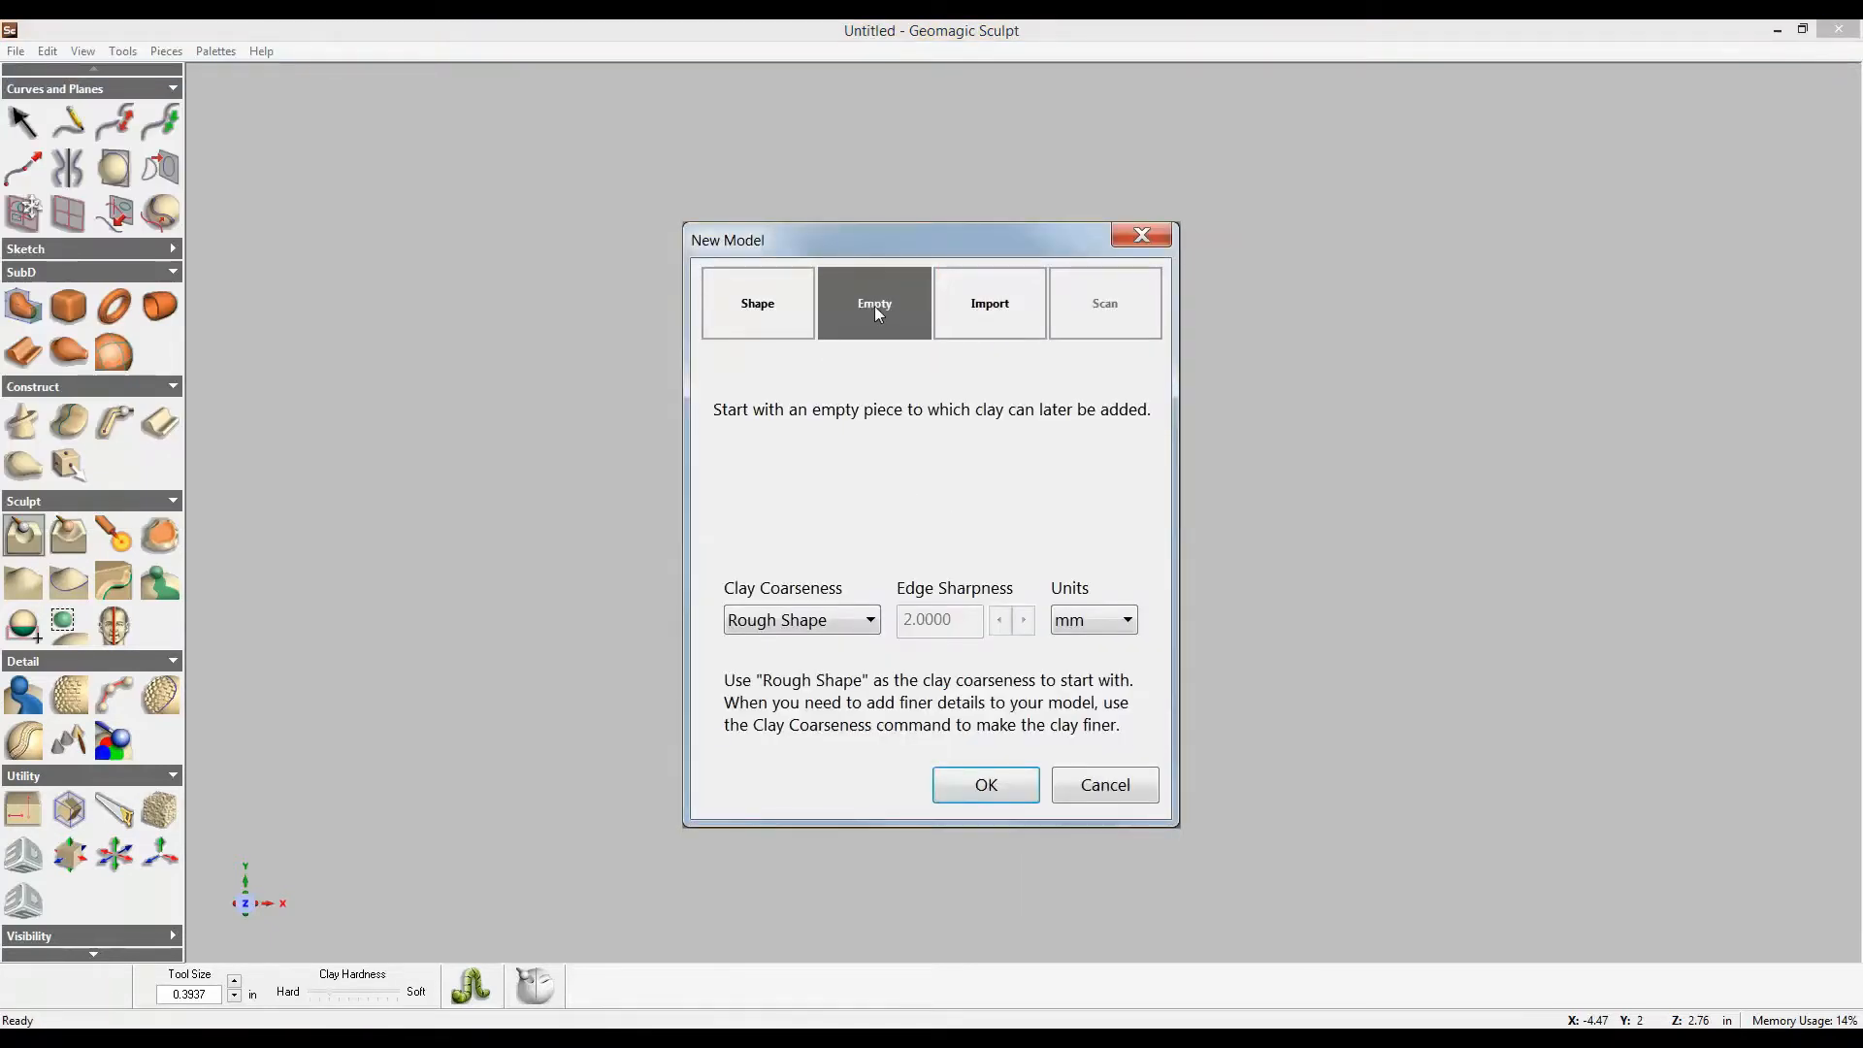
pyautogui.click(1116, 621)
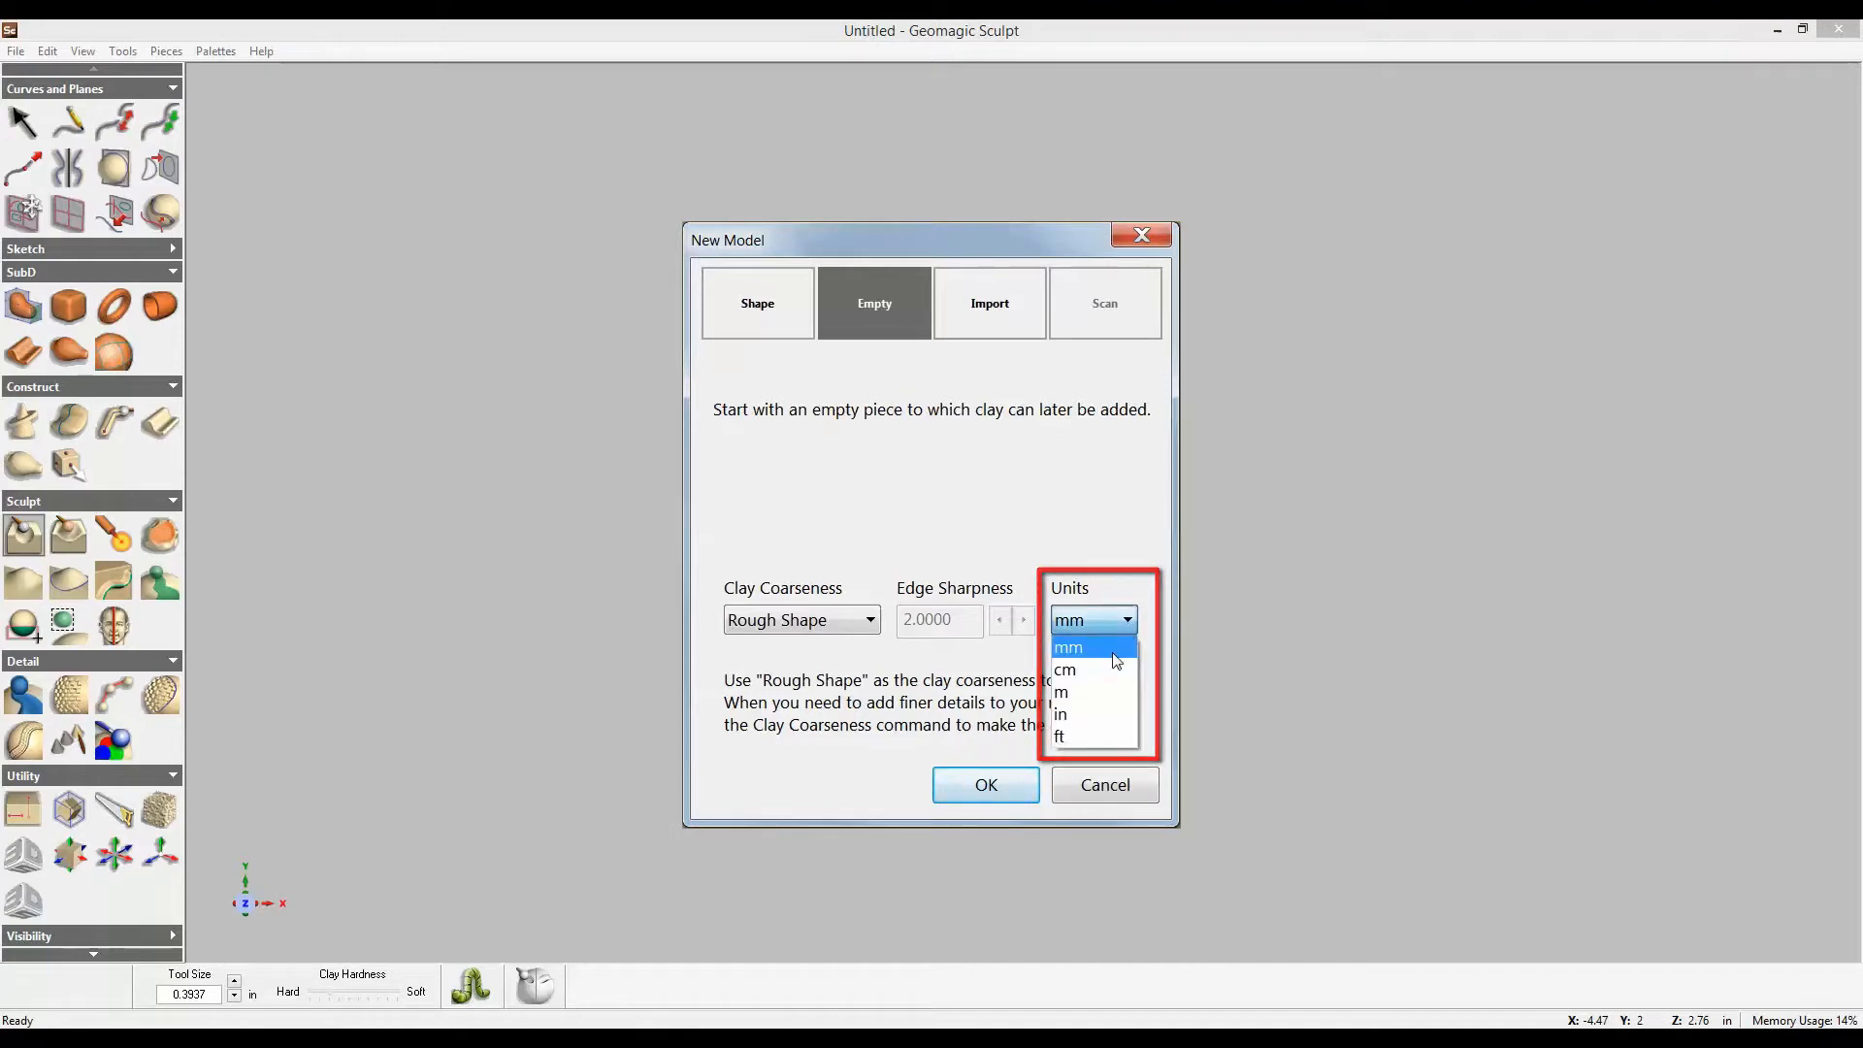
pyautogui.click(1111, 716)
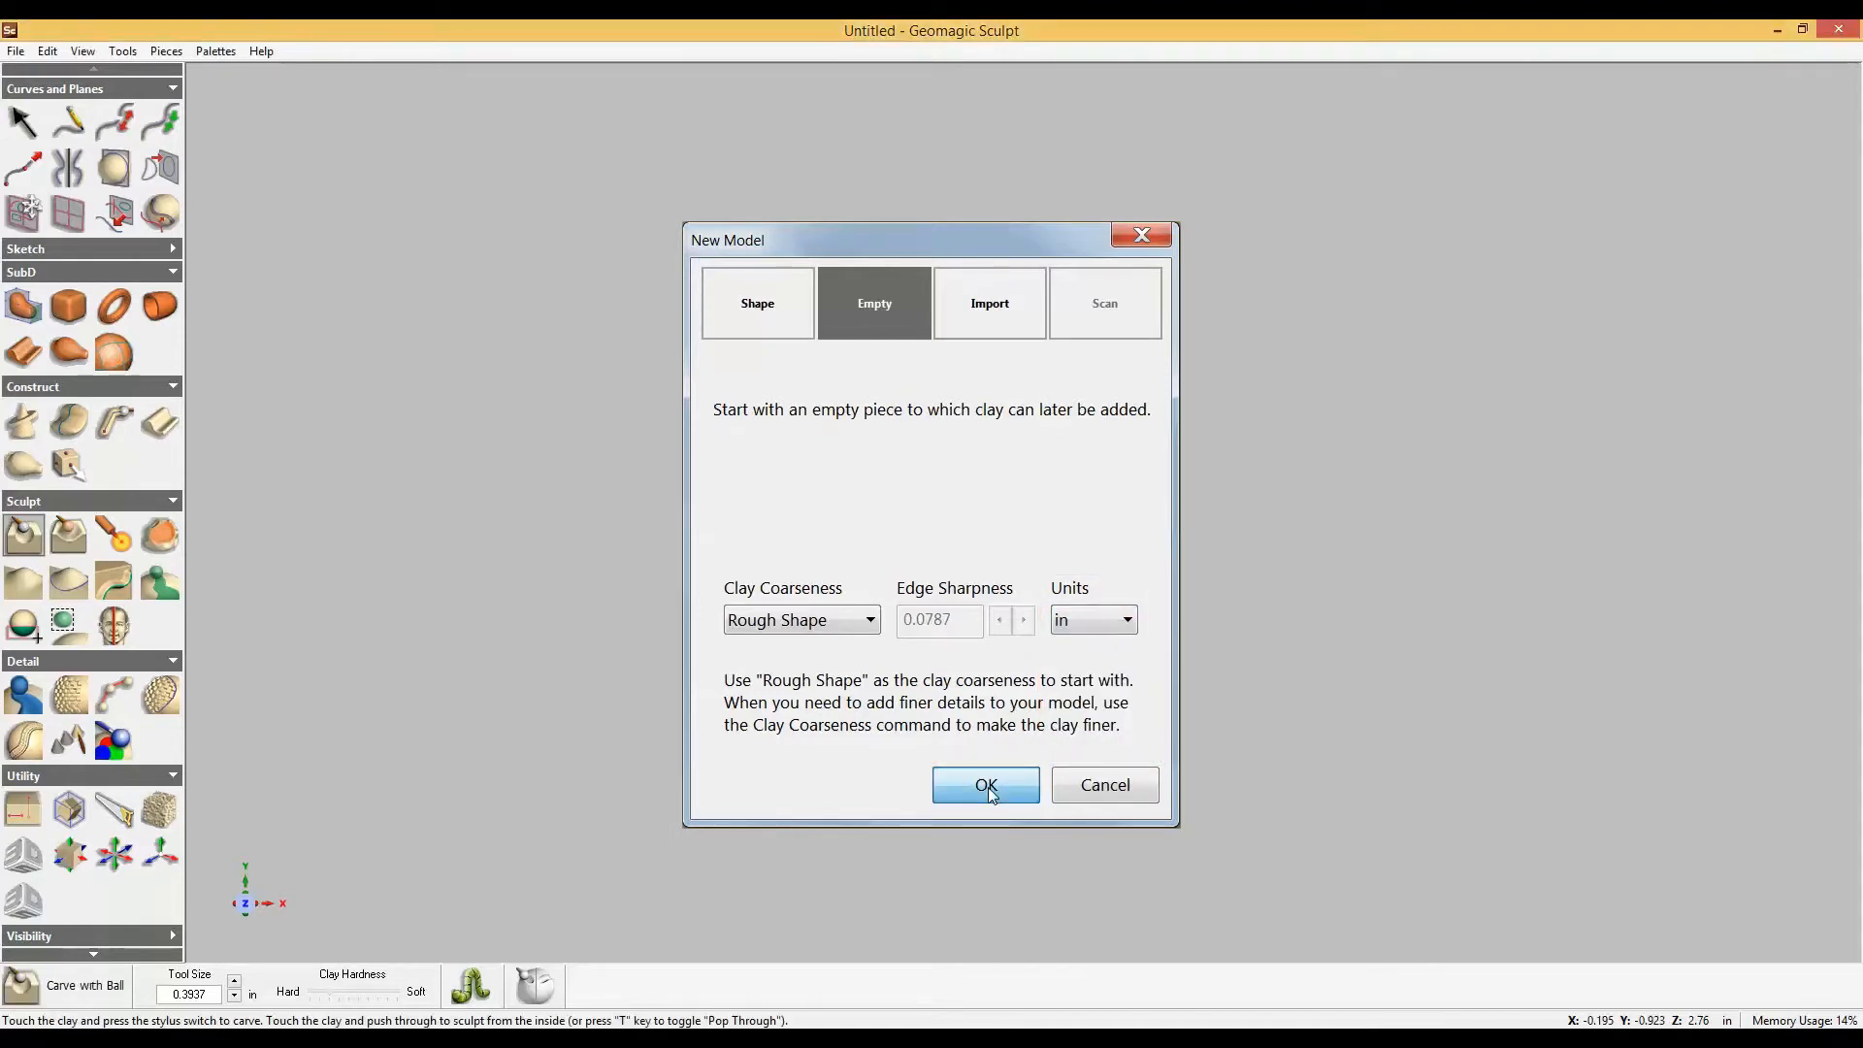
pyautogui.click(986, 786)
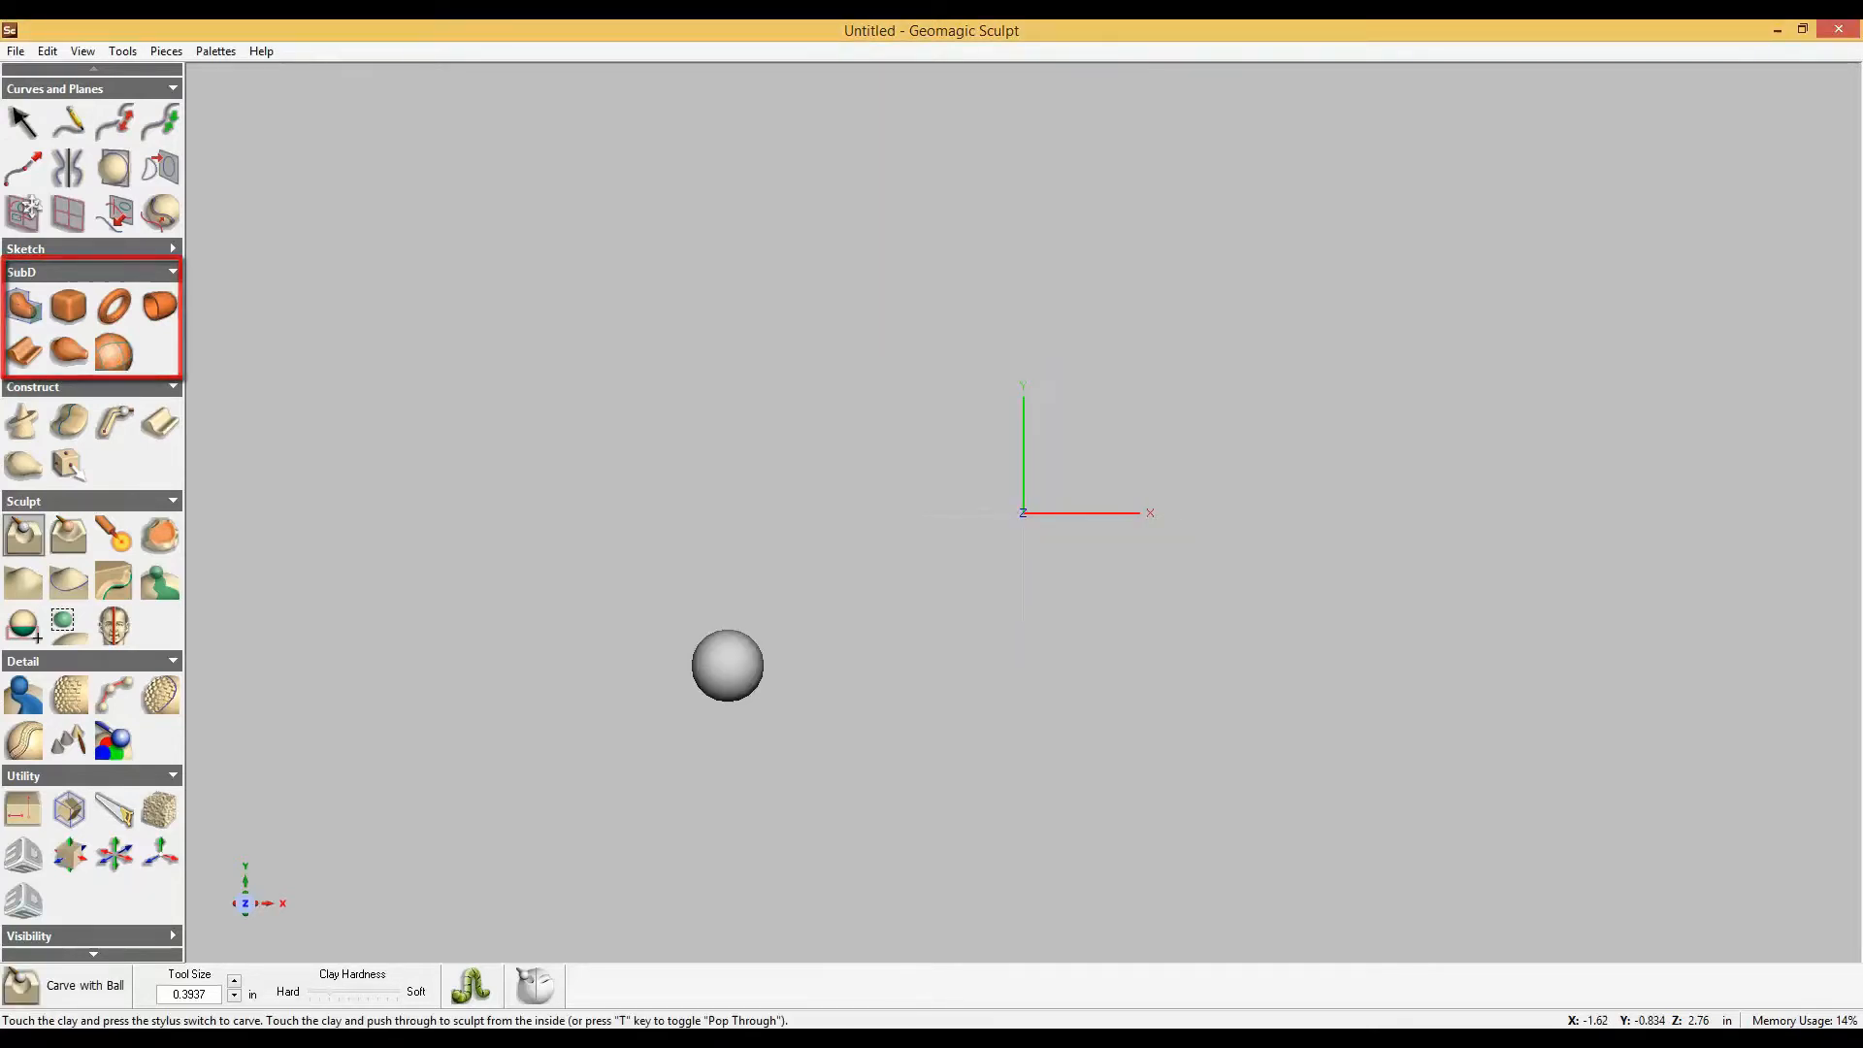
# Create a SubD cube measuring 10 in X, 8 in Y and 6 in Z, with symmetry about Z.
pyautogui.click(68, 307)
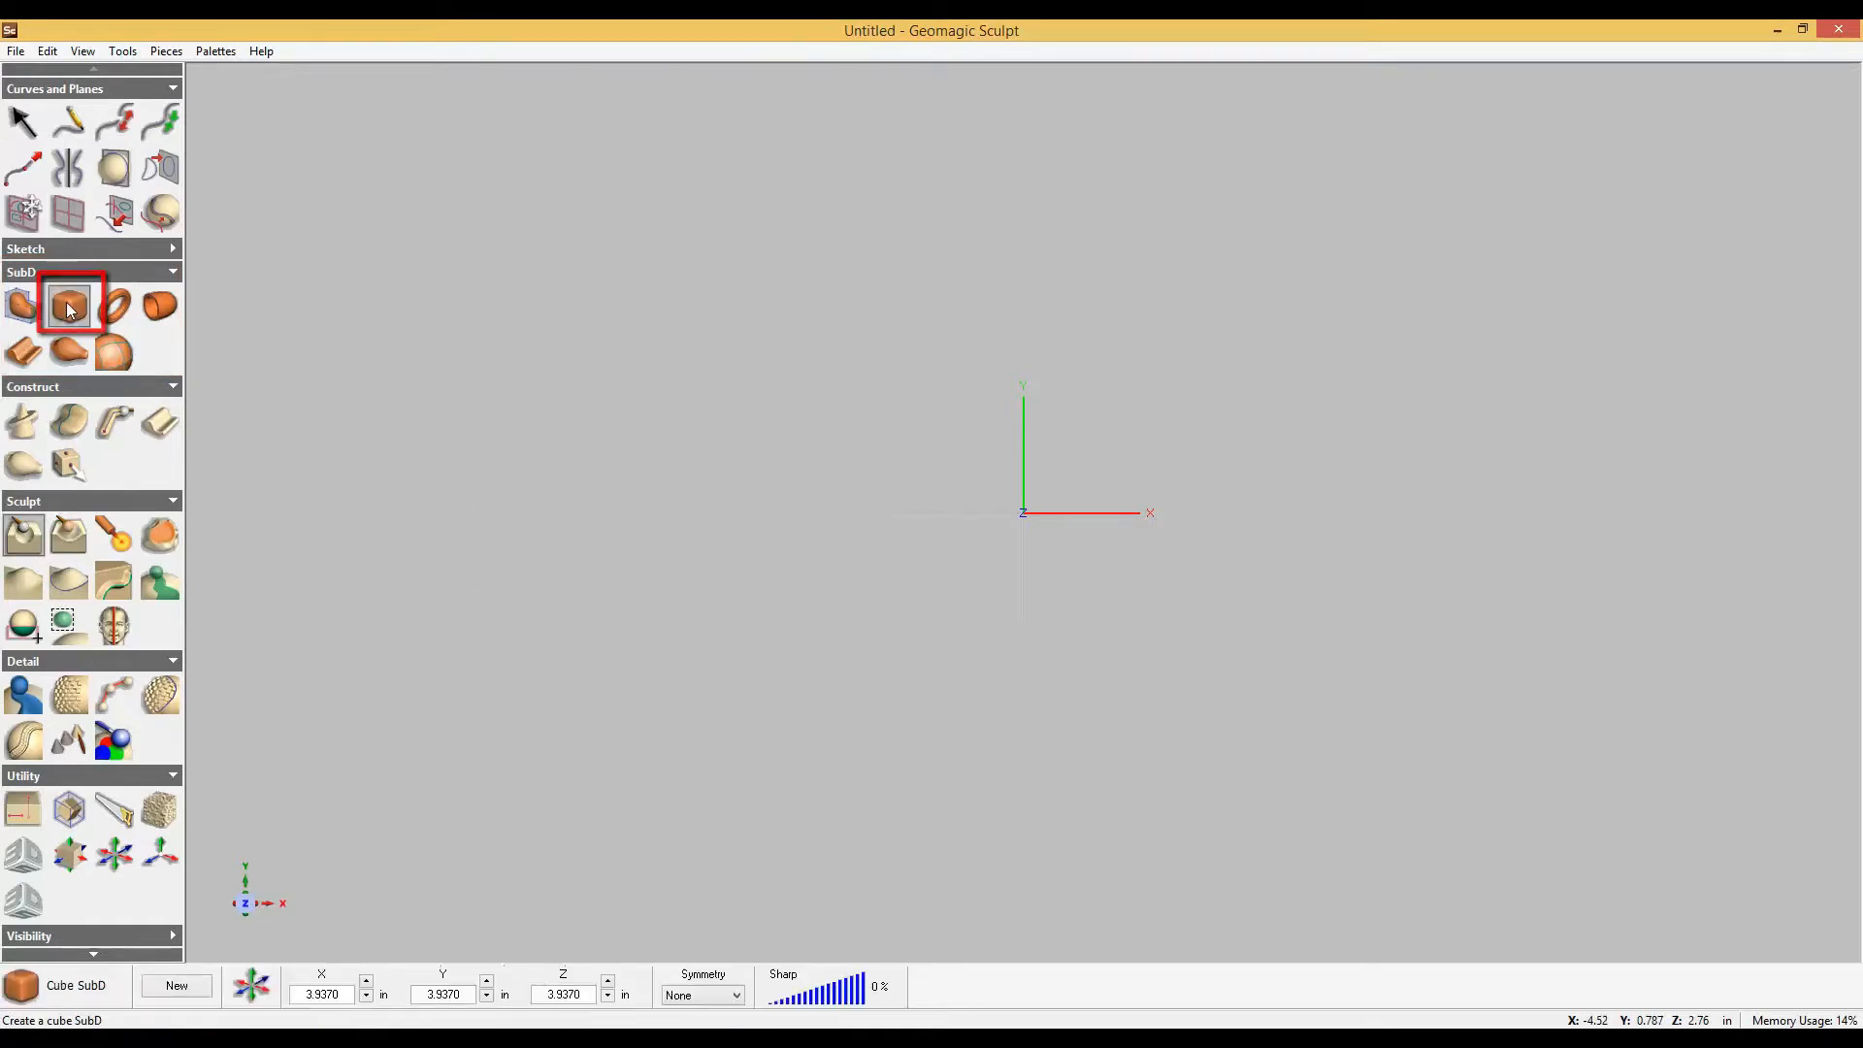
pyautogui.doubleClick(304, 995)
pyautogui.write('10')
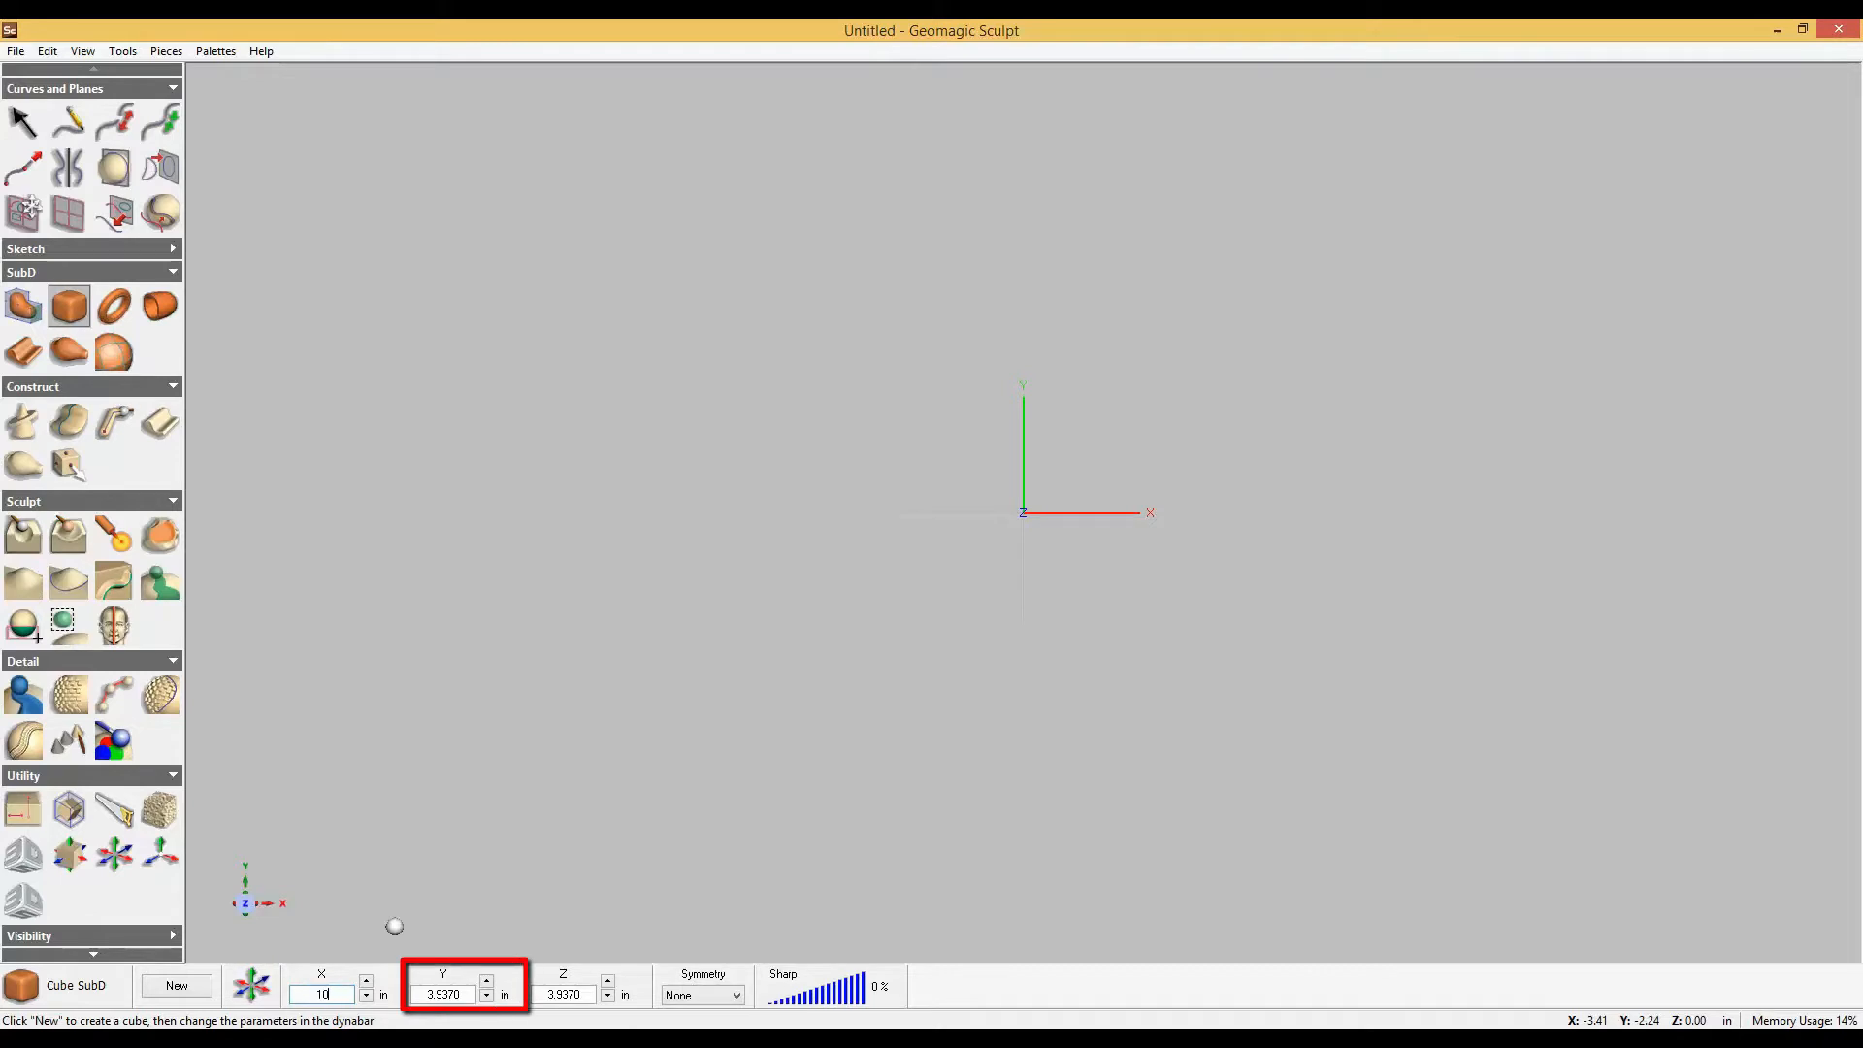
pyautogui.press('Tab')
pyautogui.write('8')
pyautogui.press('Tab')
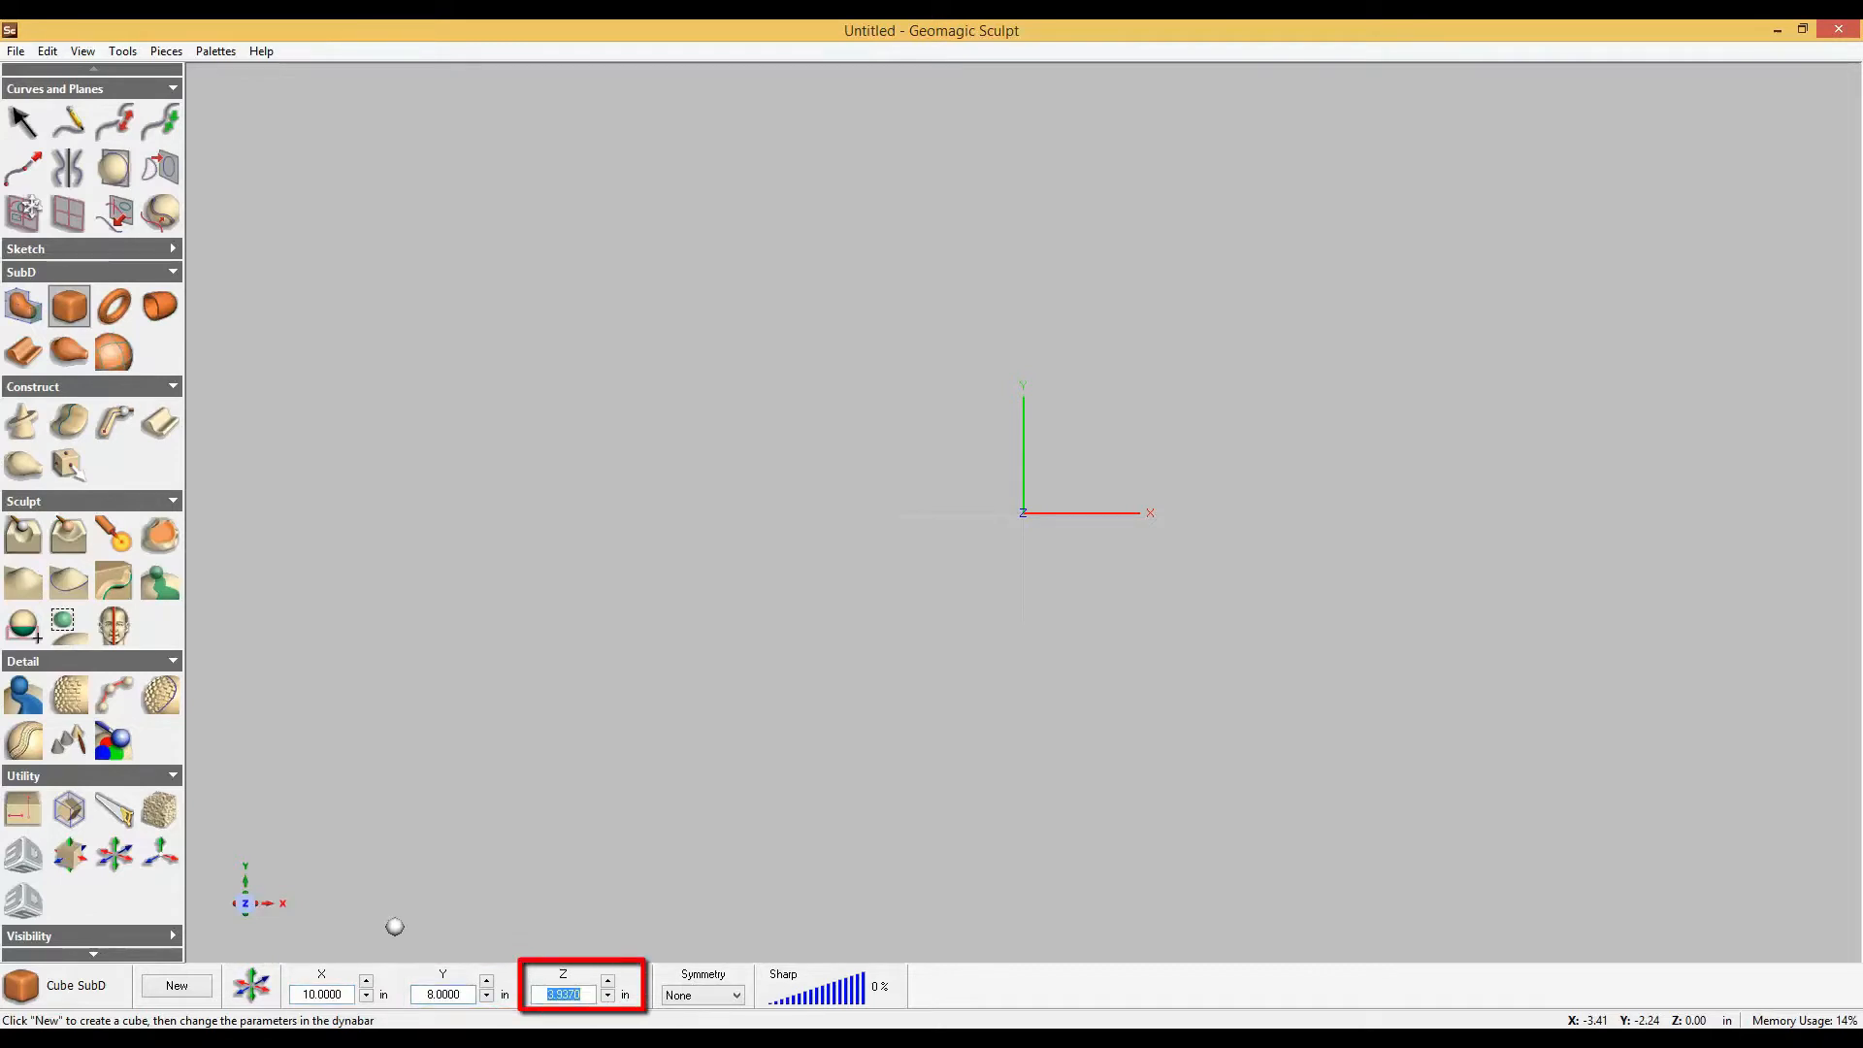
pyautogui.write('8')
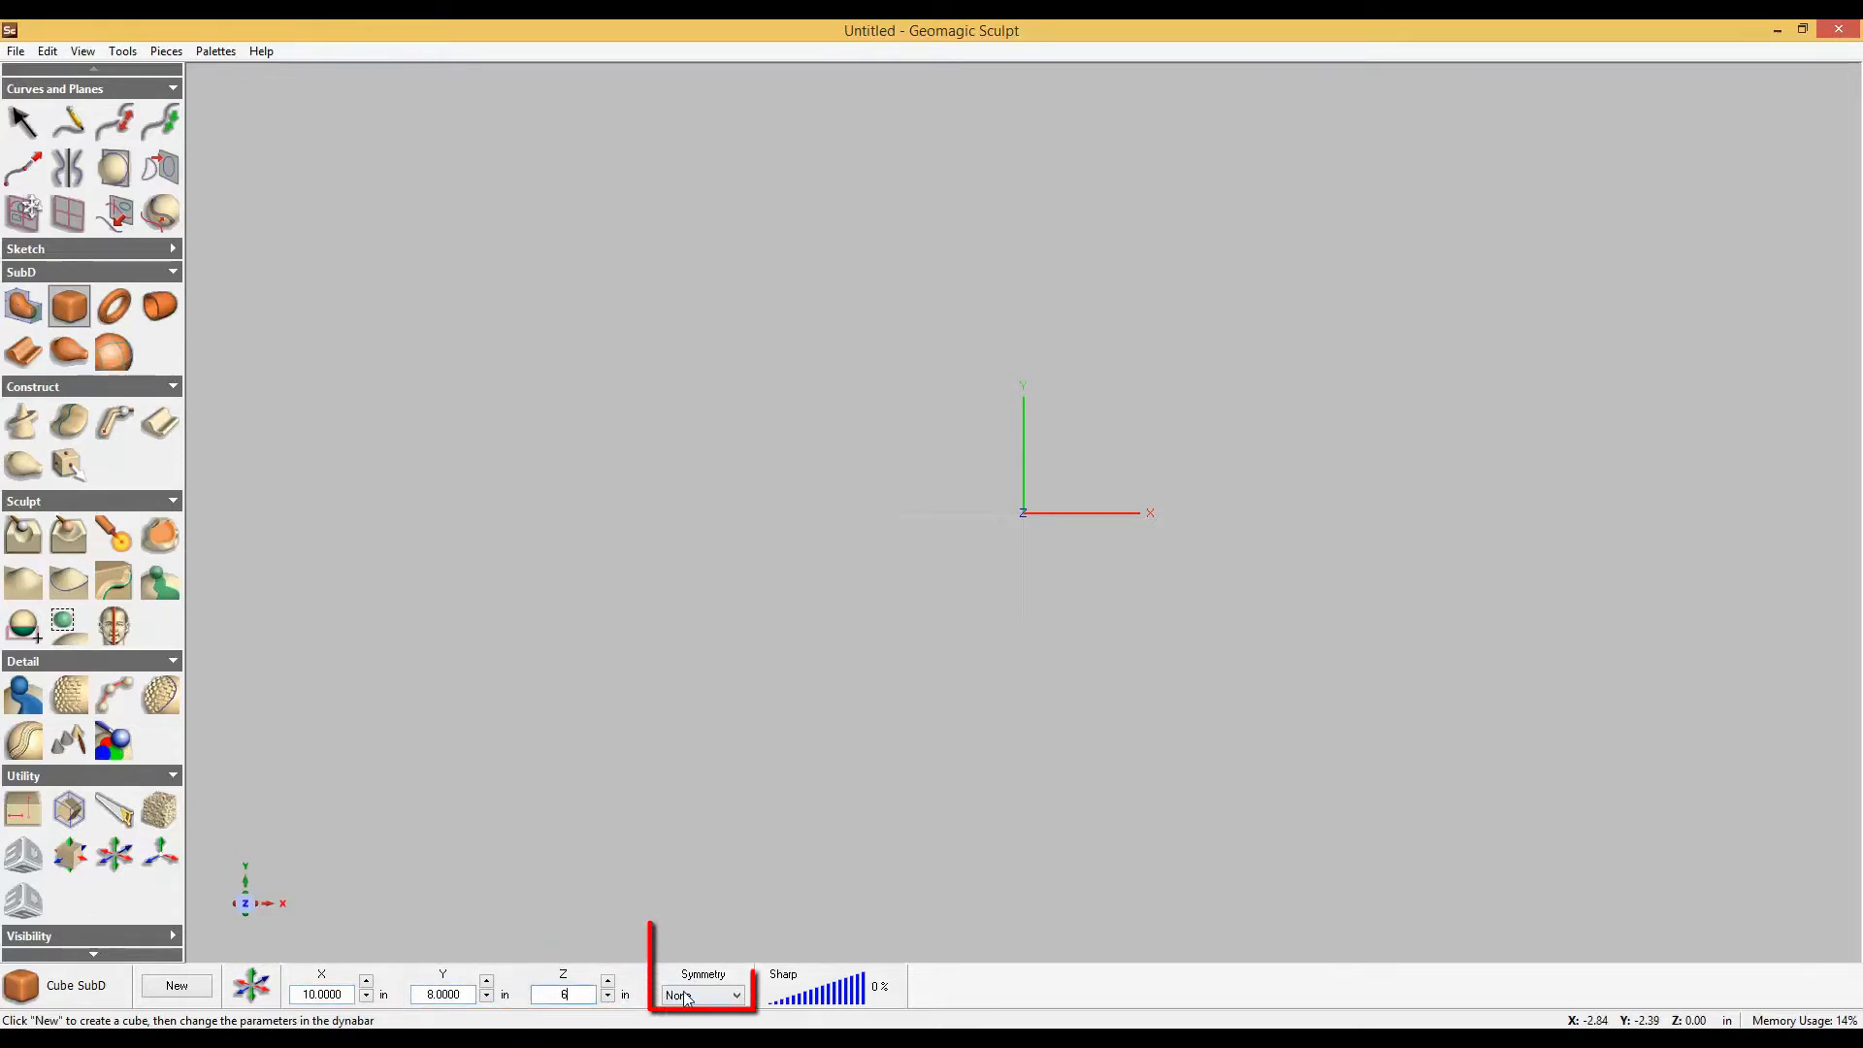
pyautogui.click(689, 996)
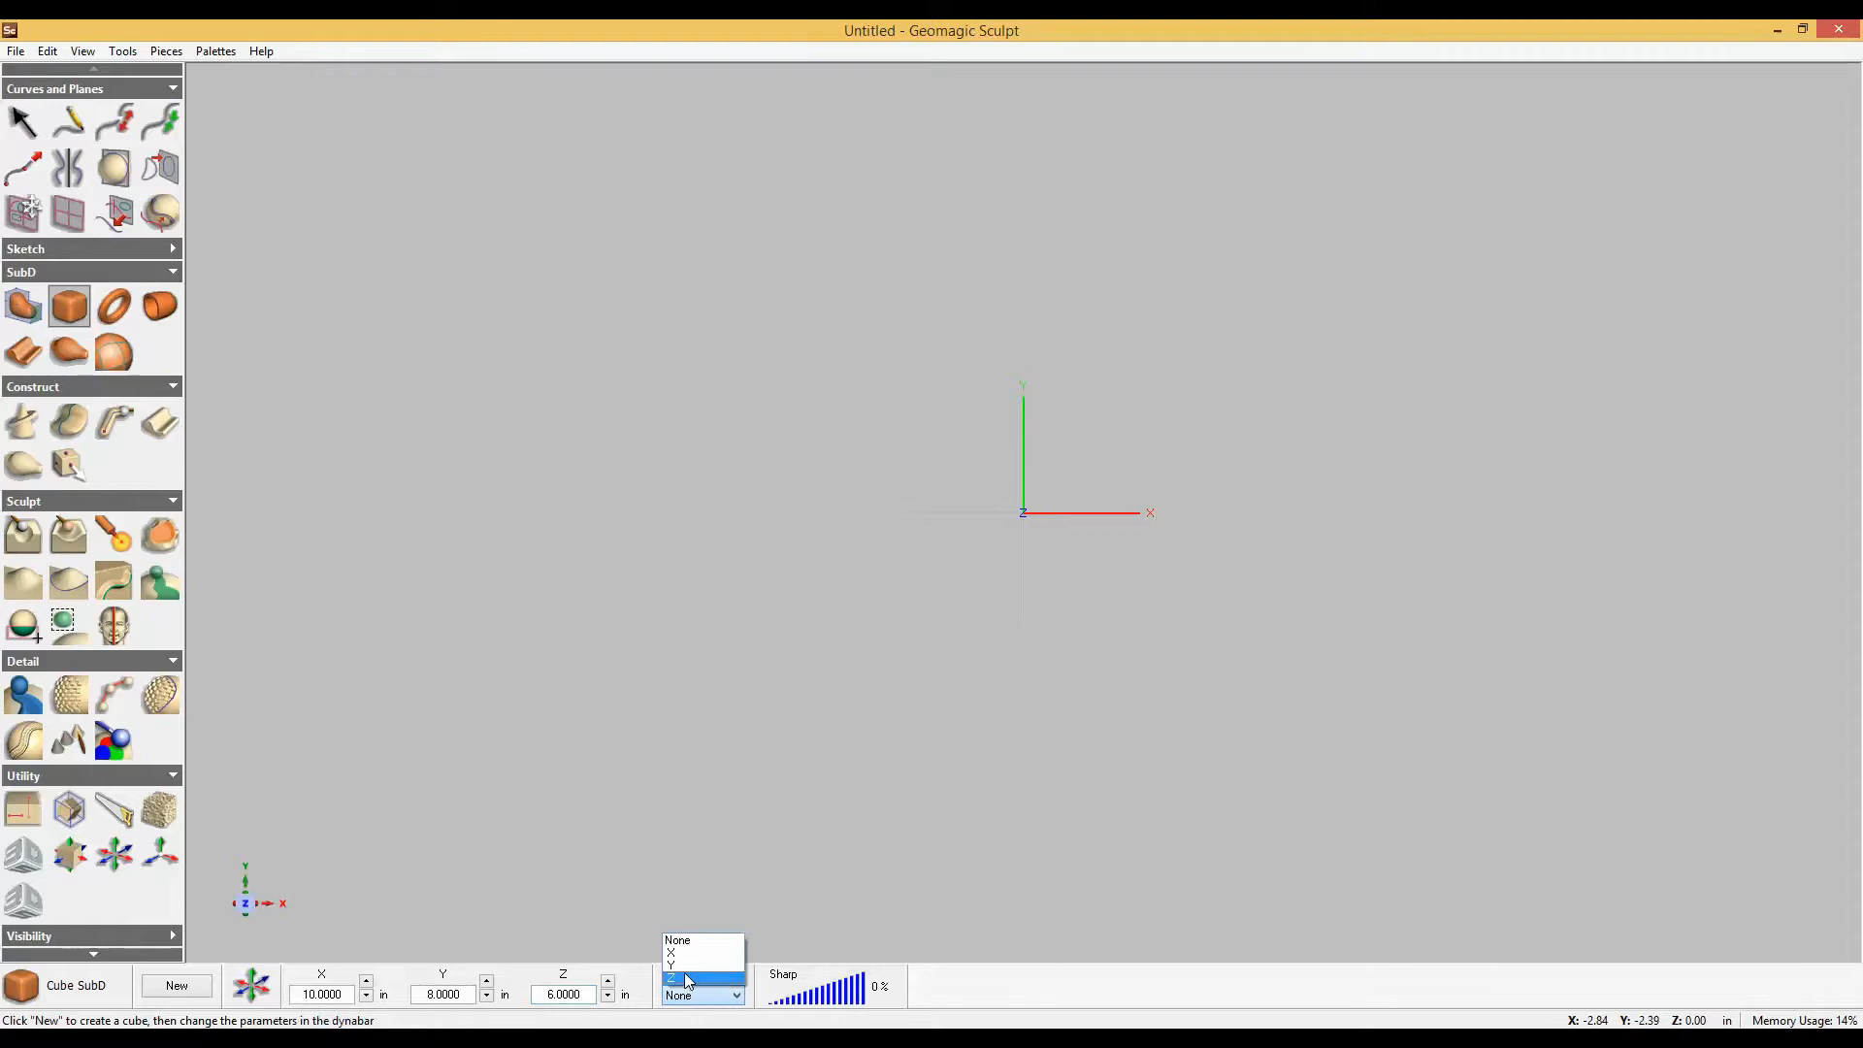
pyautogui.click(684, 976)
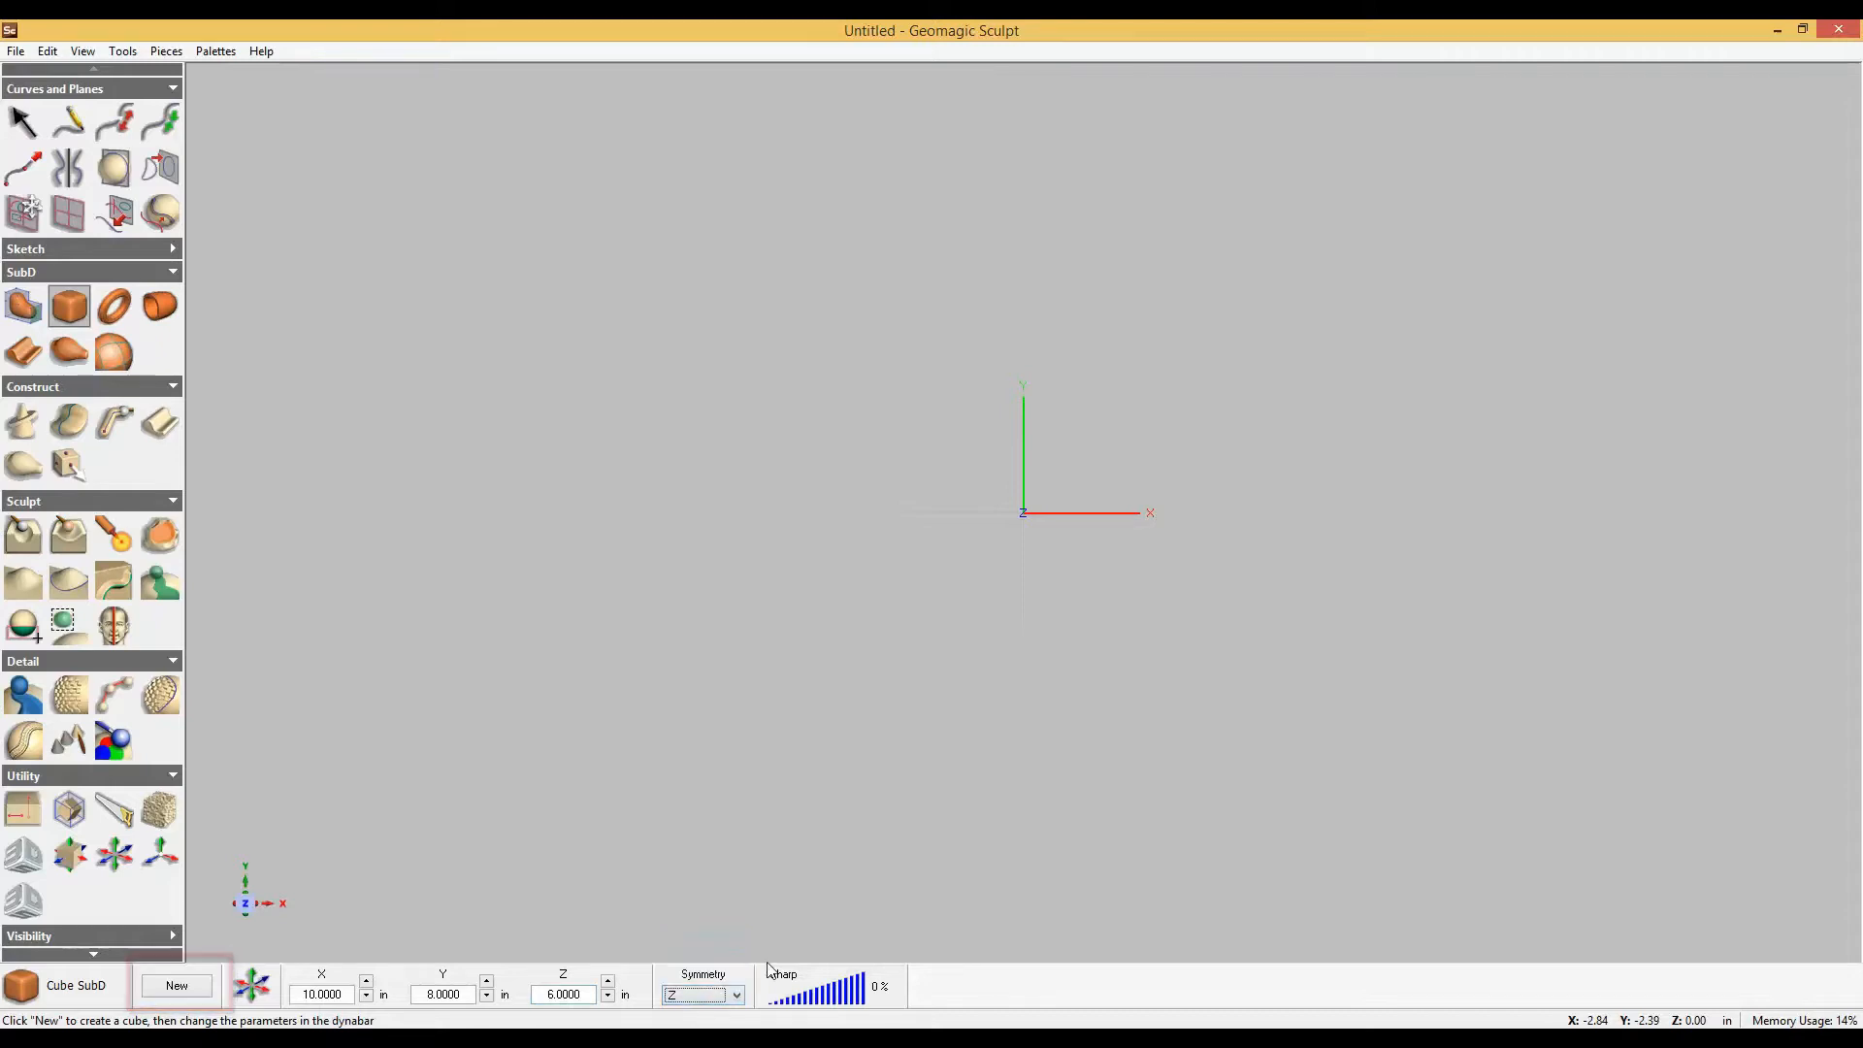
pyautogui.click(191, 988)
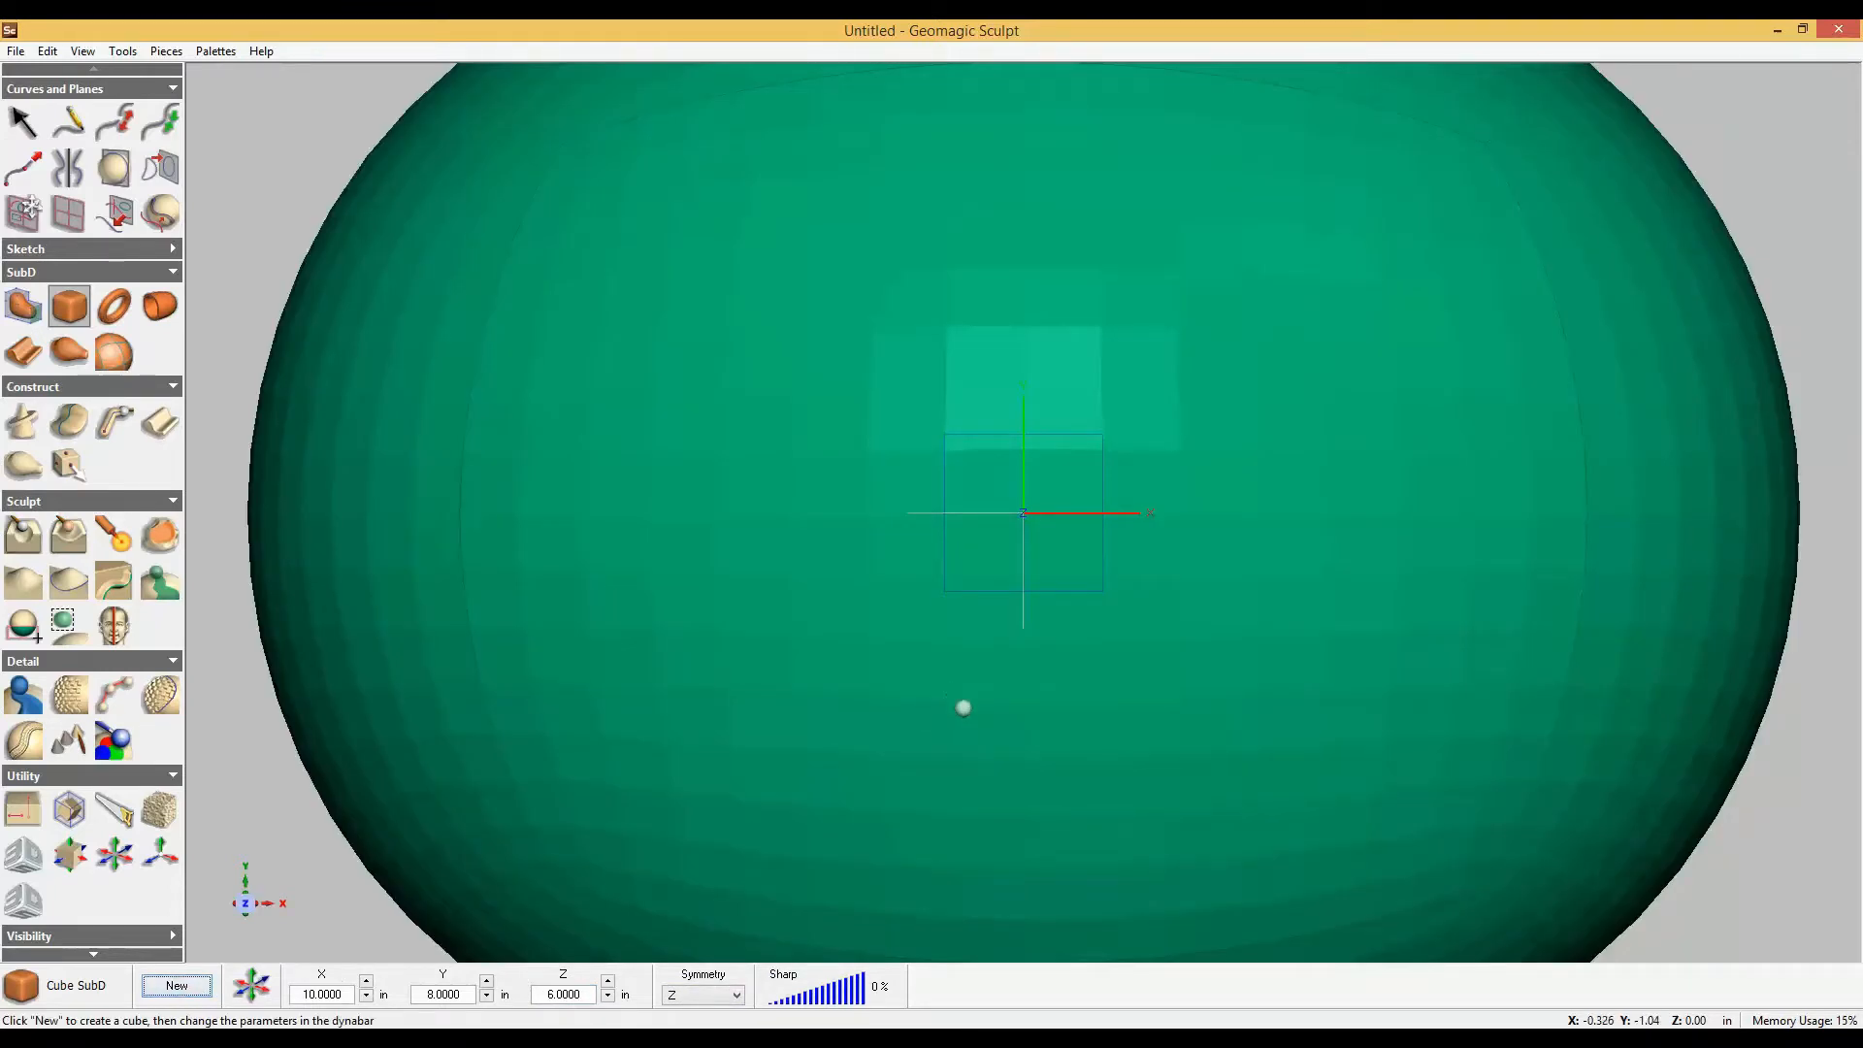
# Set the SubD cube's sharpness to 27%.
pyautogui.moveTo(965, 707); pyautogui.dragTo(1105, 679, button='middle')
pyautogui.scroll(-5, 963, 706)
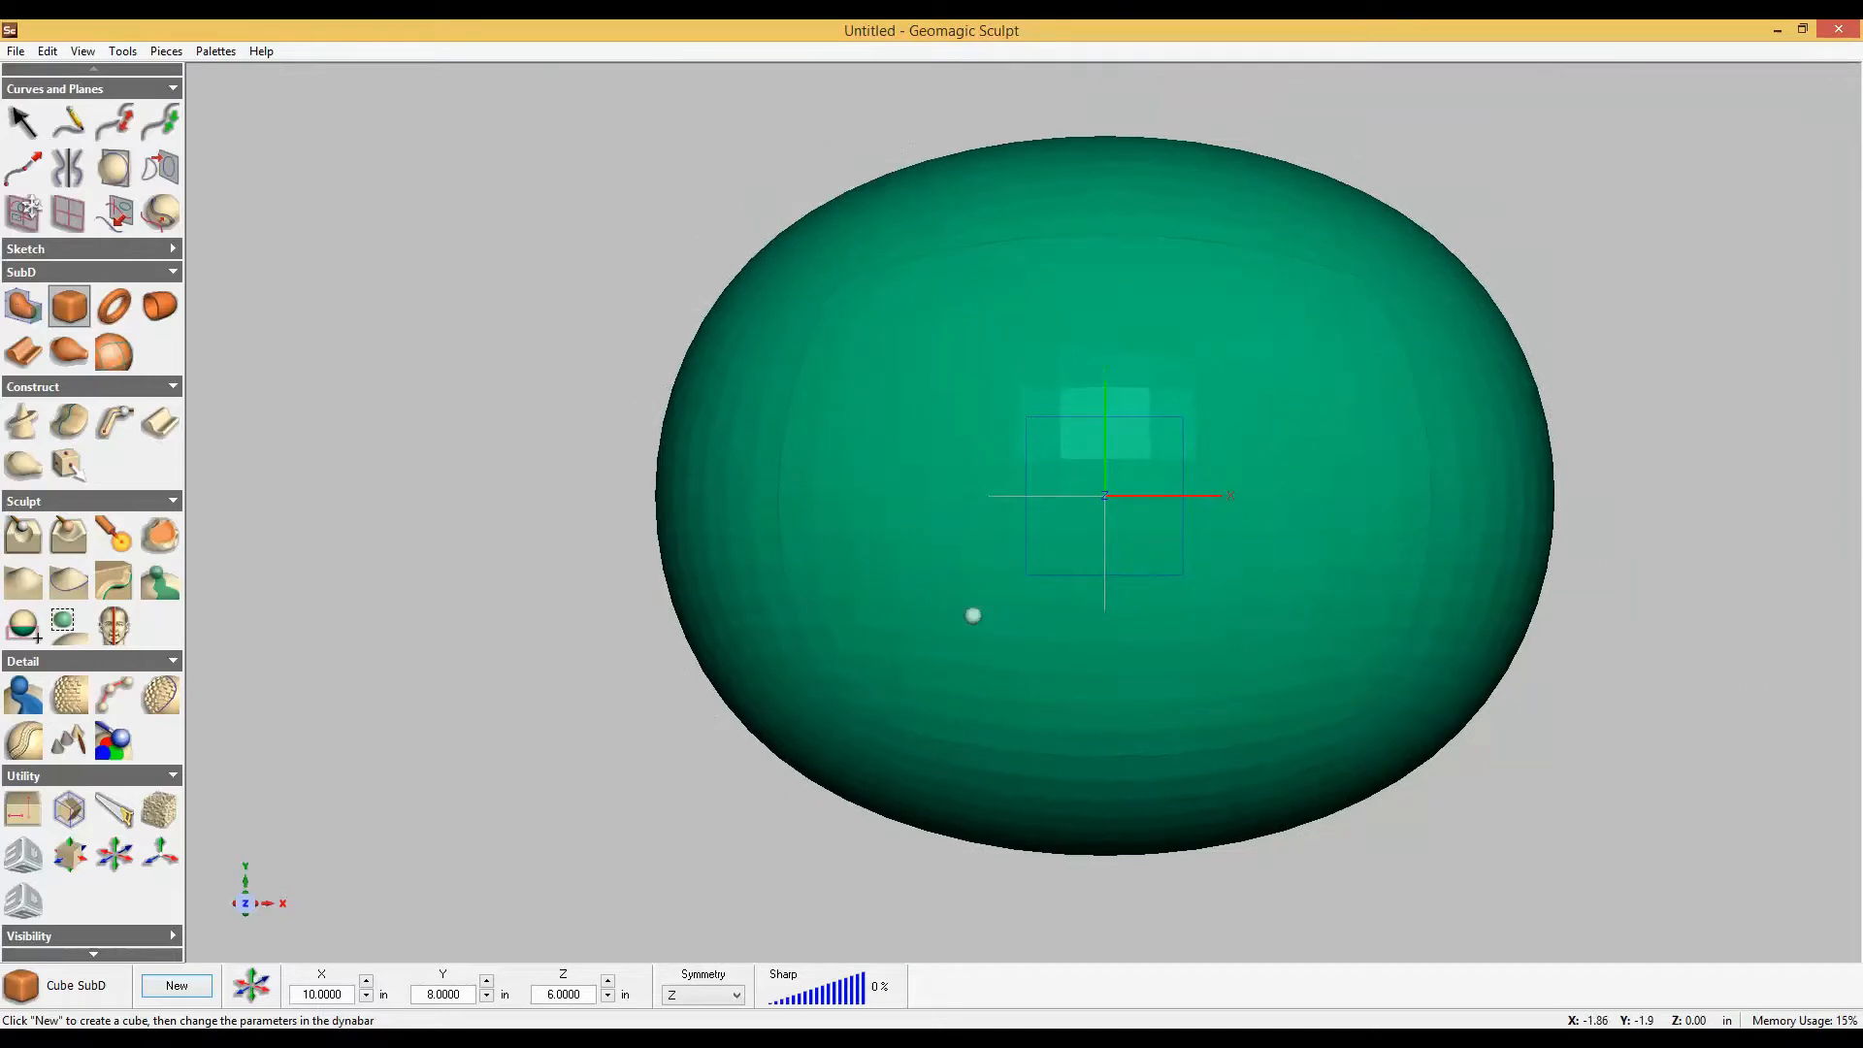
pyautogui.moveTo(973, 616); pyautogui.dragTo(1025, 691, button='middle')
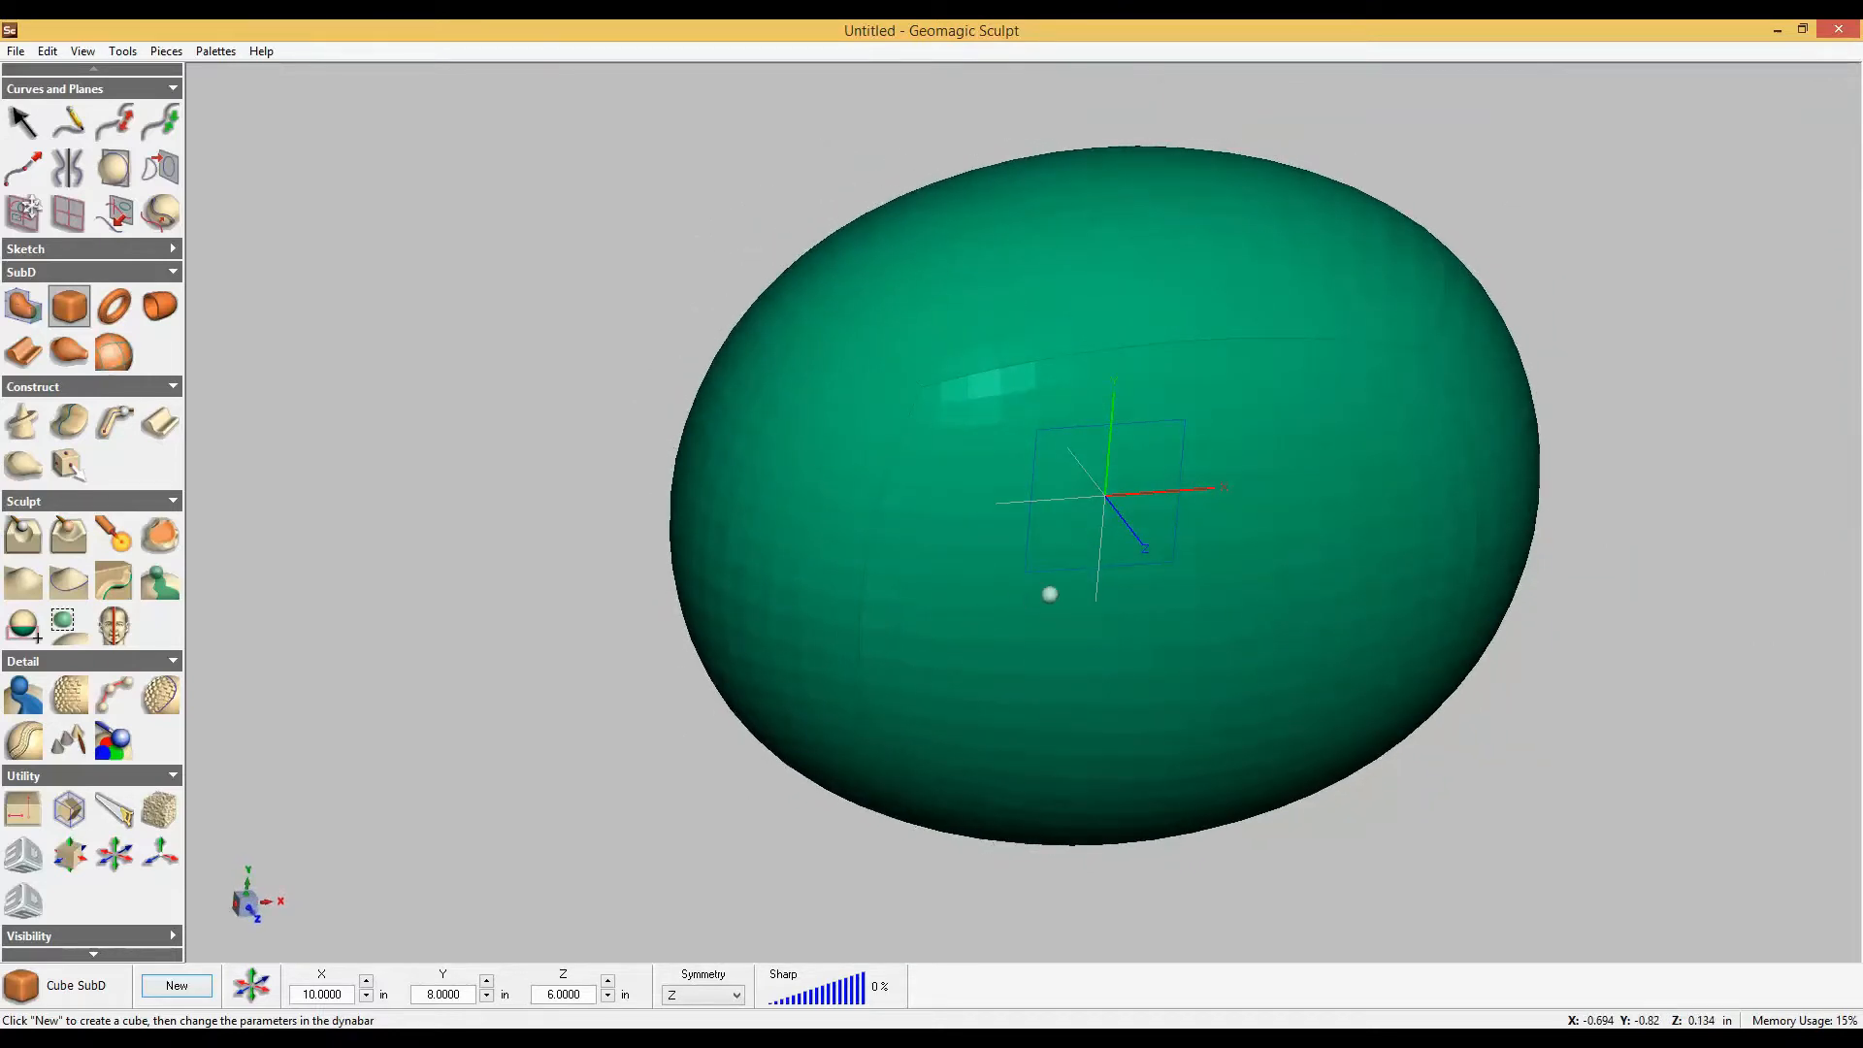
pyautogui.moveTo(1051, 595)
pyautogui.mouseDown(button='middle')
pyautogui.moveTo(1291, 644)
pyautogui.moveTo(1058, 601)
pyautogui.mouseUp(button='middle')
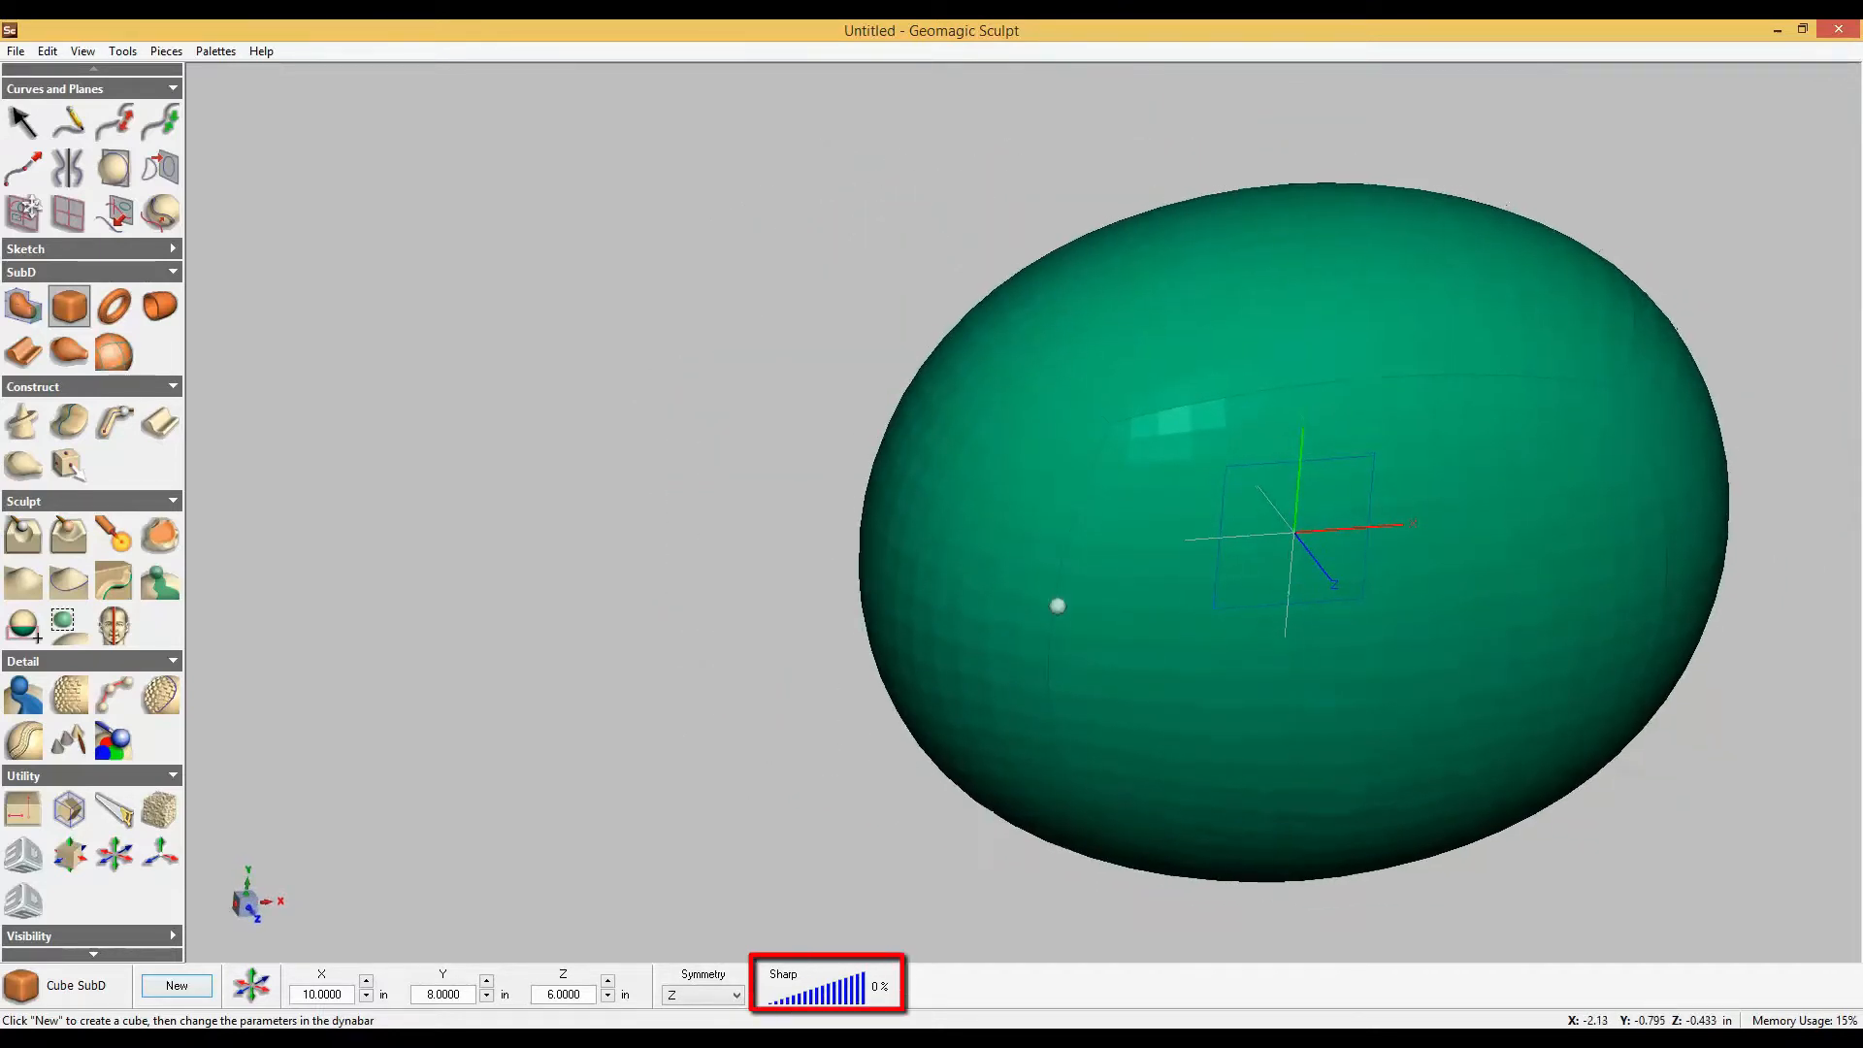
pyautogui.click(796, 1002)
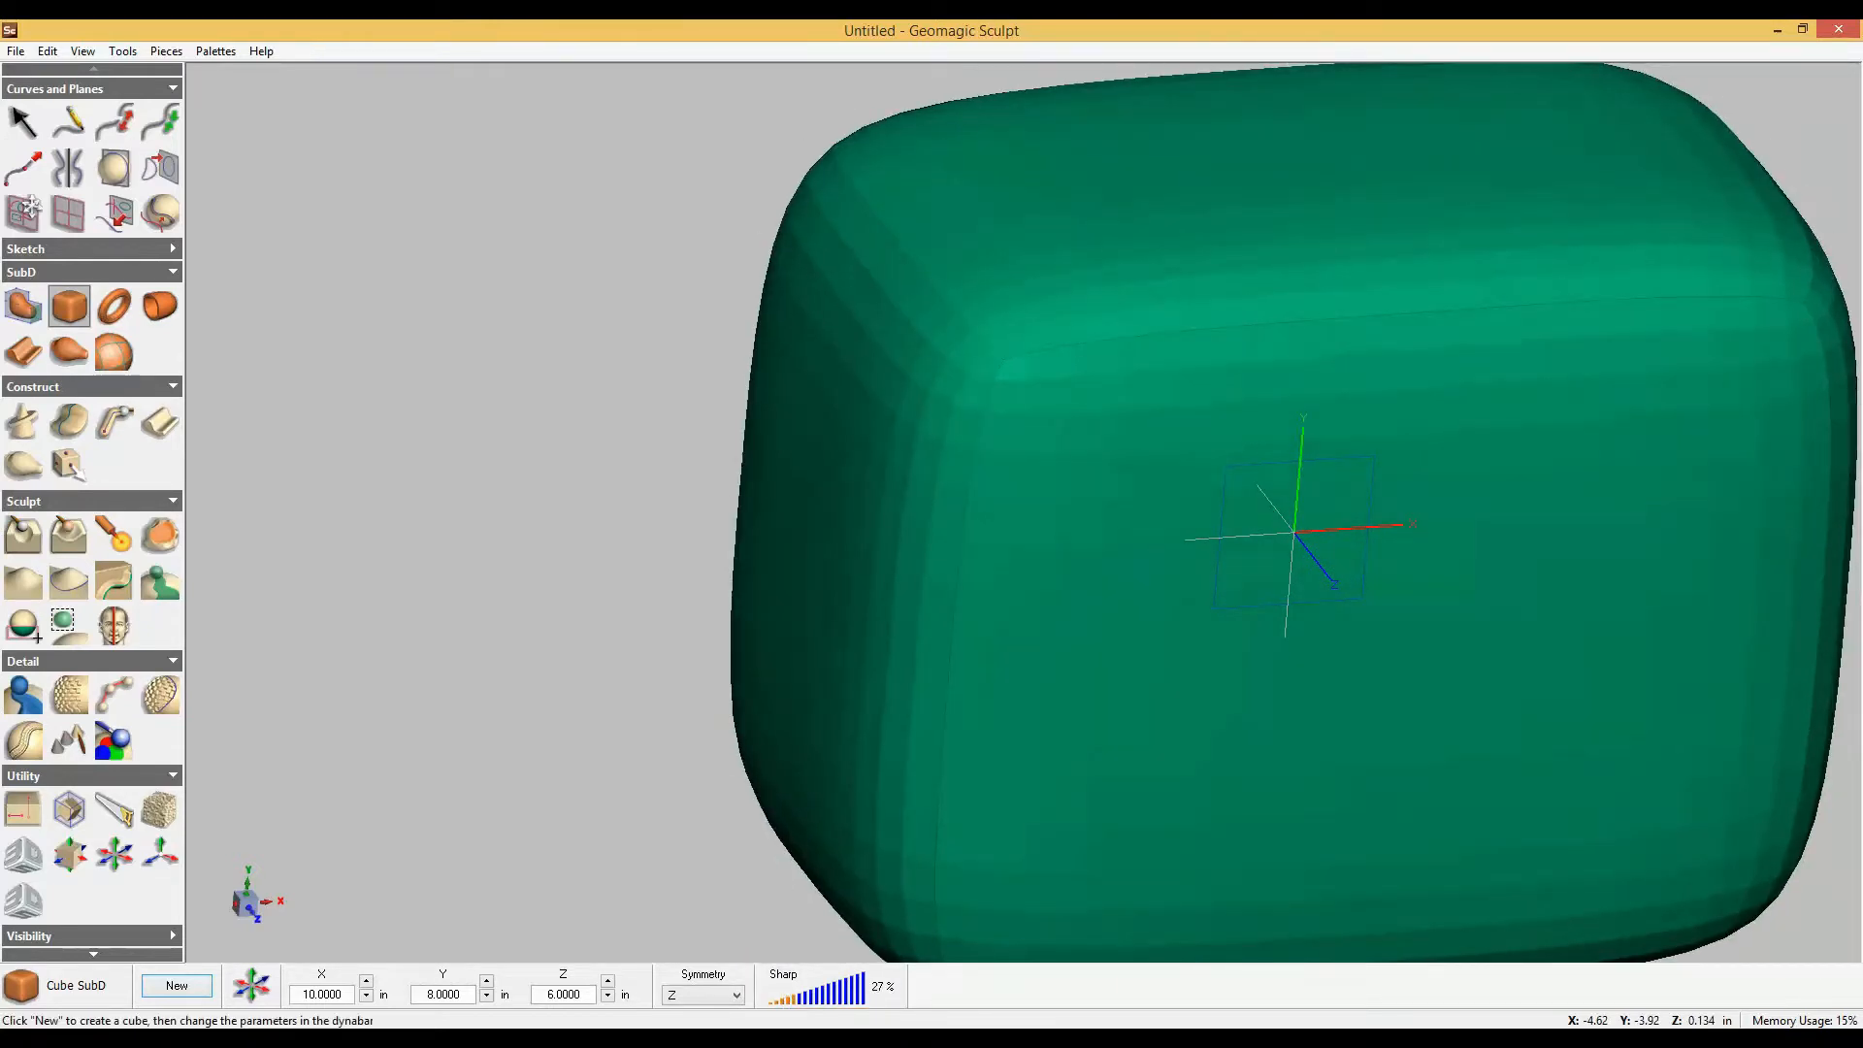
pyautogui.scroll(-4, 768, 672)
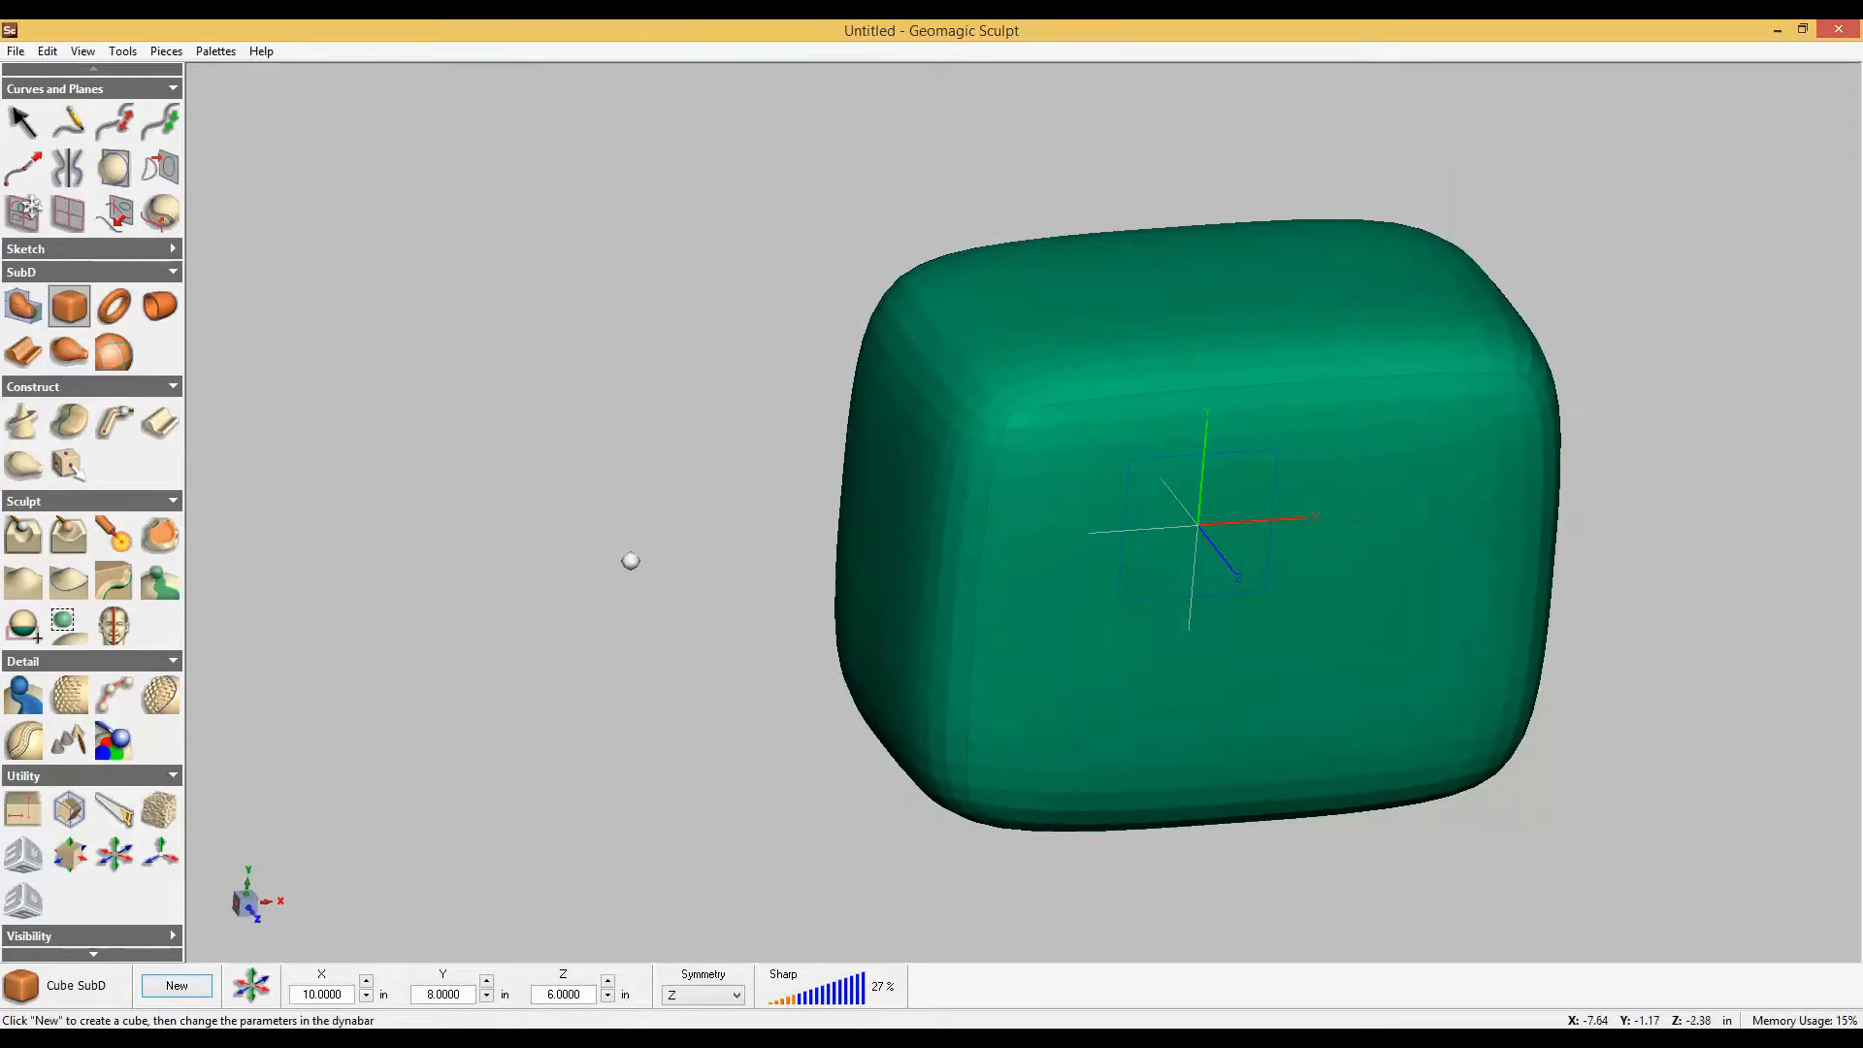
# Edit the SubD cube and extrude its top face upward about 3 in with the faces scaled to 20%.
pyautogui.click(23, 306)
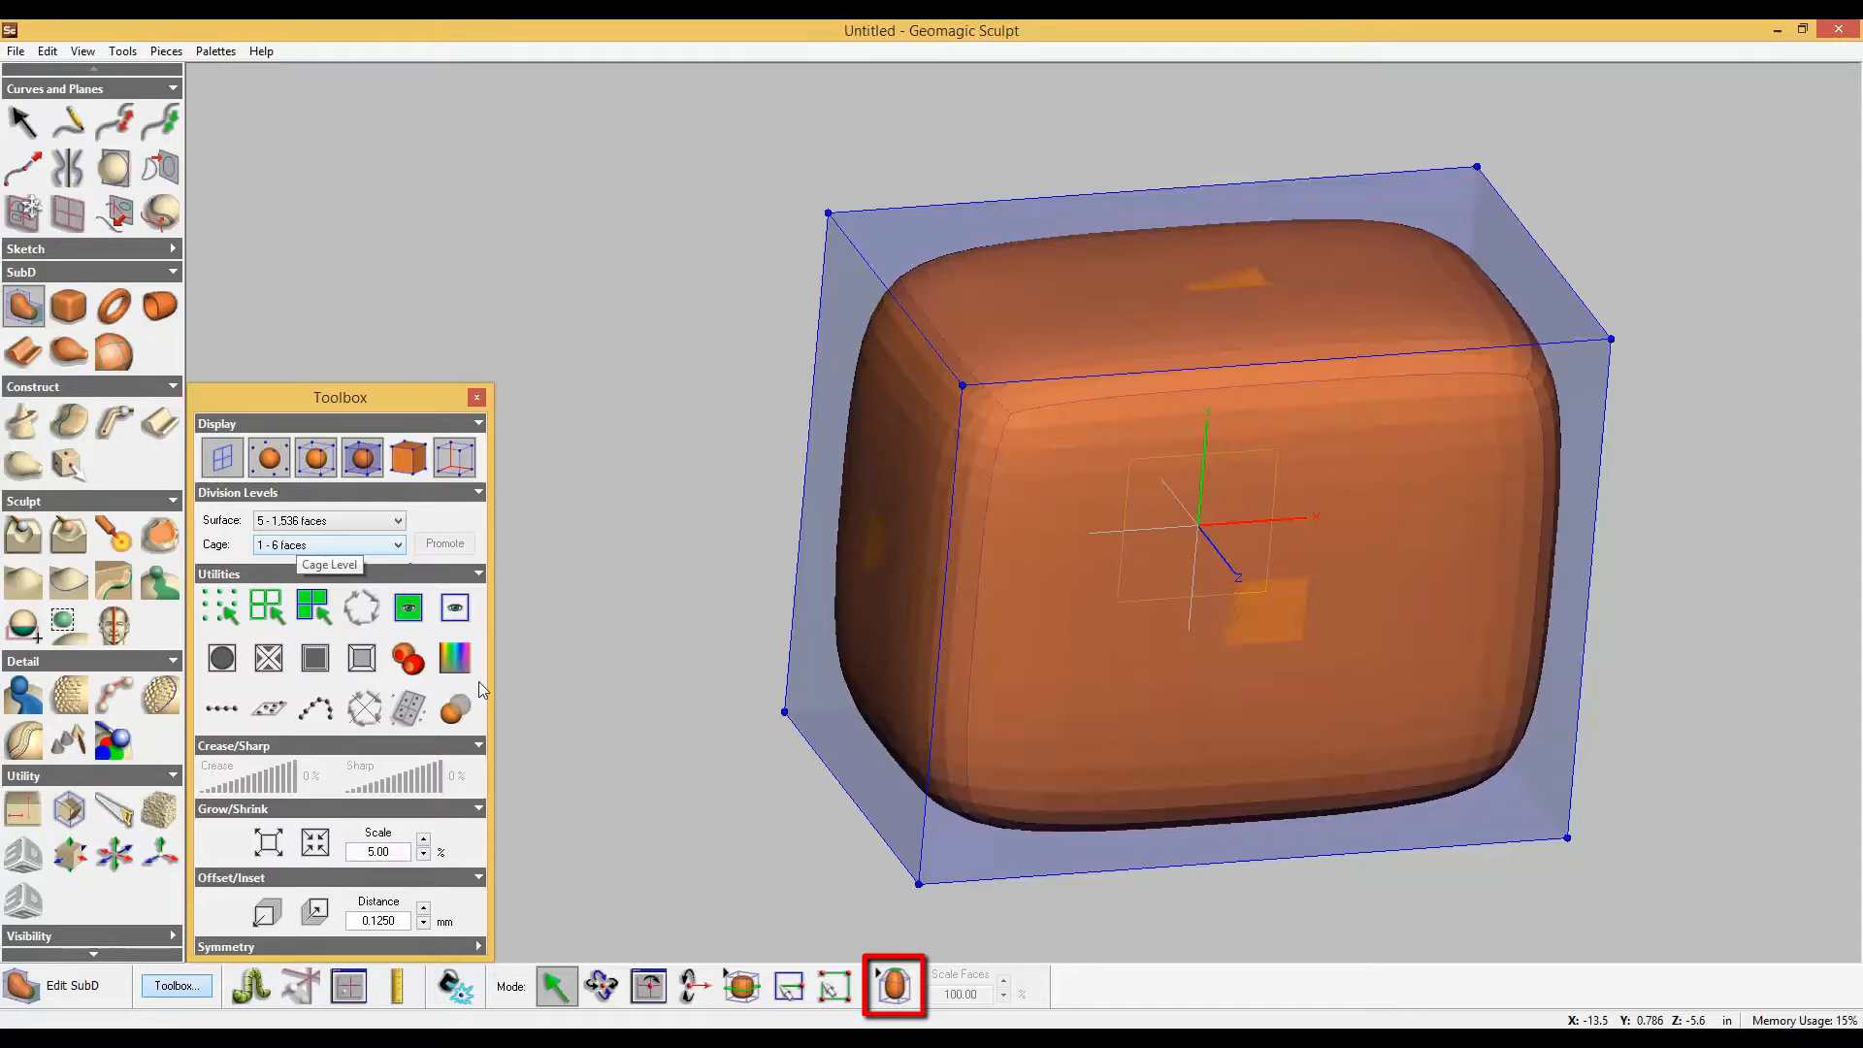
pyautogui.click(895, 997)
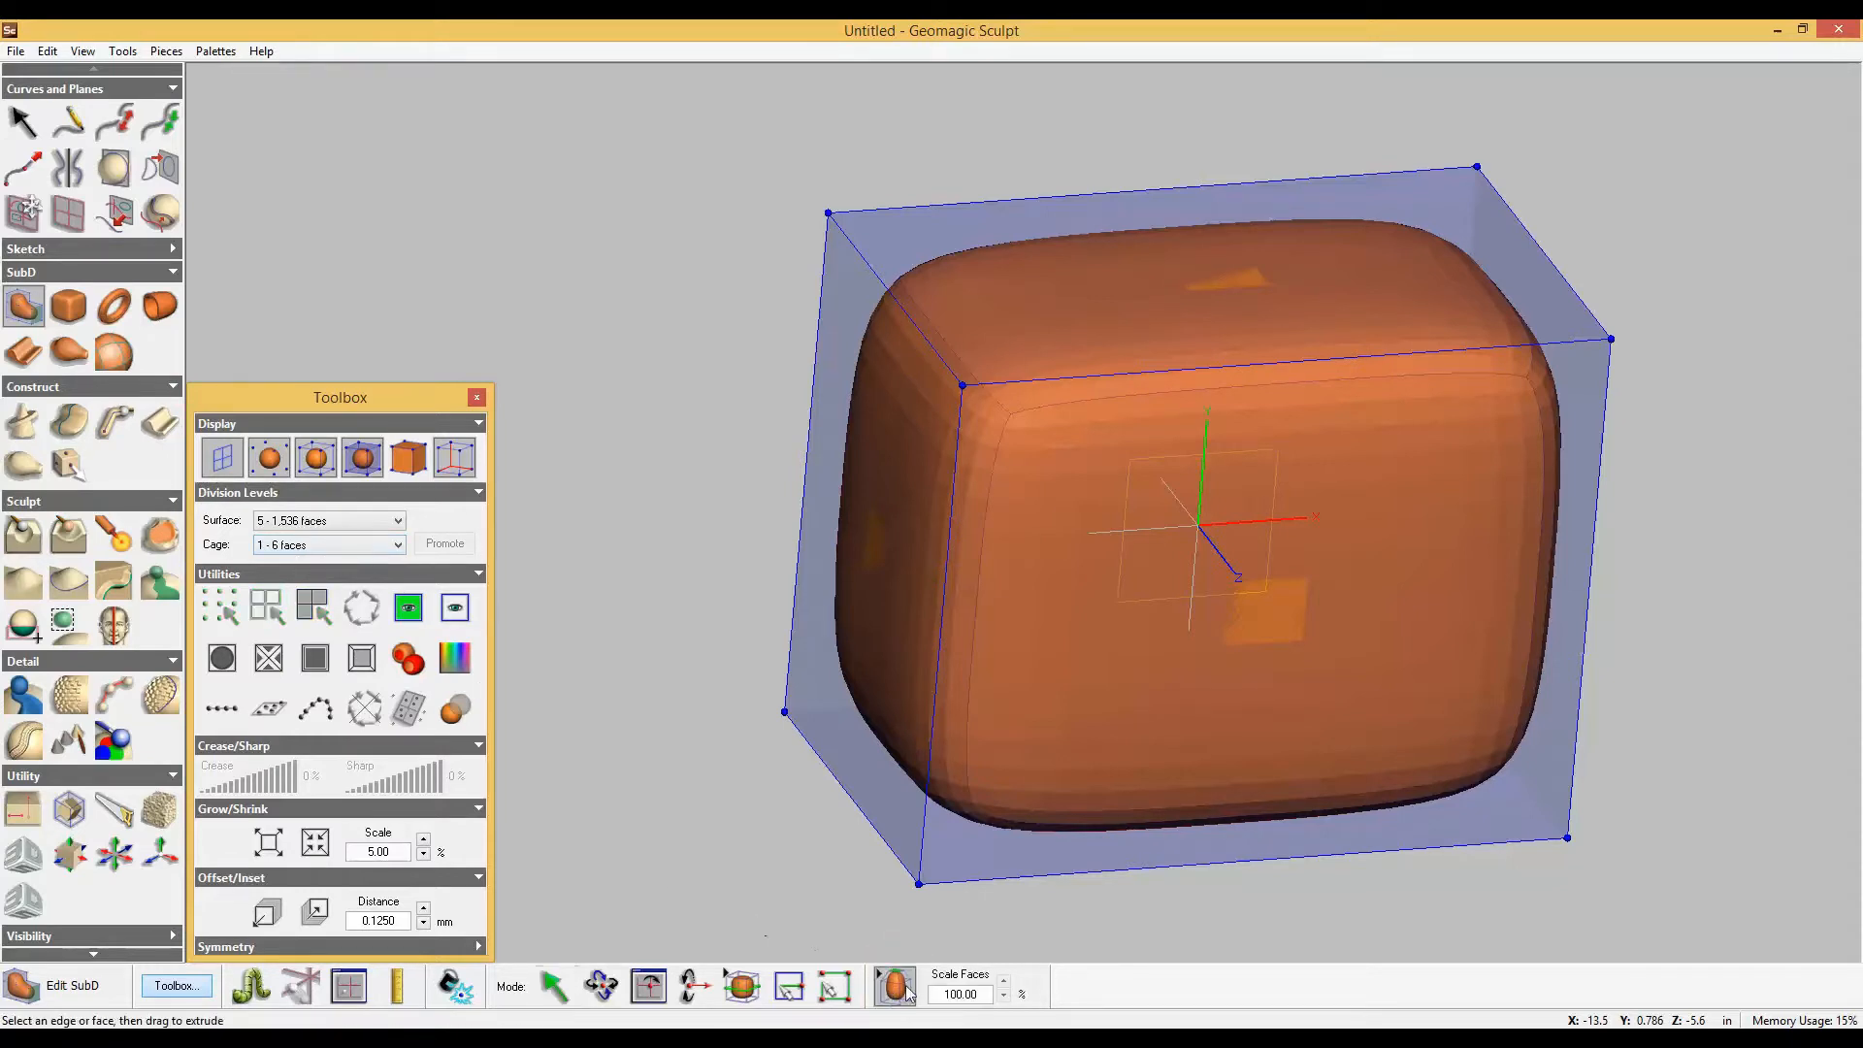
pyautogui.doubleClick(937, 994)
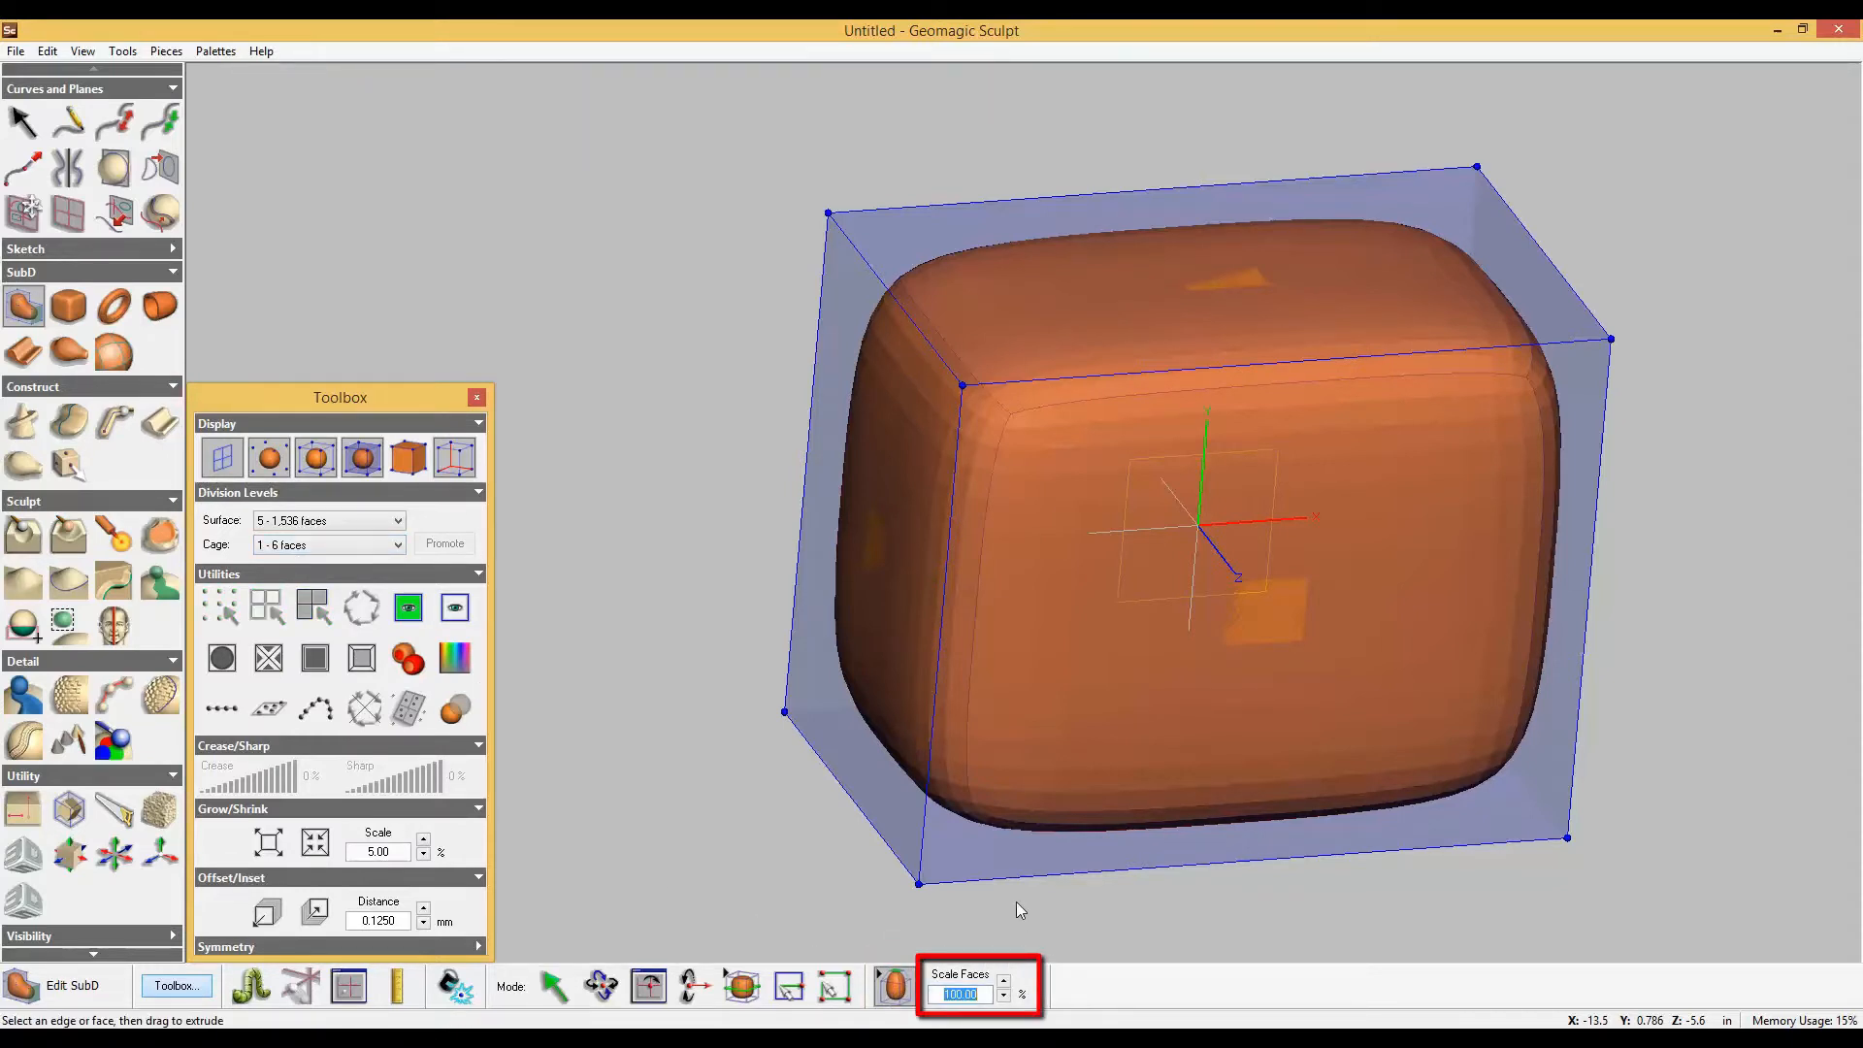
pyautogui.write('20')
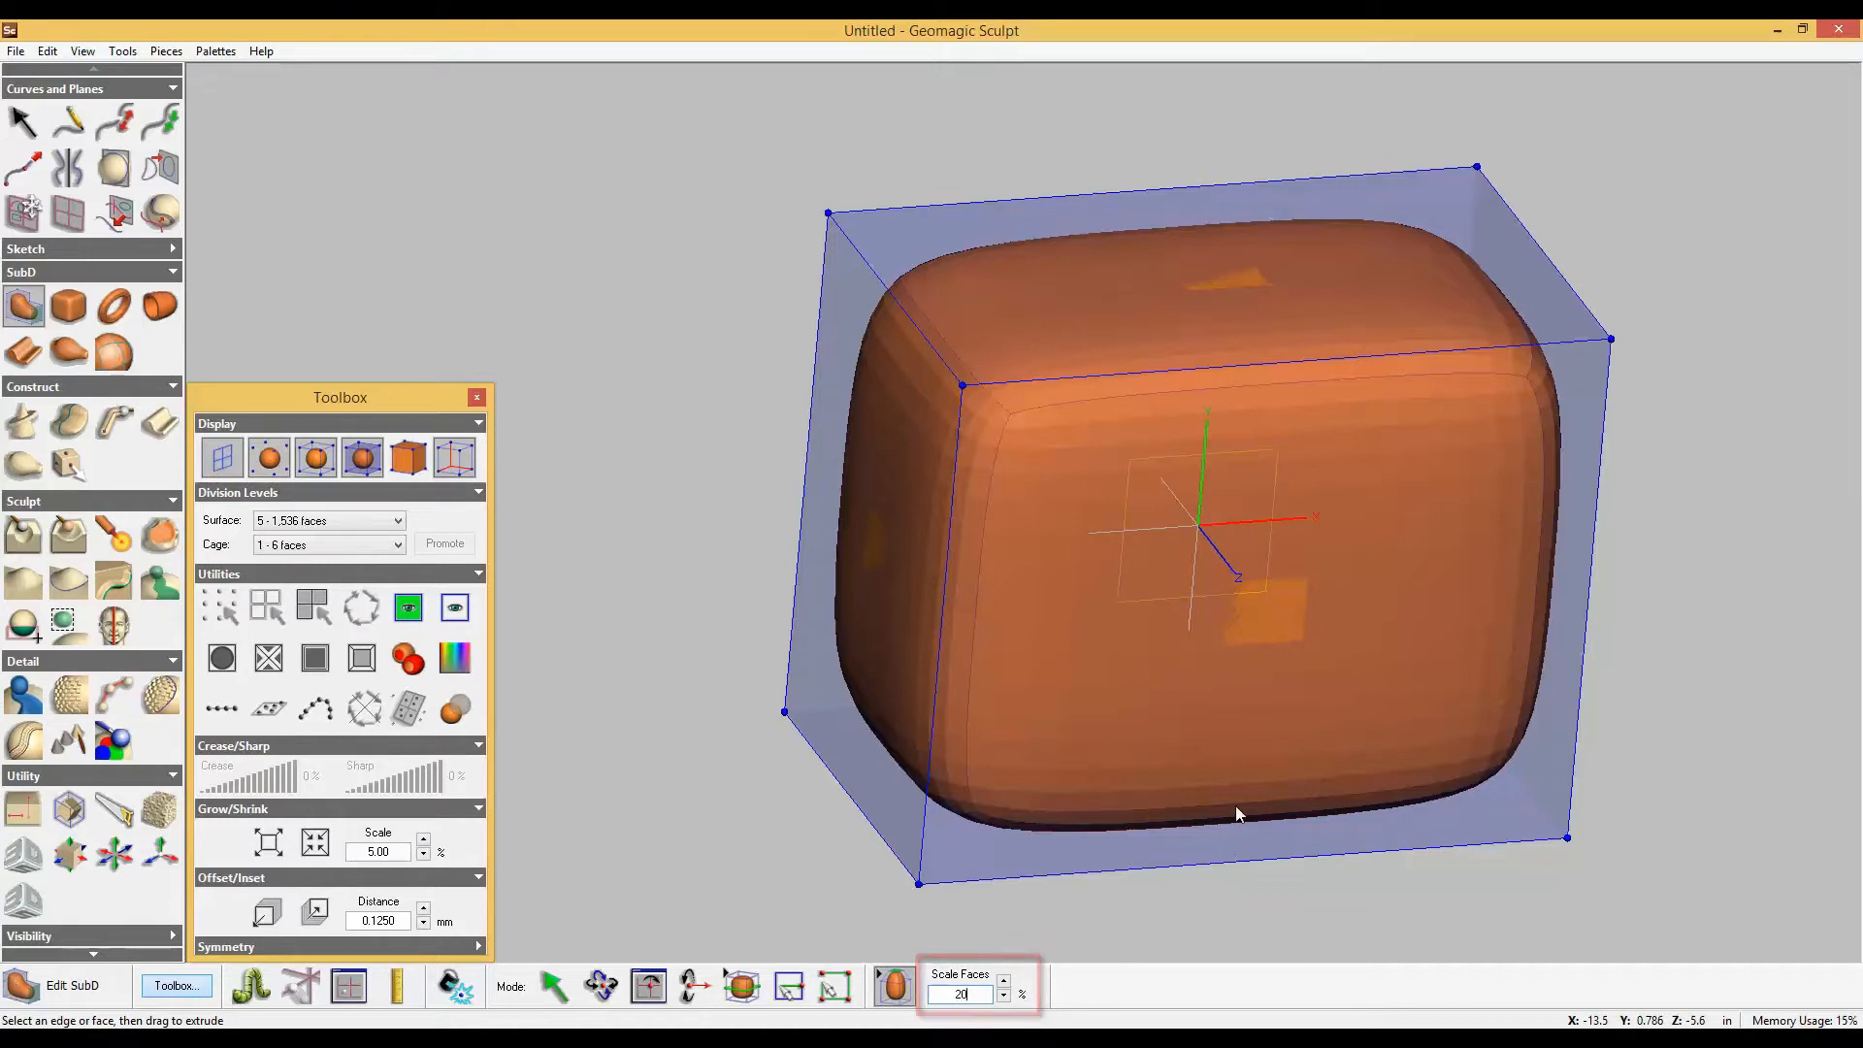
pyautogui.press('Tab')
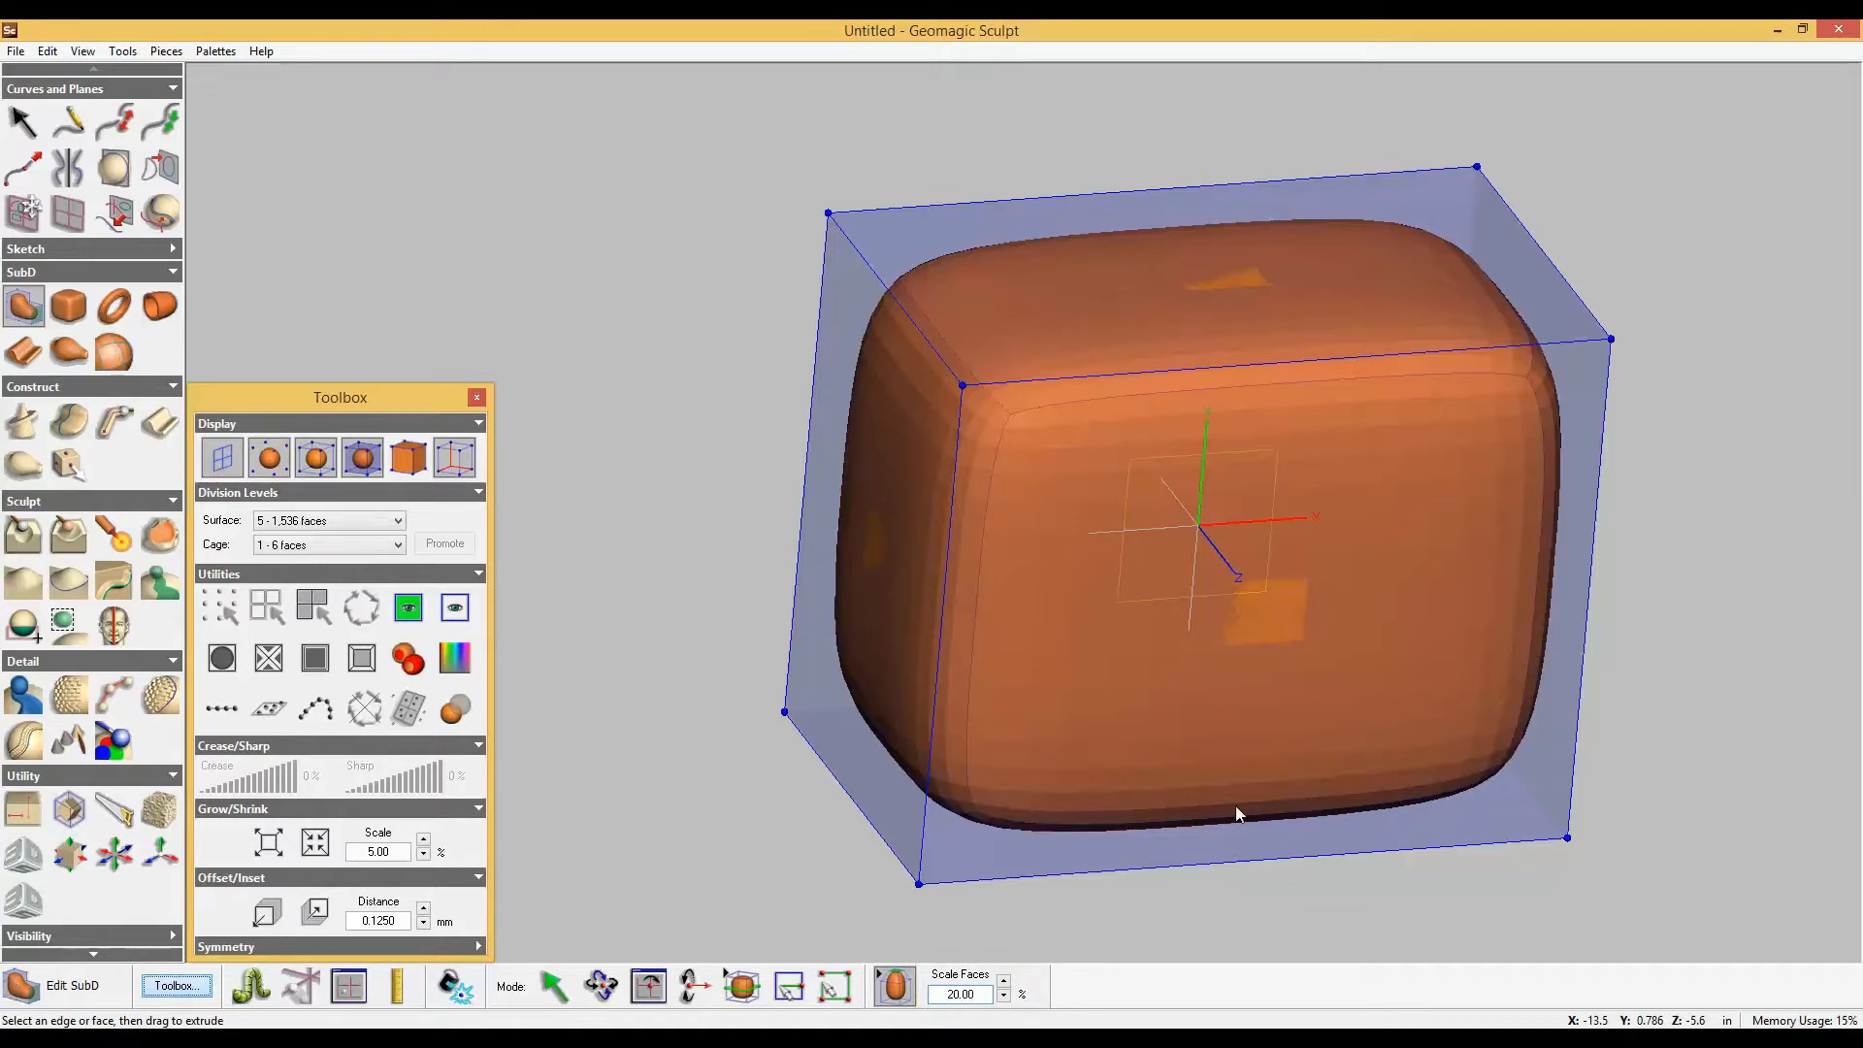
pyautogui.click(1140, 342)
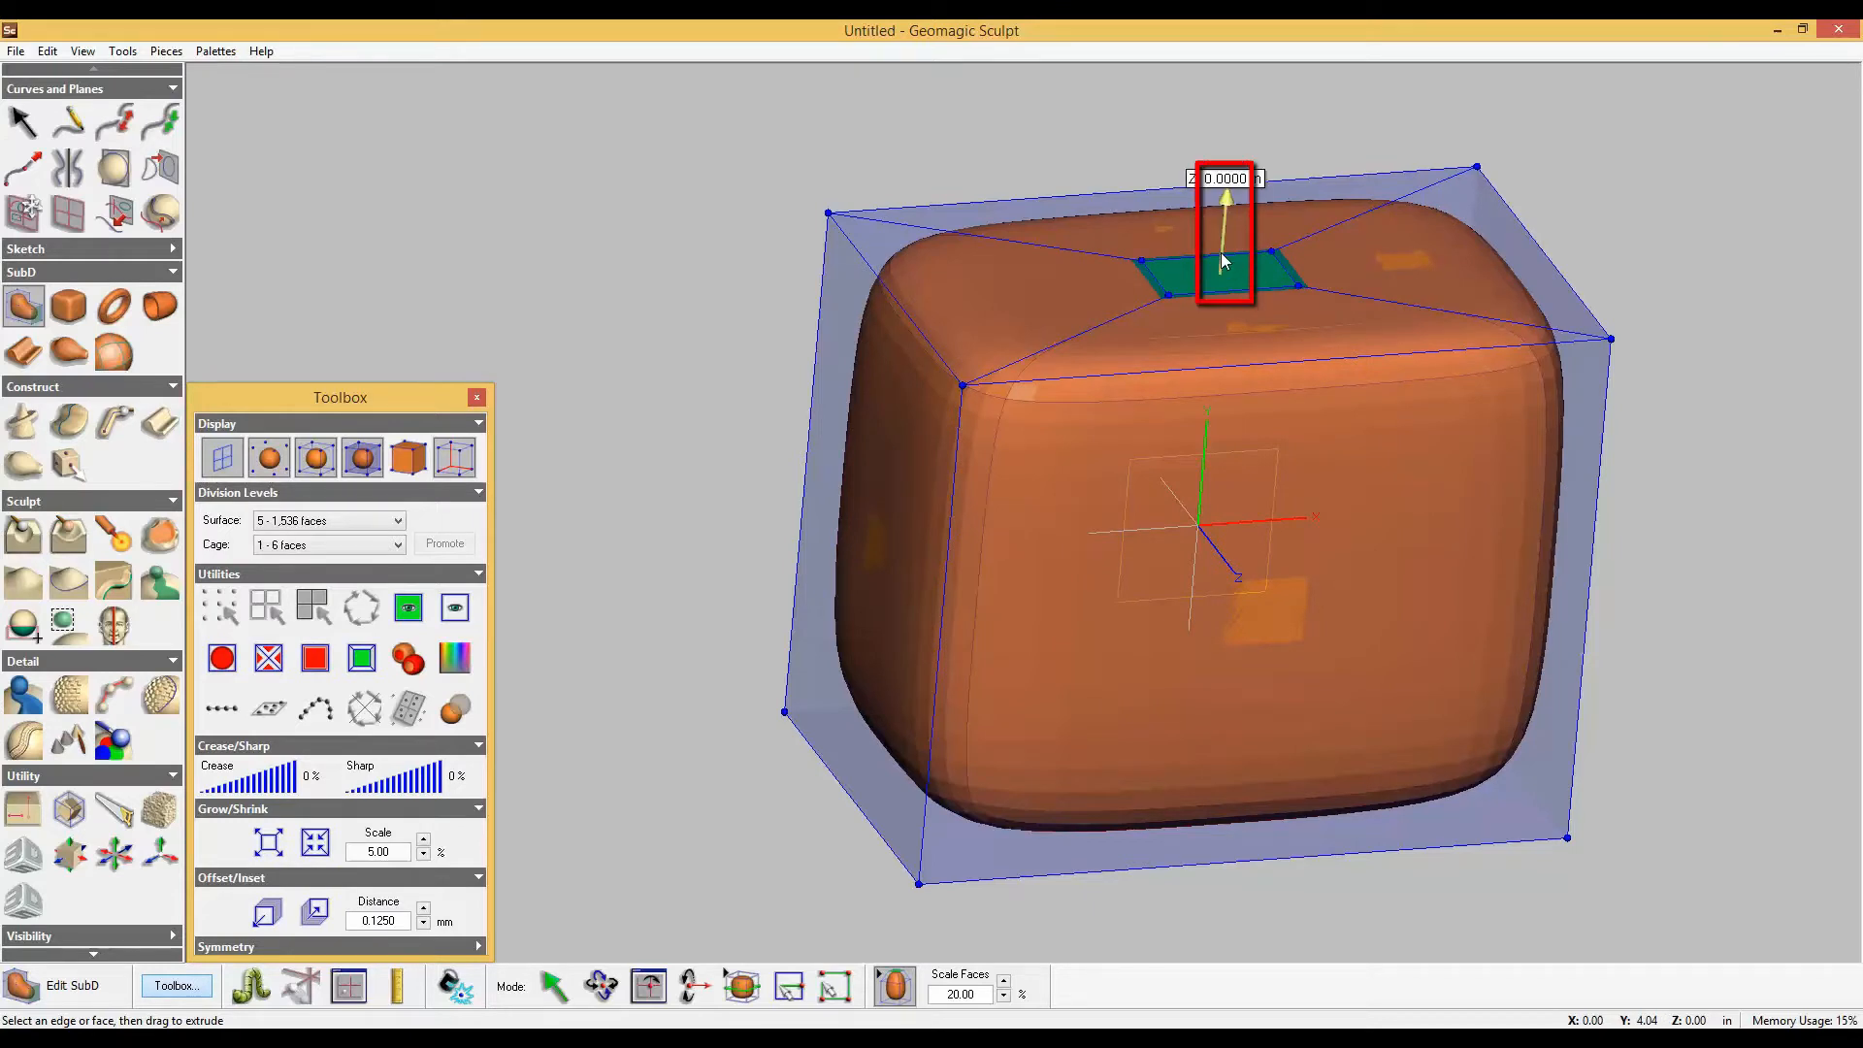
pyautogui.moveTo(1222, 262); pyautogui.dragTo(1251, 66)
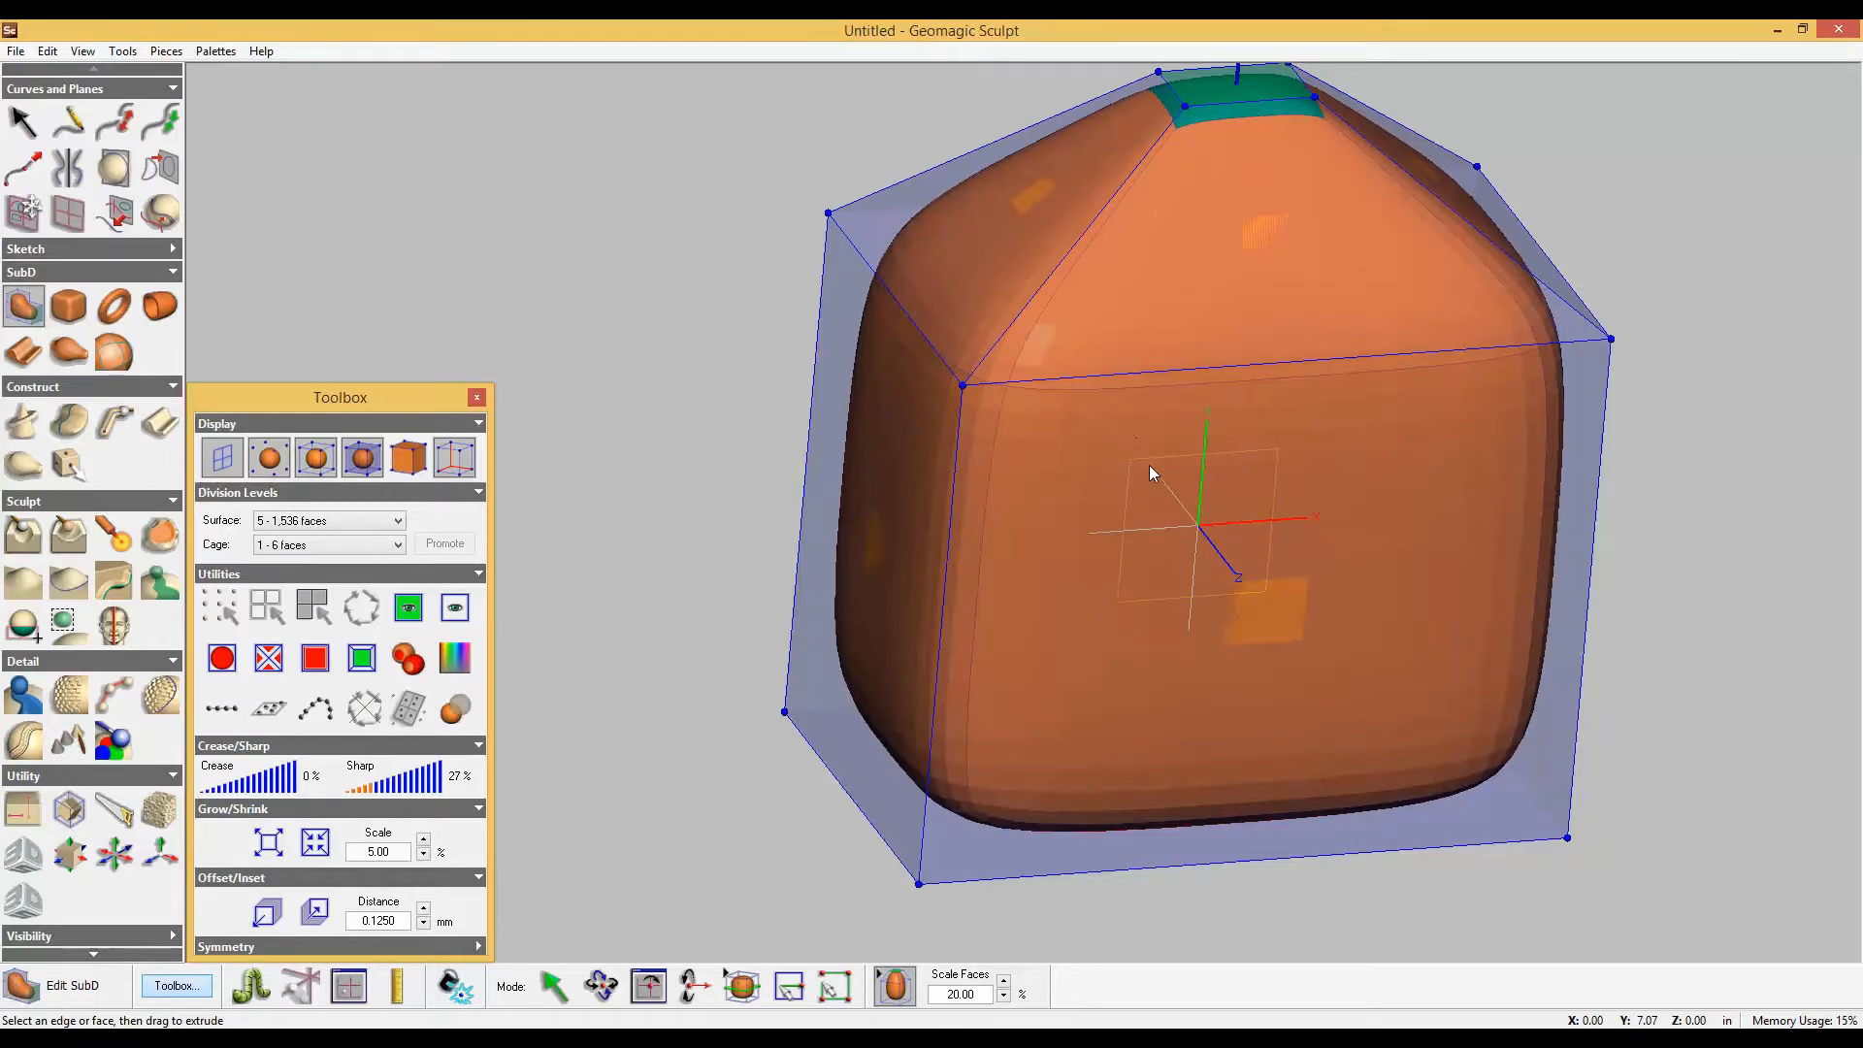
# Move the +X edge of the extruded top face outward and slightly up, almost in line with the body's +X side, and clear the selection.
pyautogui.moveTo(1150, 304); pyautogui.dragTo(1178, 429, button='middle')
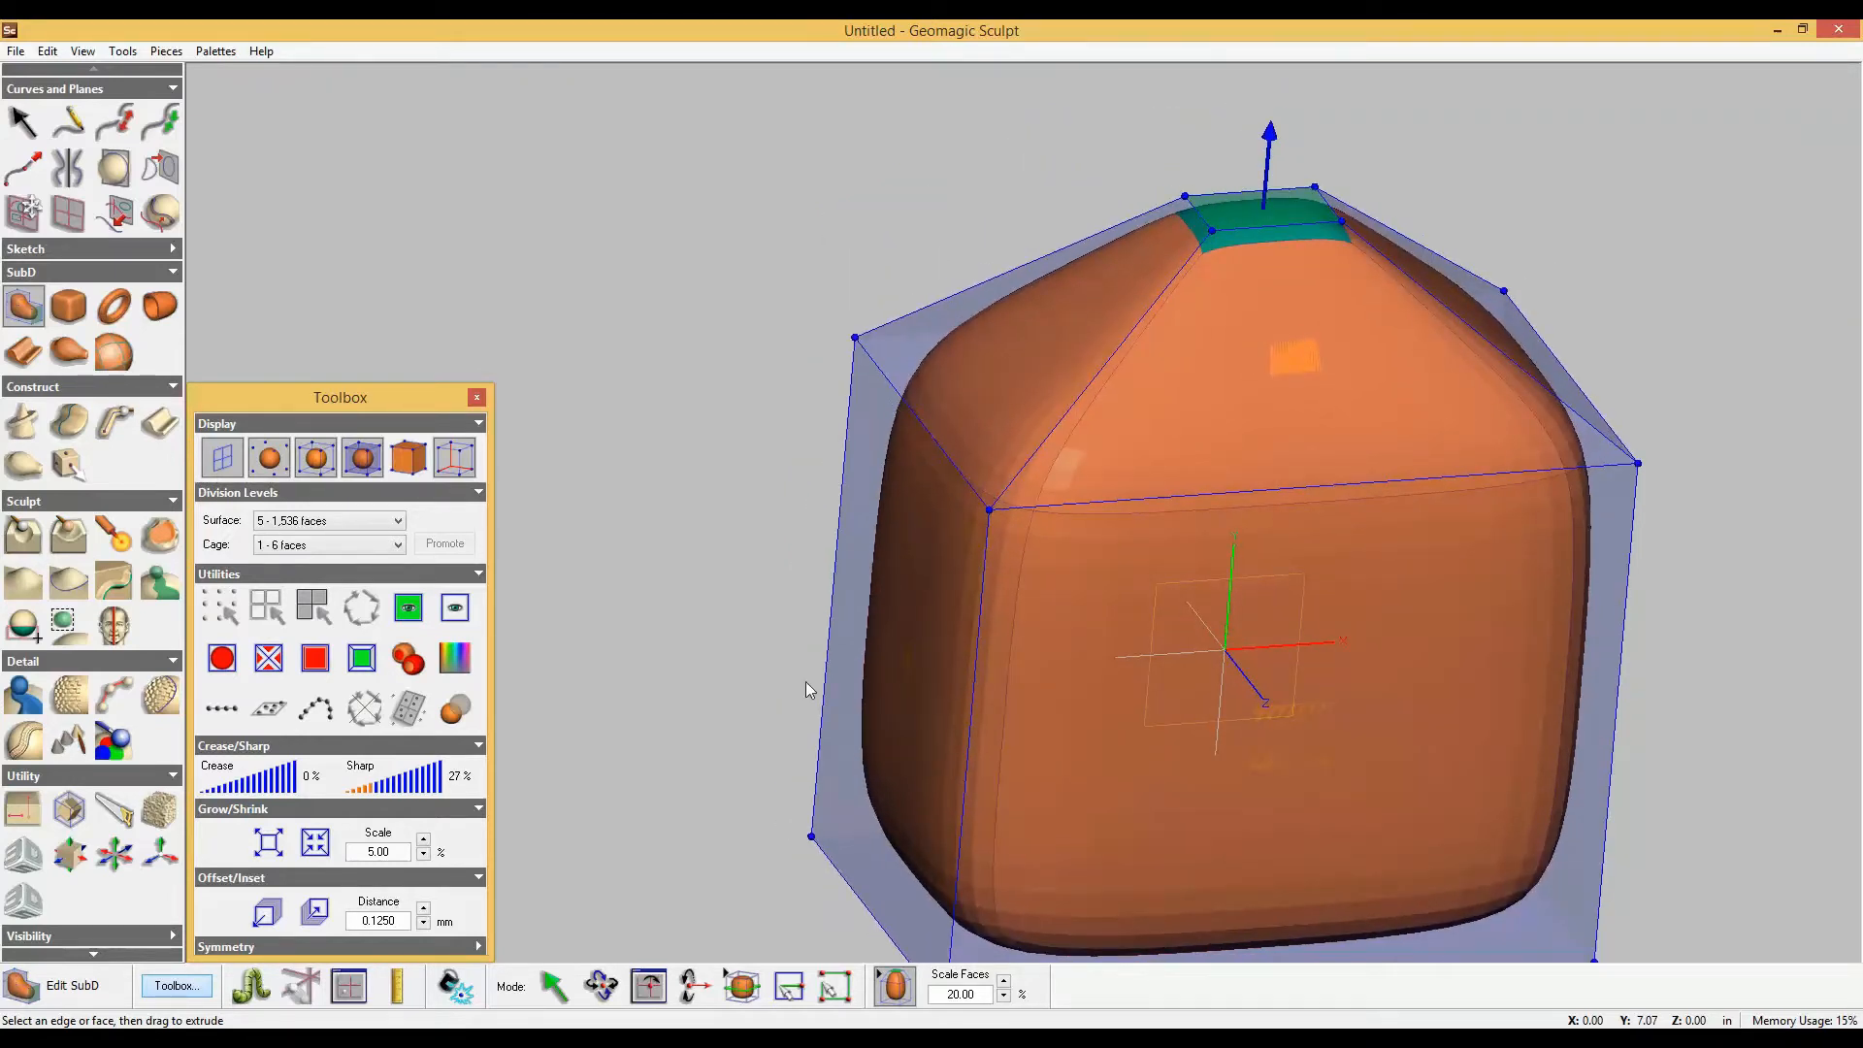
pyautogui.click(554, 986)
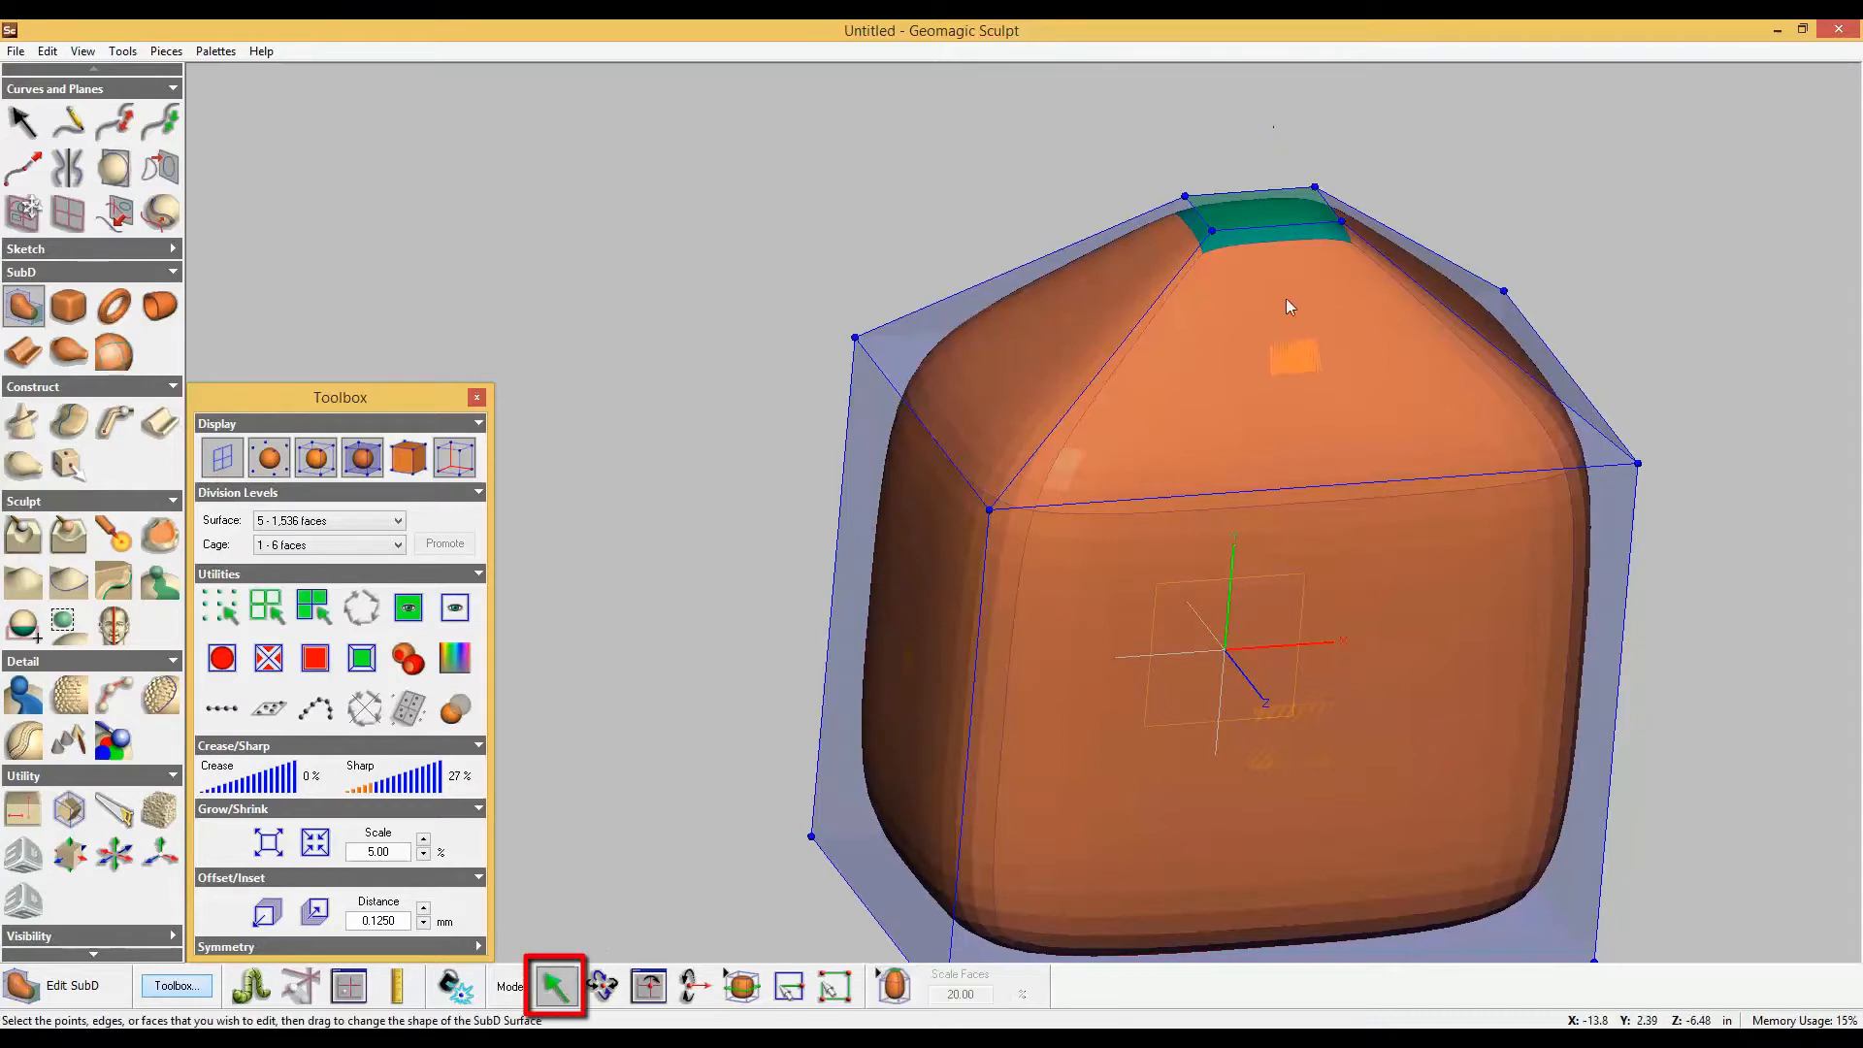
pyautogui.moveTo(1397, 157); pyautogui.dragTo(1649, 157)
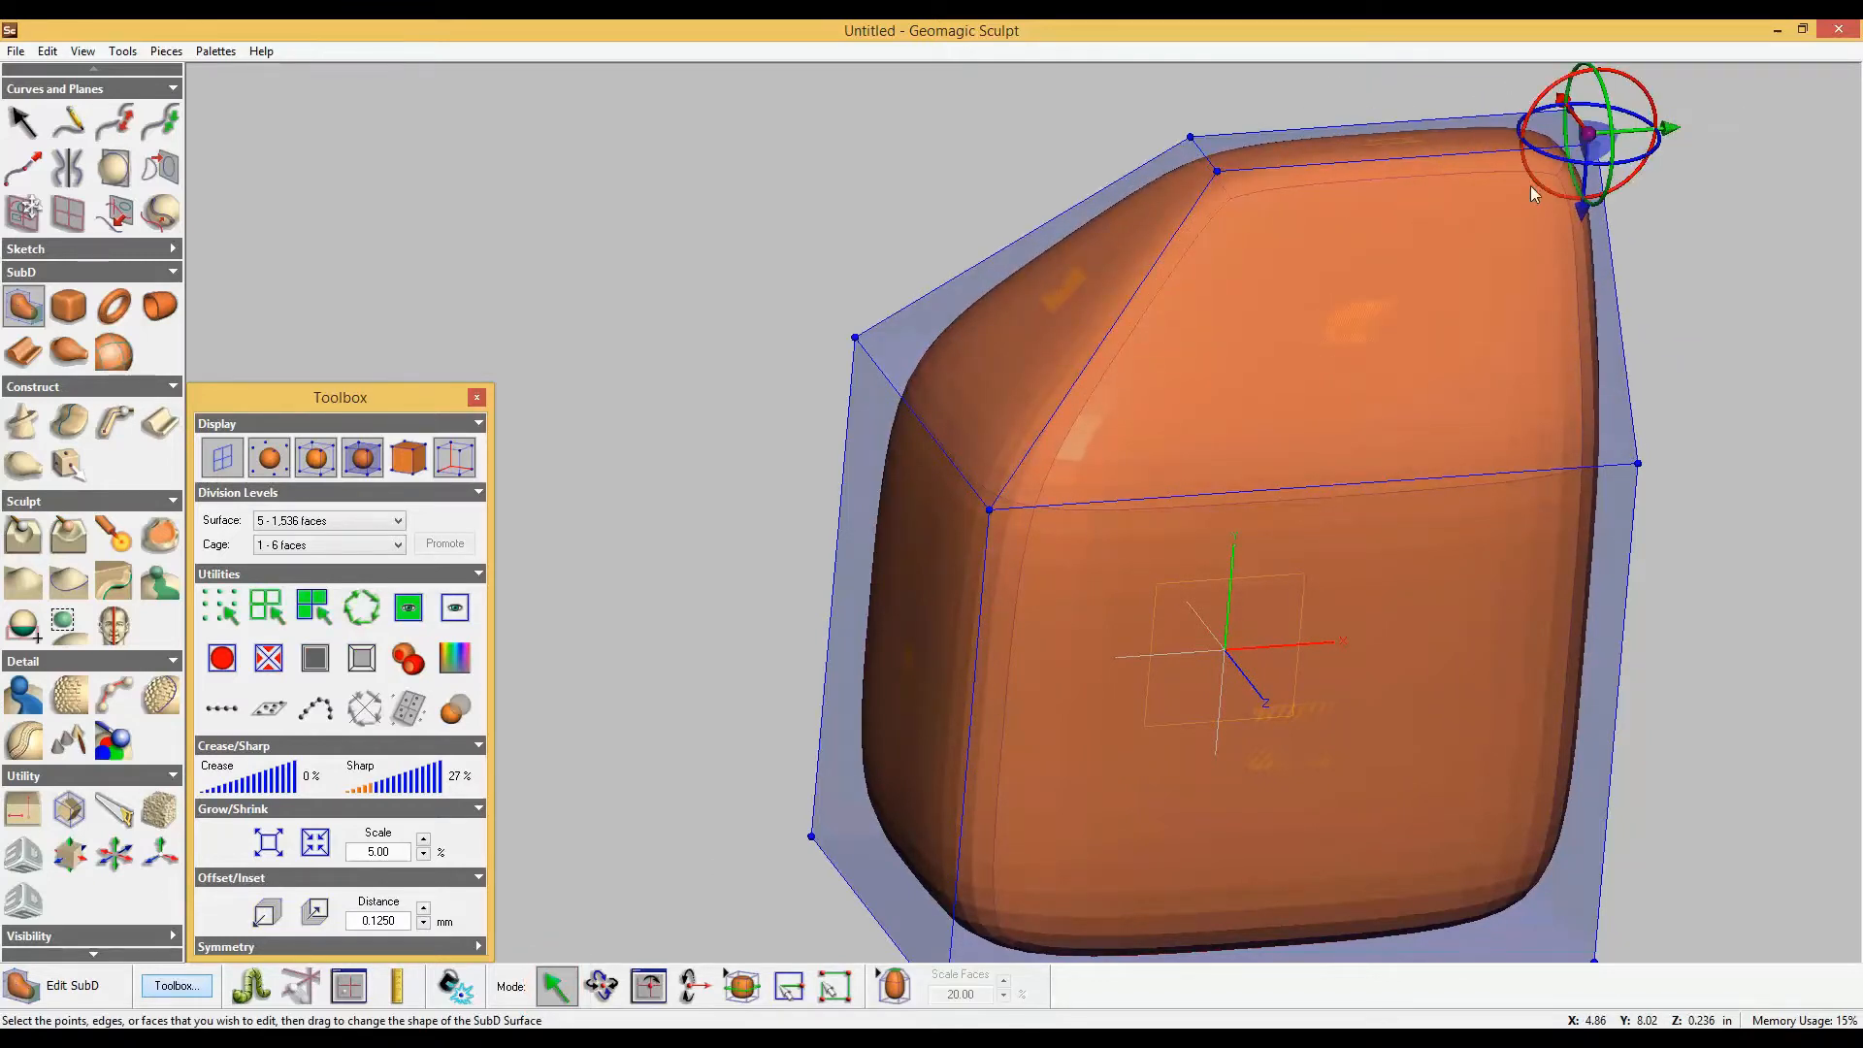
pyautogui.press('Escape')
# Set the crease of the body's bottom face to 52%.
pyautogui.moveTo(1203, 746); pyautogui.dragTo(1207, 658, button='middle')
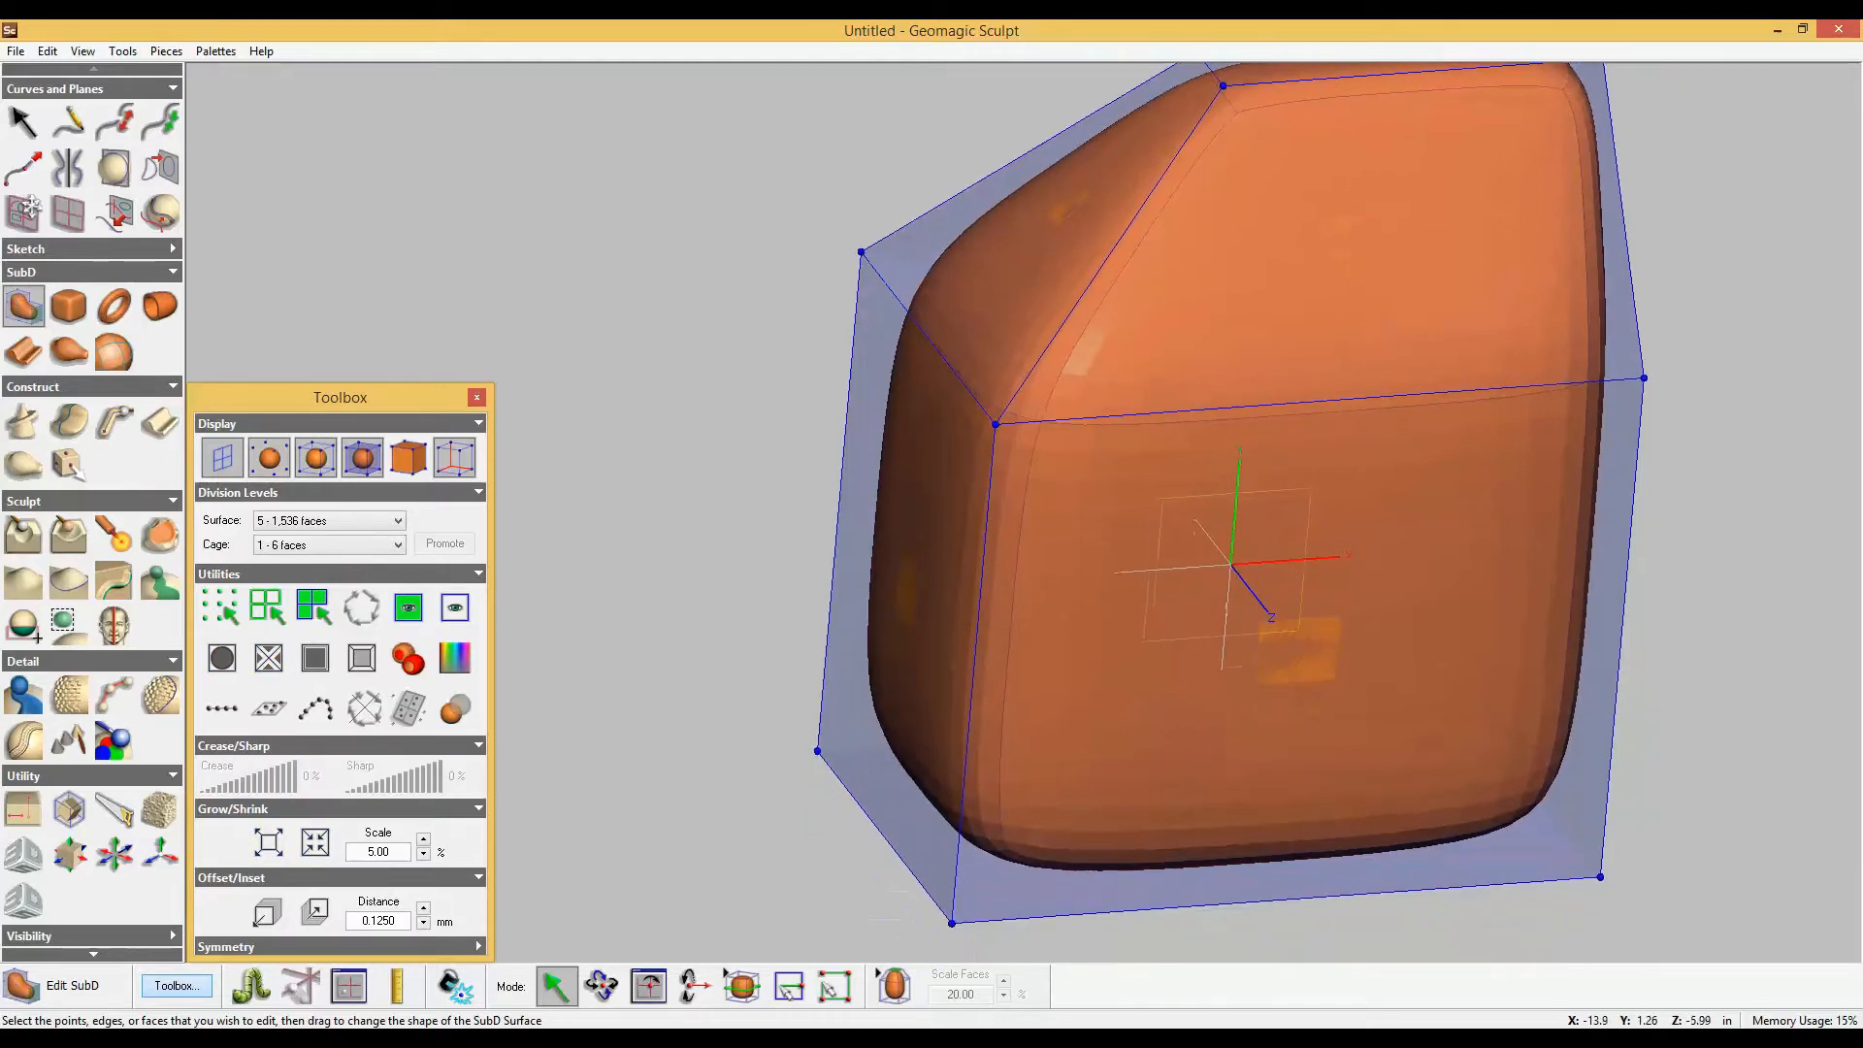
pyautogui.scroll(-4, 1207, 658)
pyautogui.moveTo(1207, 779); pyautogui.dragTo(1233, 543, button='middle')
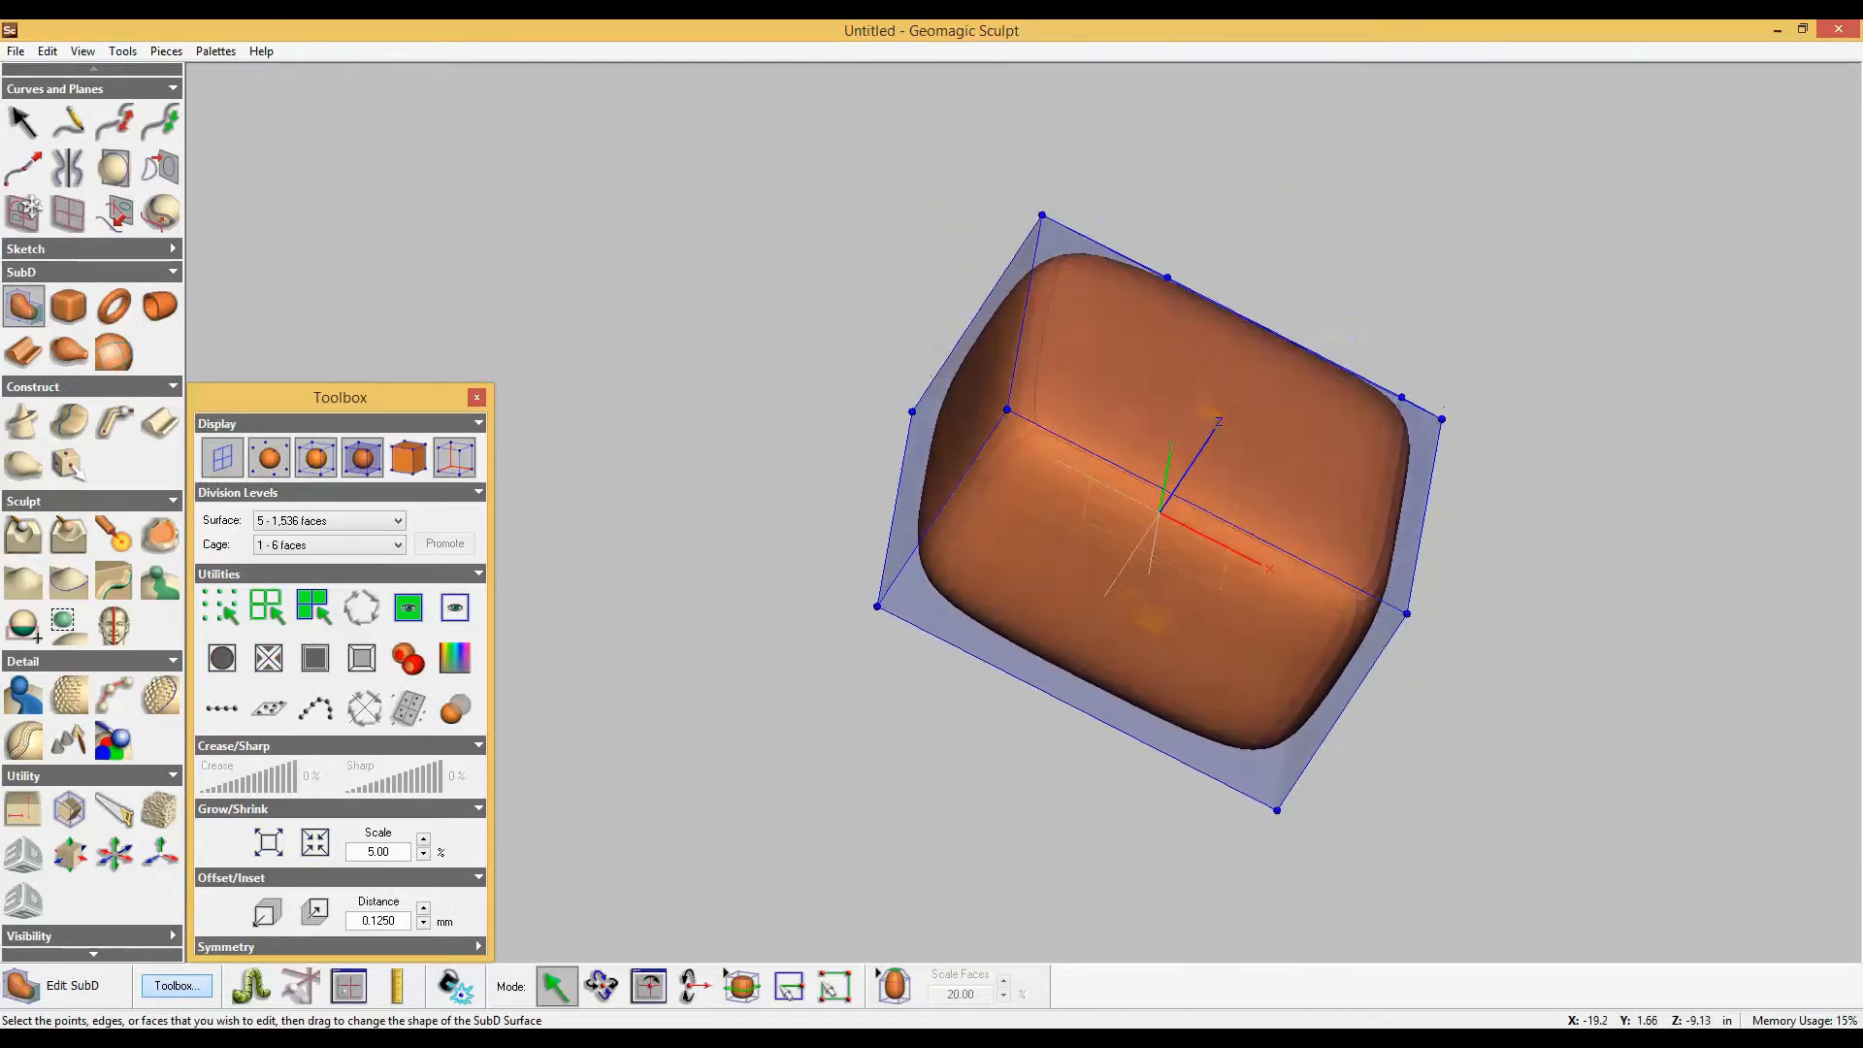
pyautogui.click(1142, 642)
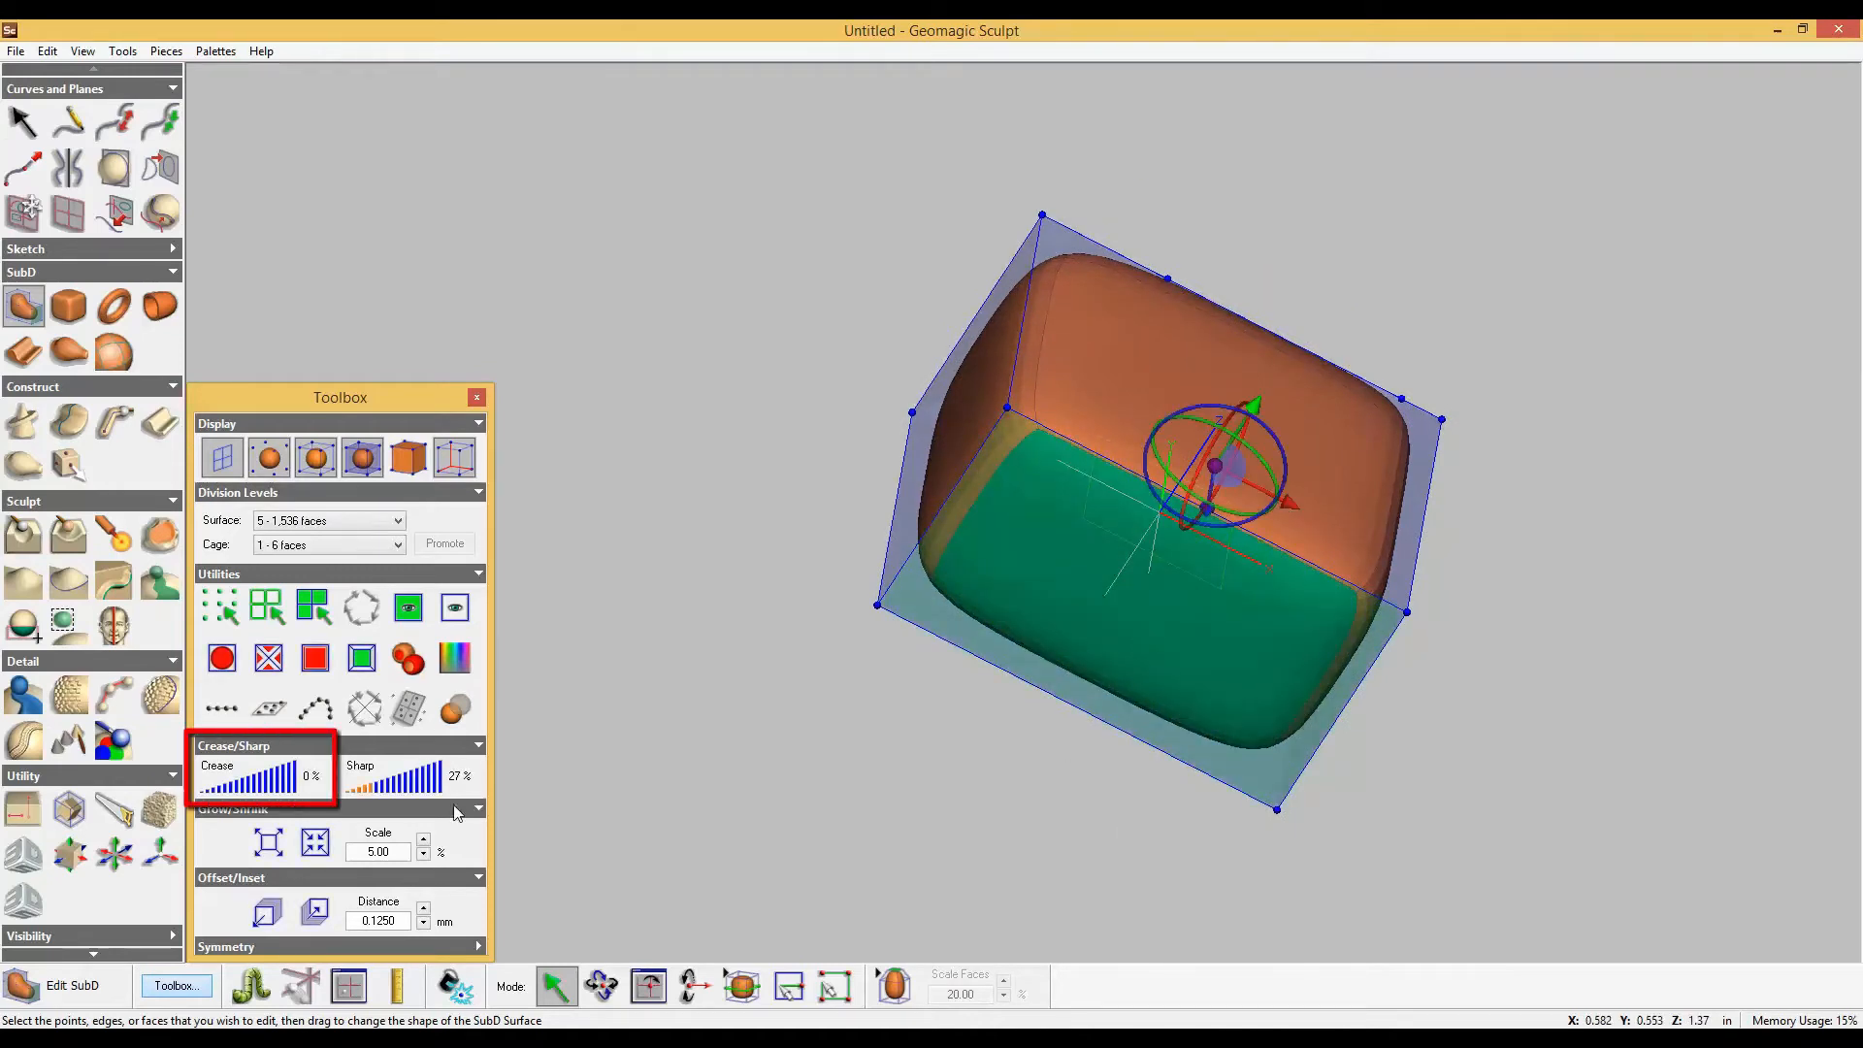
pyautogui.moveTo(215, 792); pyautogui.dragTo(255, 796)
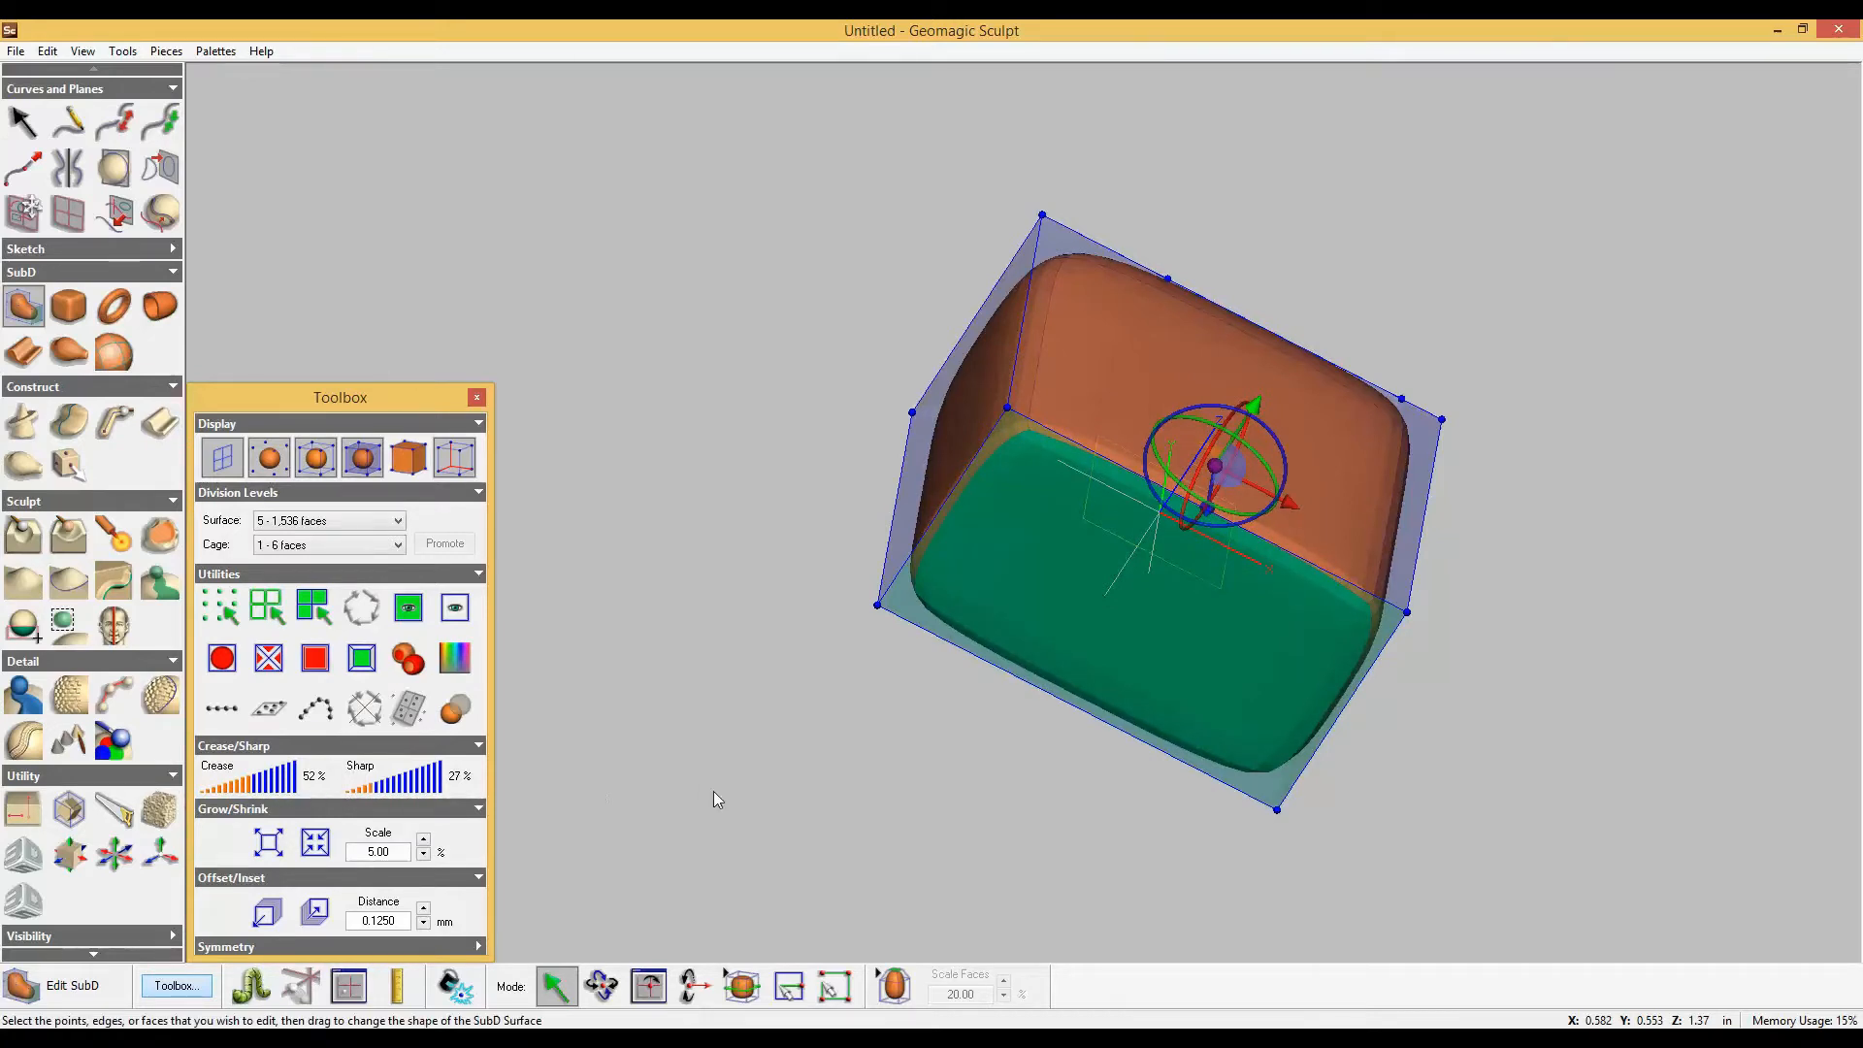
pyautogui.moveTo(917, 579); pyautogui.dragTo(903, 897, button='middle')
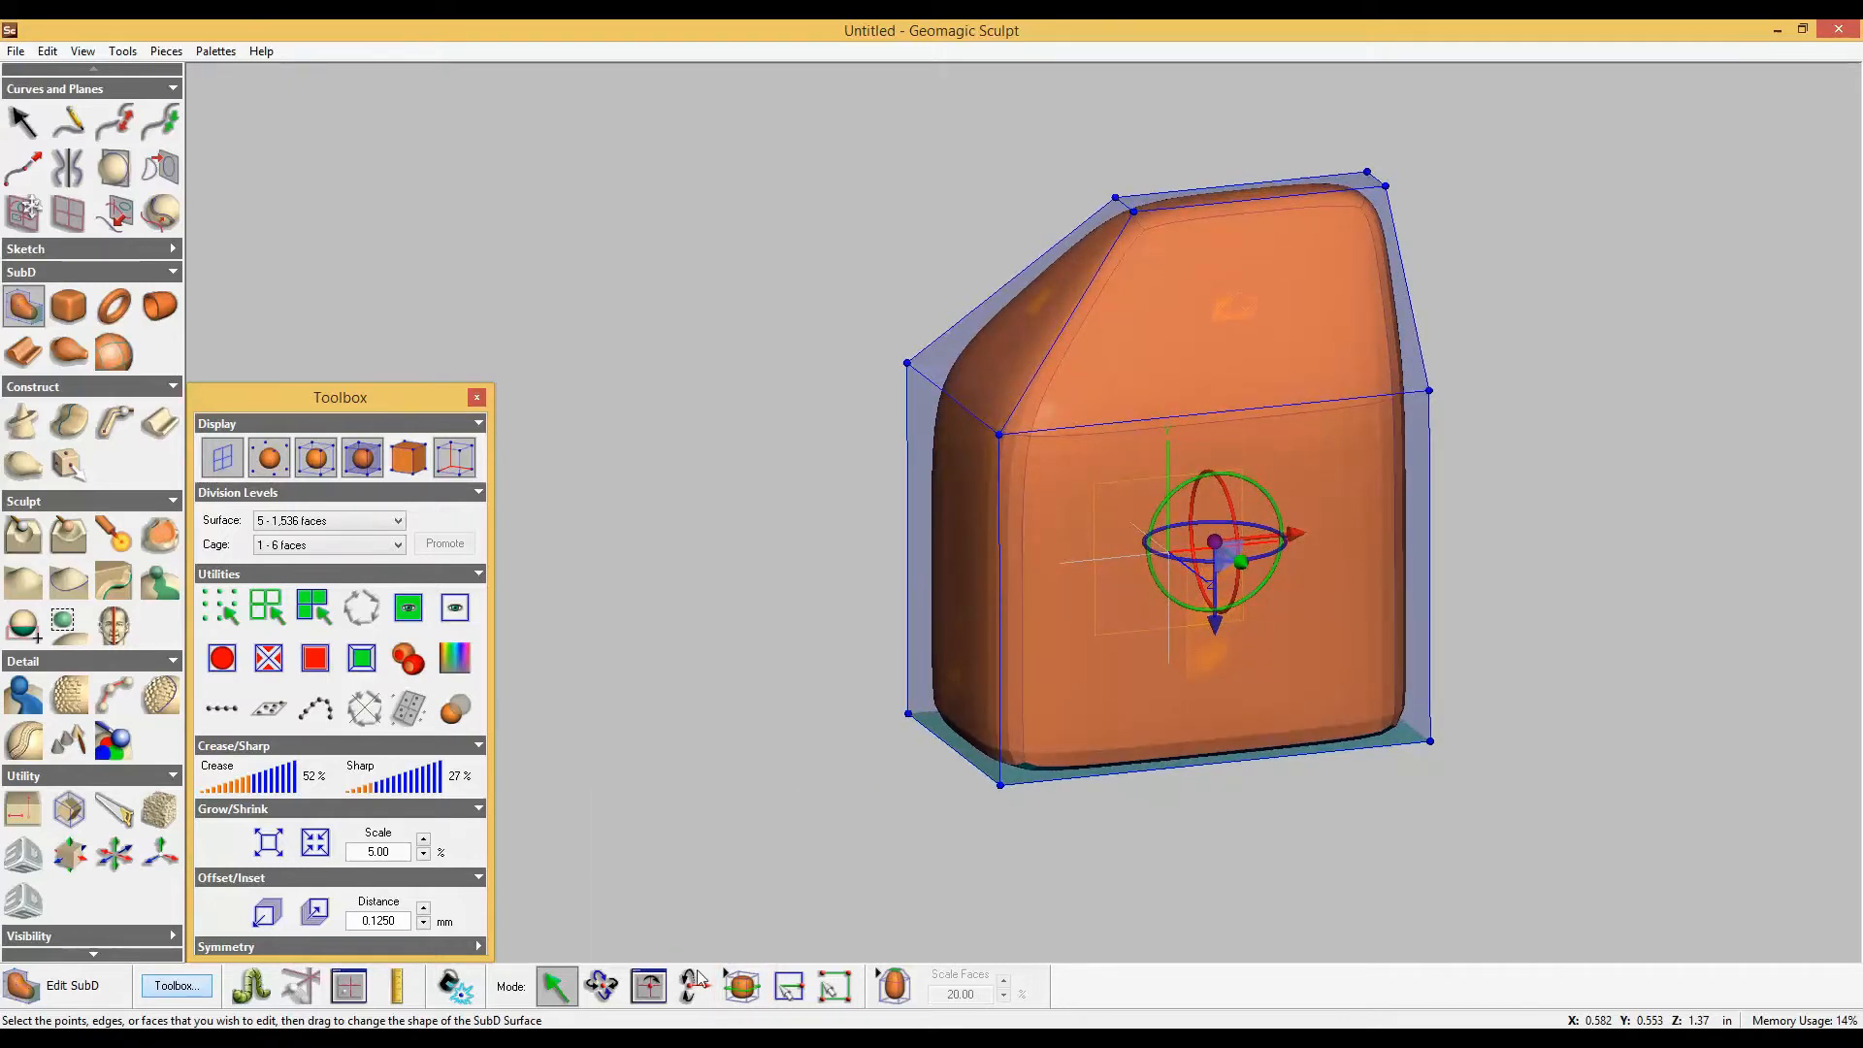
# Insert a vertical edge loop through the middle of the body's narrow side and return to selection mode.
pyautogui.click(743, 987)
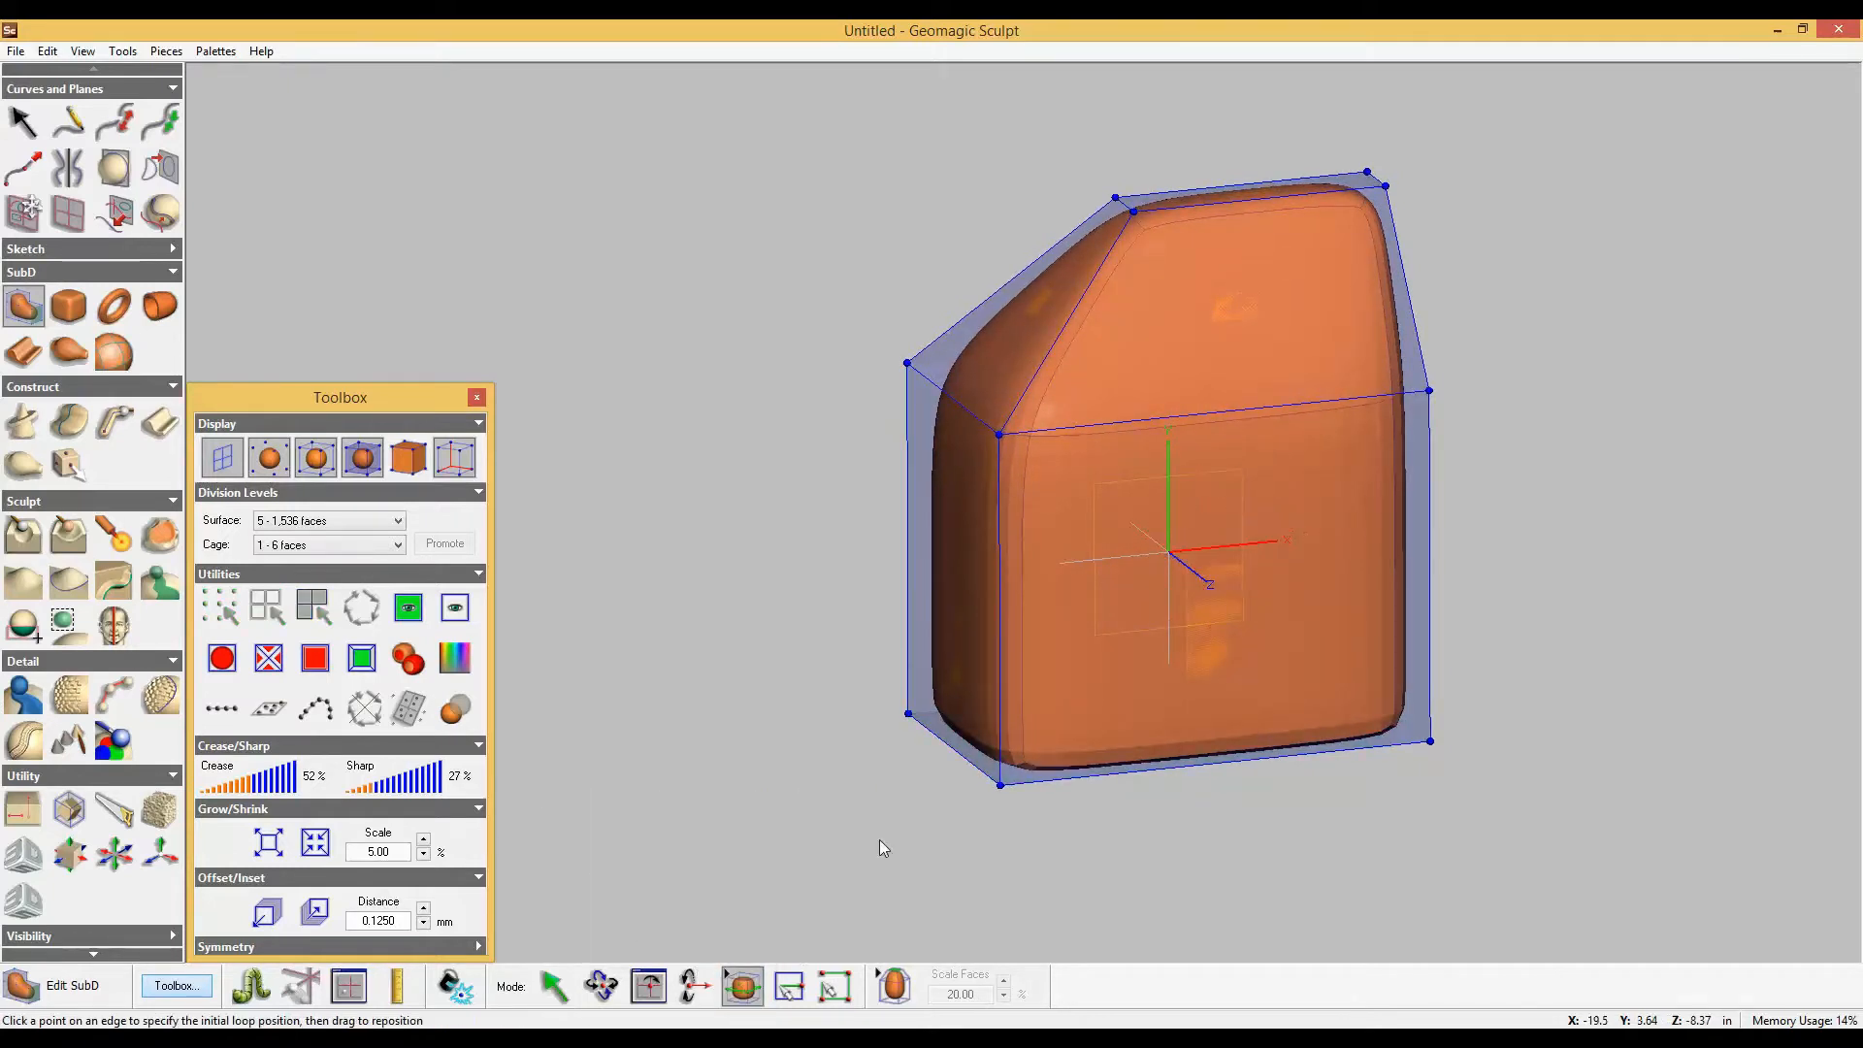
pyautogui.click(955, 751)
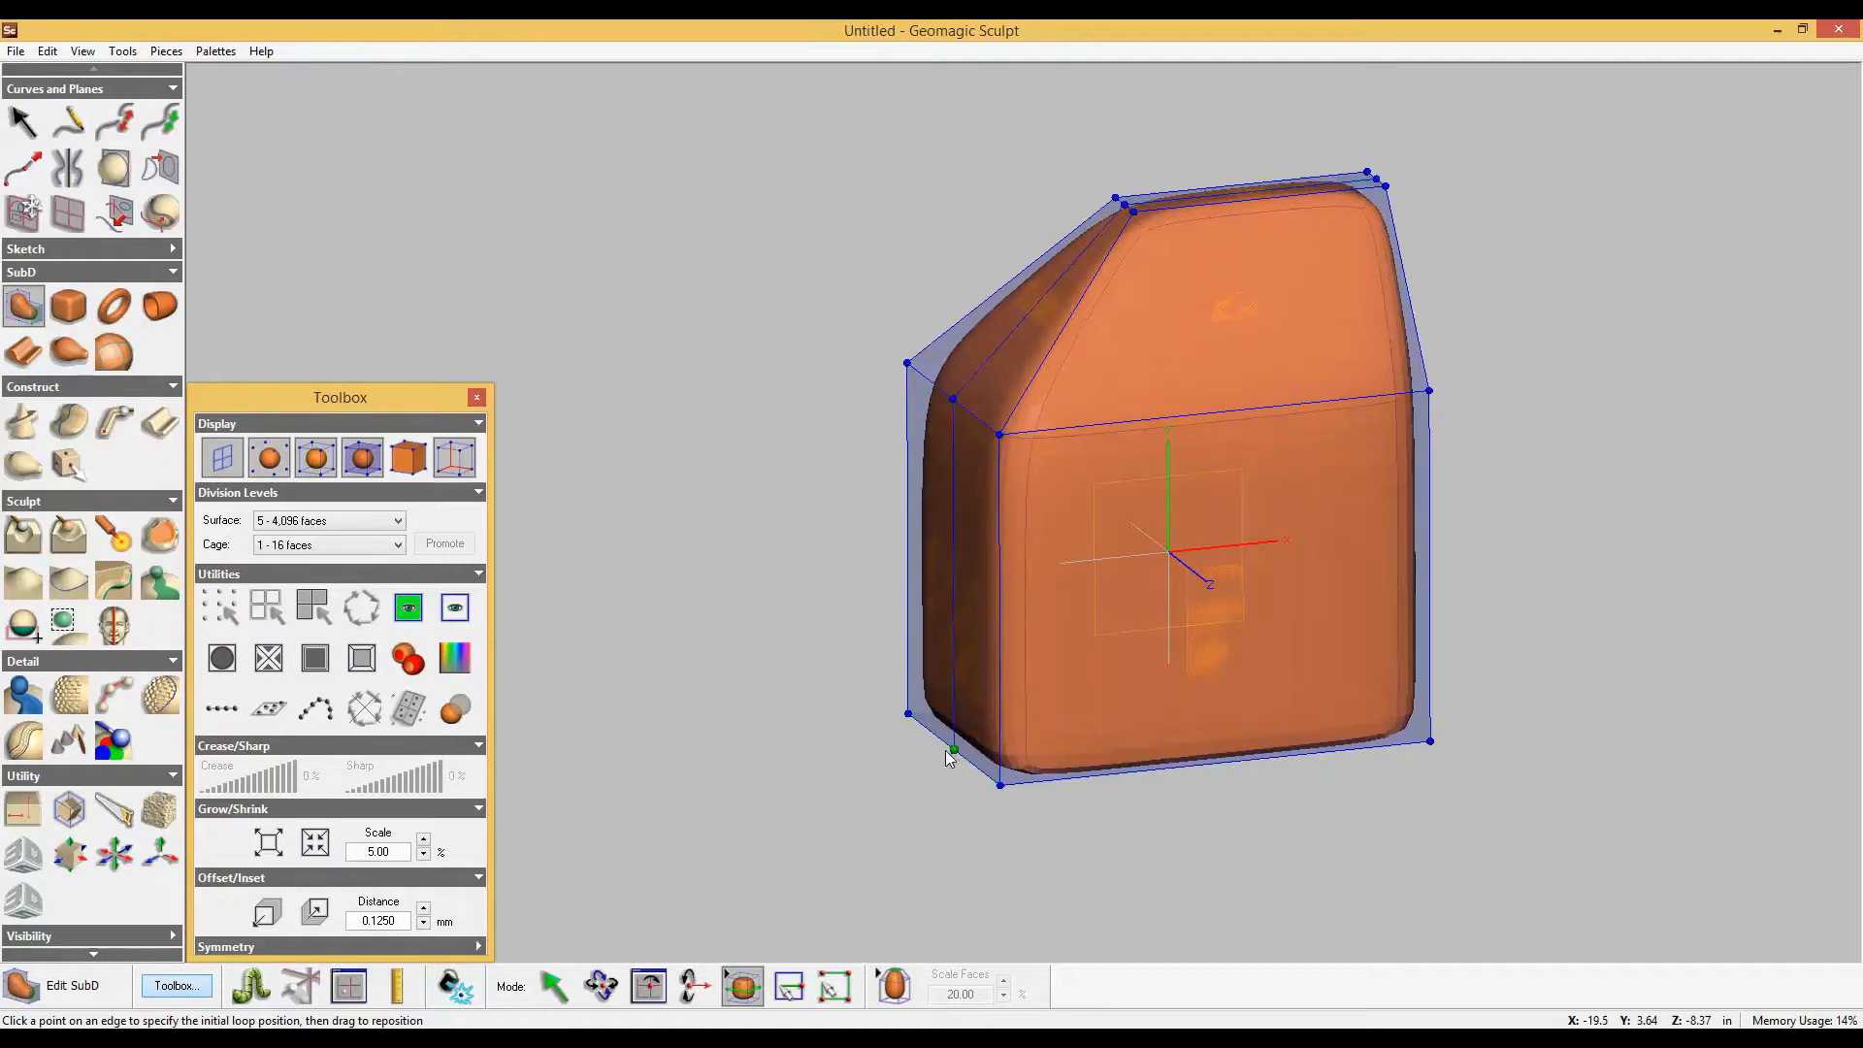
pyautogui.click(567, 992)
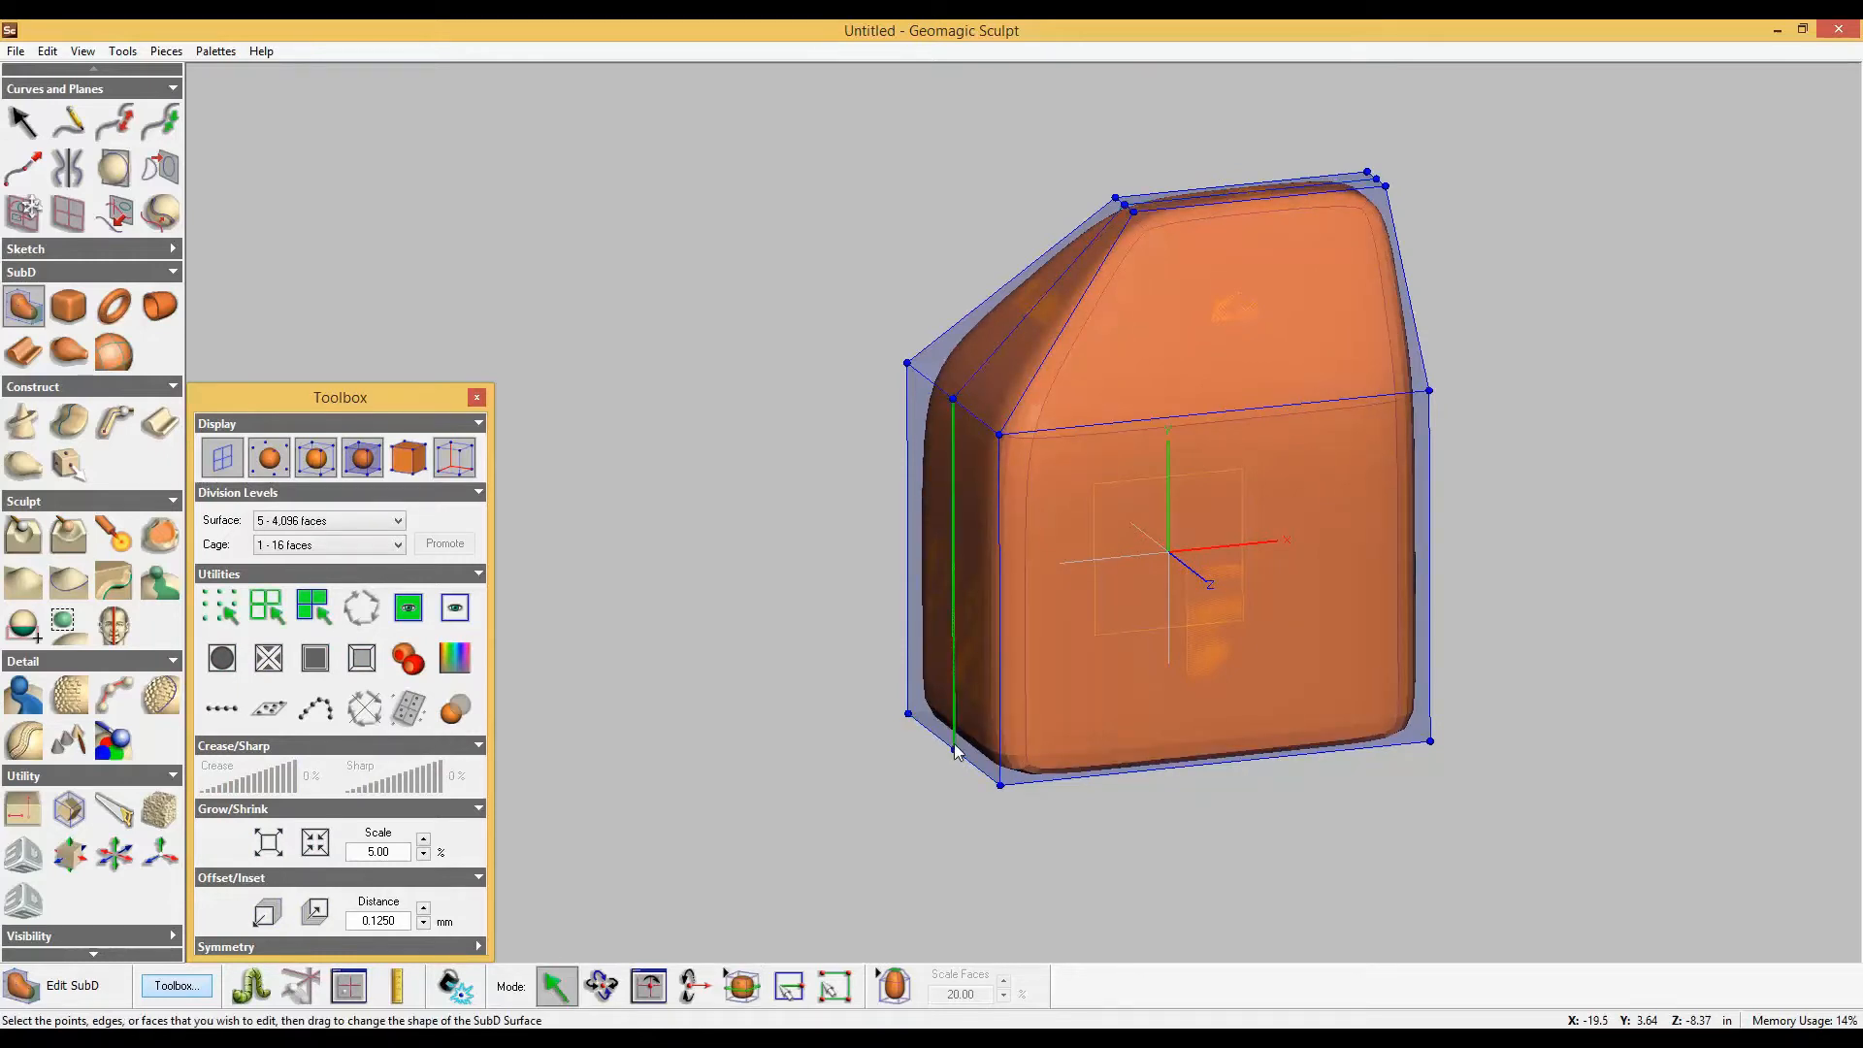
# Move the -X side's bottom middle point outward to about X -6.26 in and its upper middle point to about X -6.76, Y 5.64 in.
pyautogui.click(955, 751)
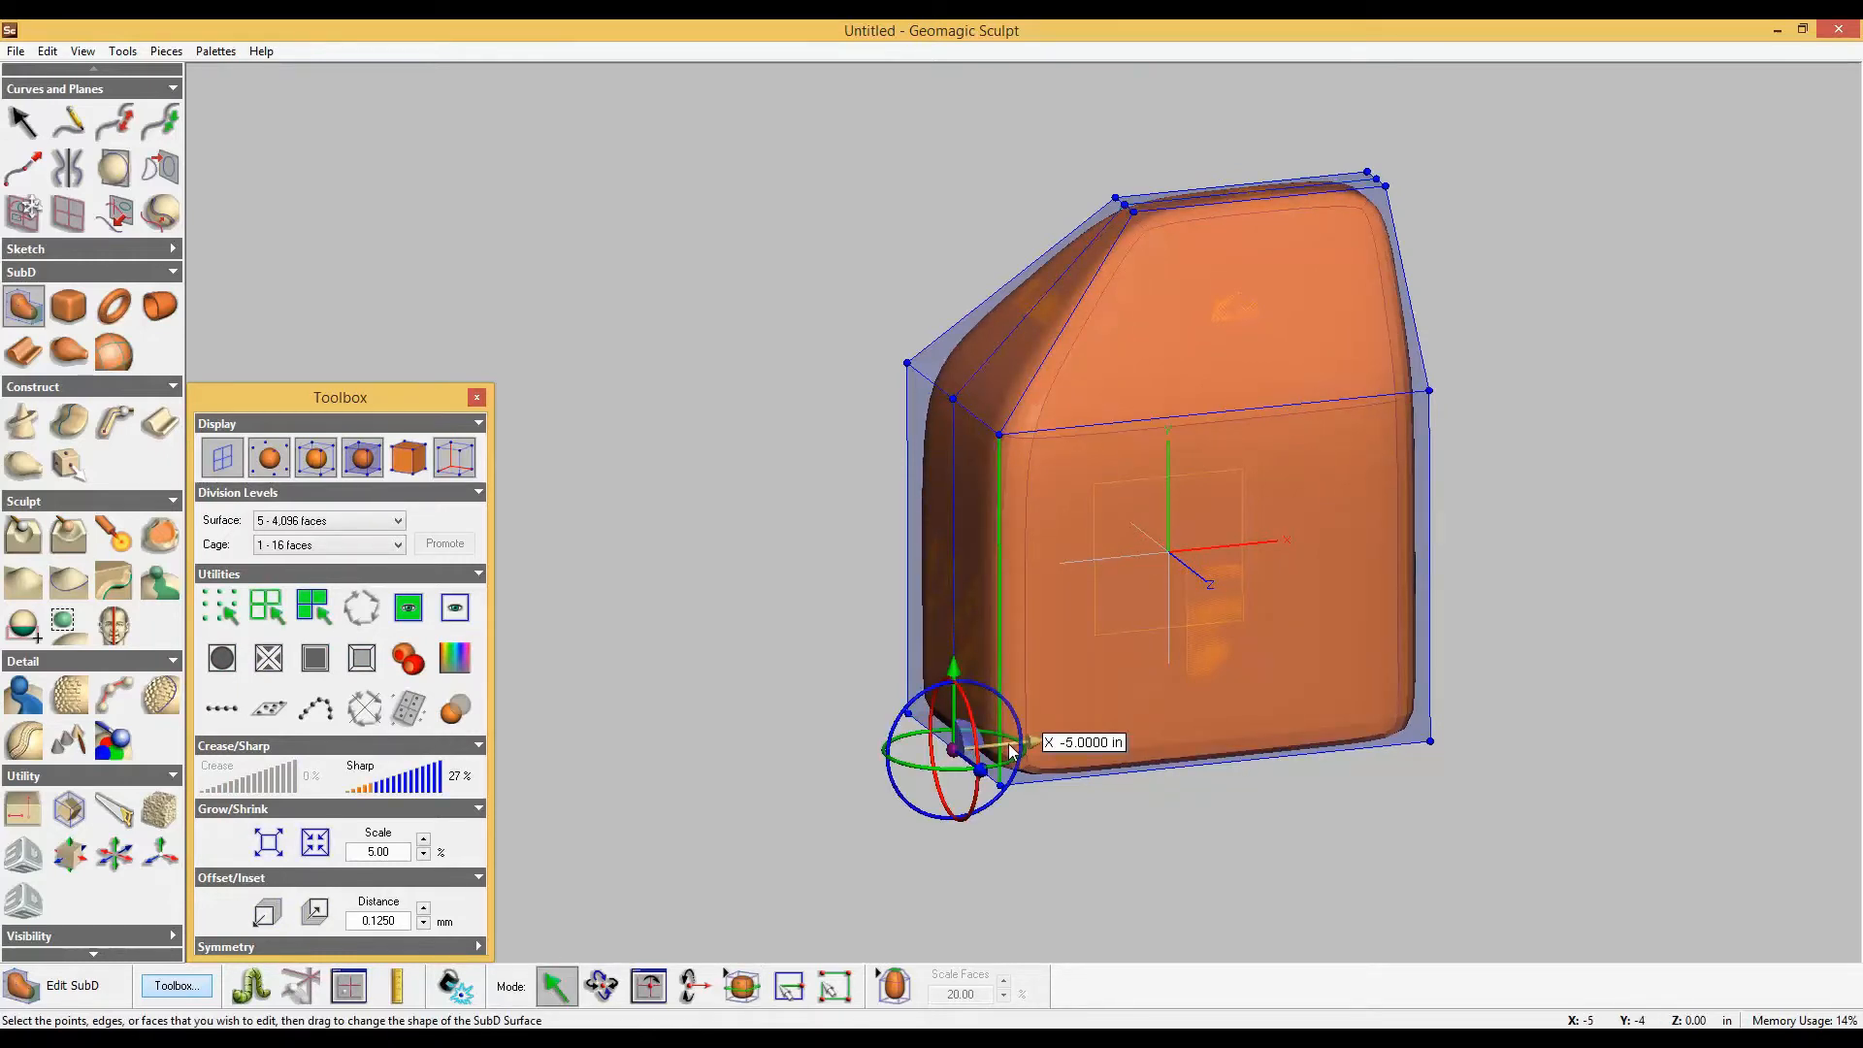
pyautogui.moveTo(1011, 750); pyautogui.dragTo(949, 756)
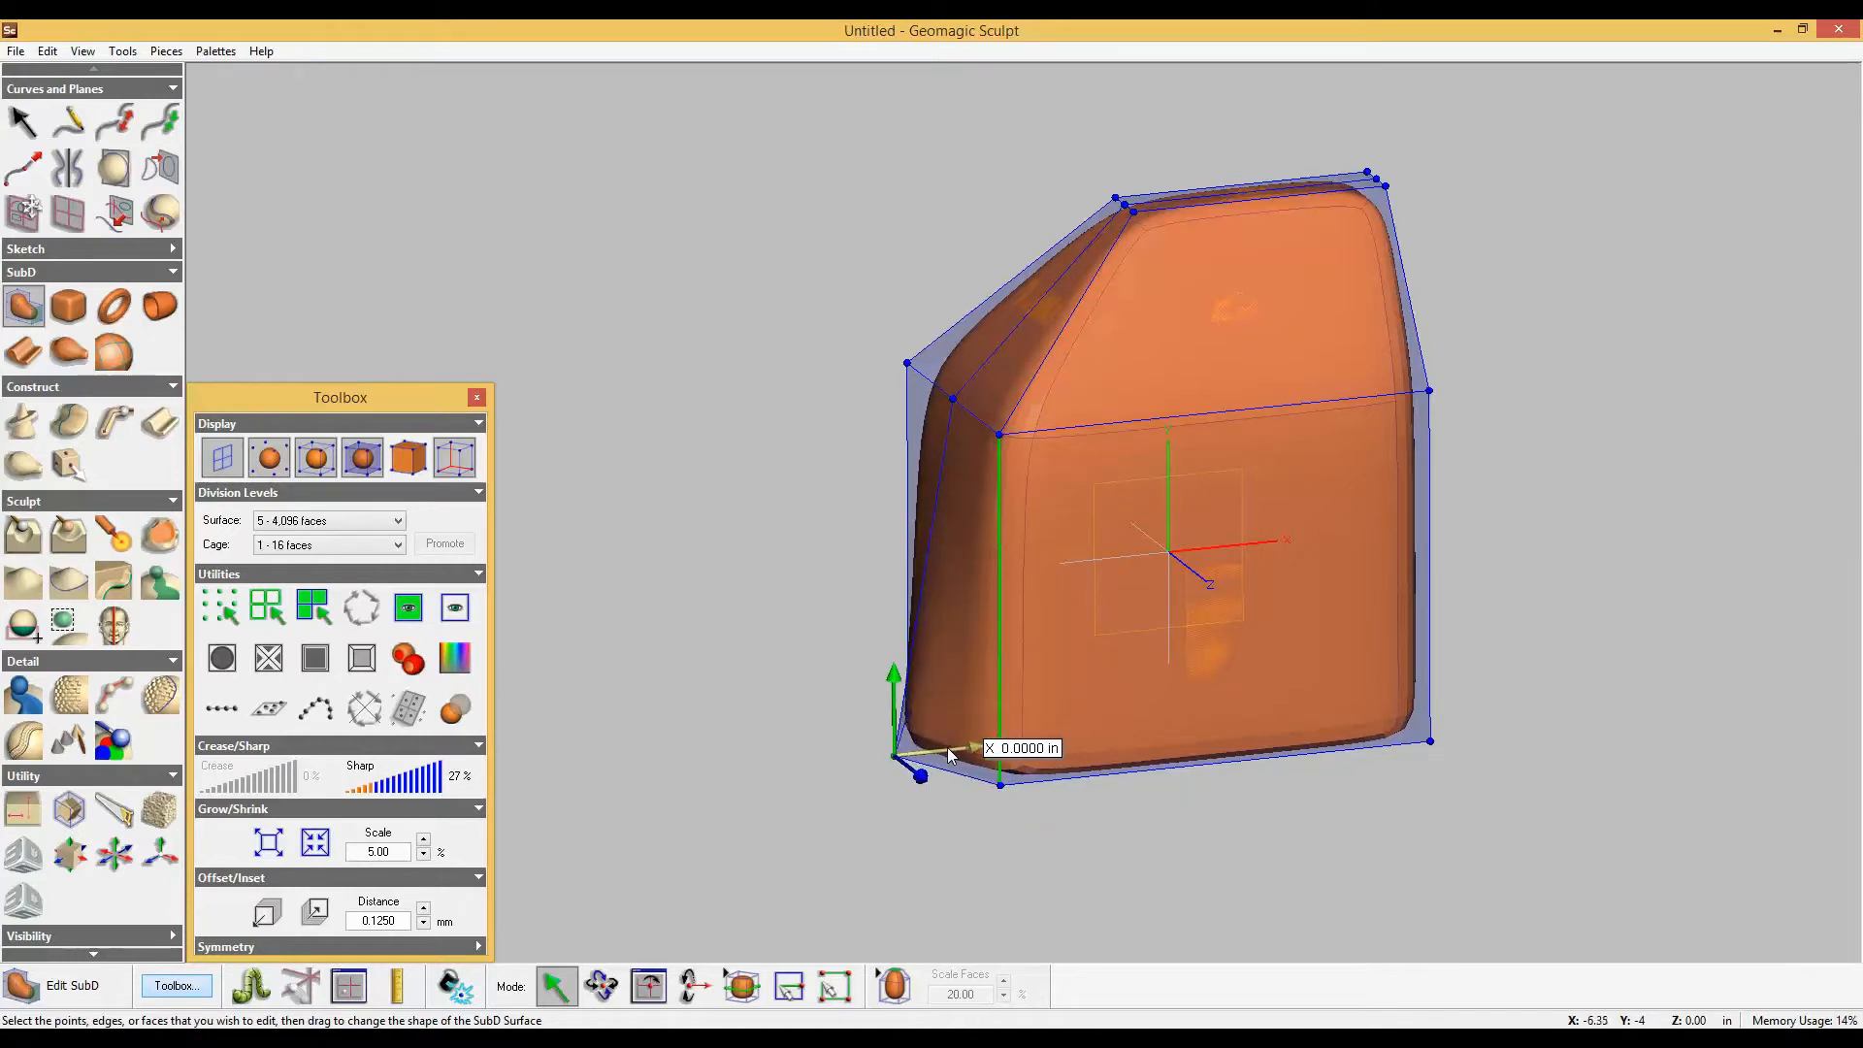
pyautogui.moveTo(956, 756)
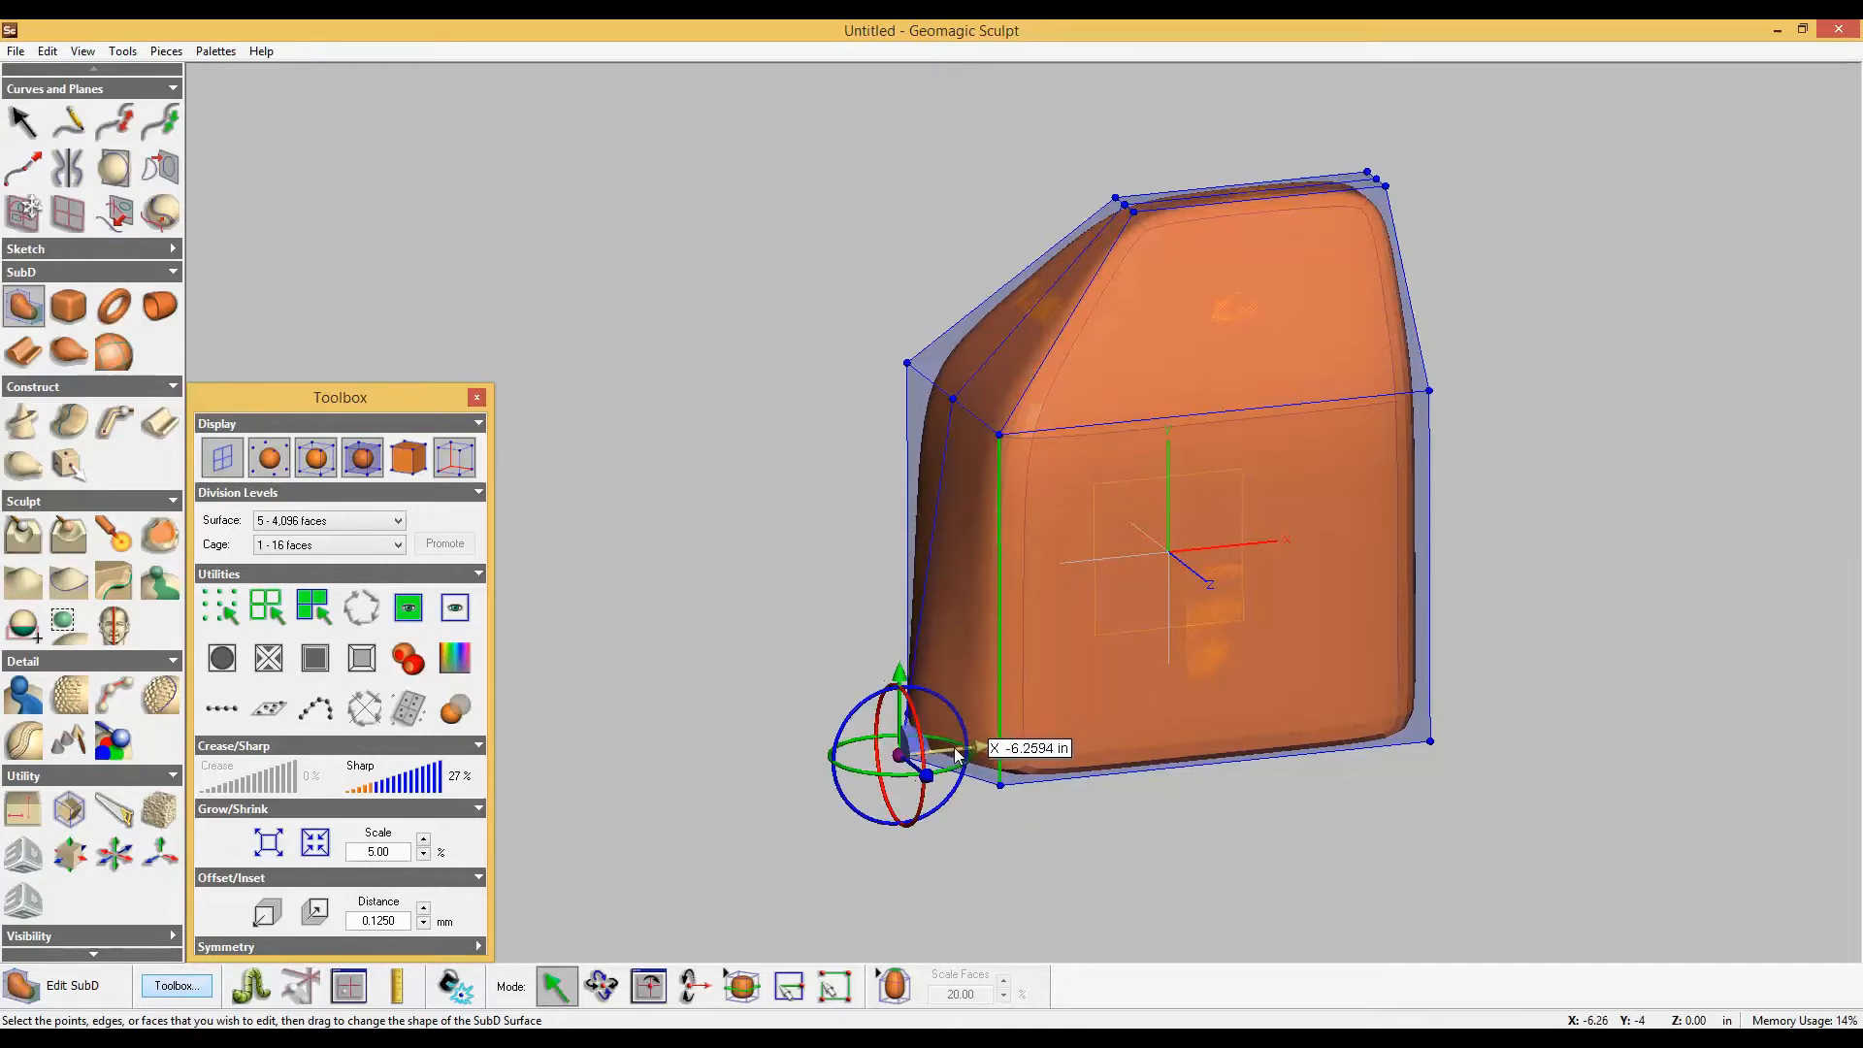
pyautogui.click(953, 399)
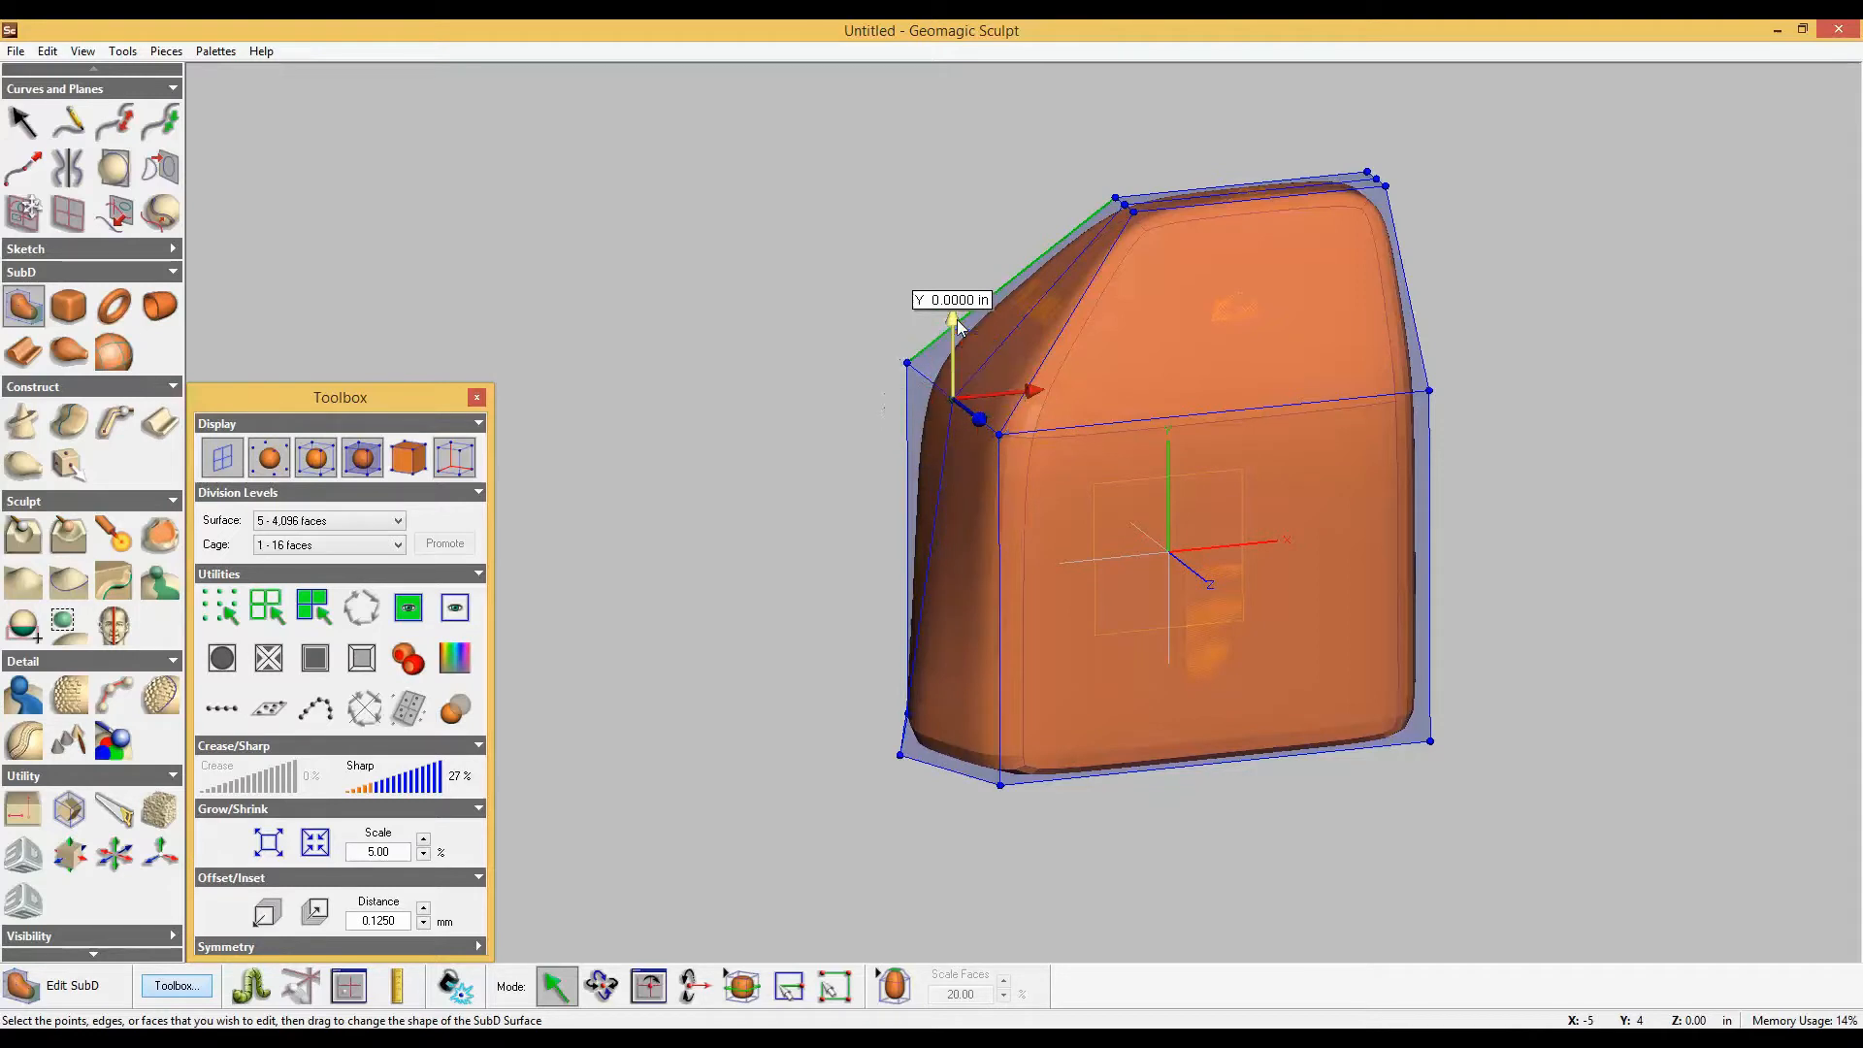
pyautogui.moveTo(958, 328); pyautogui.dragTo(959, 255)
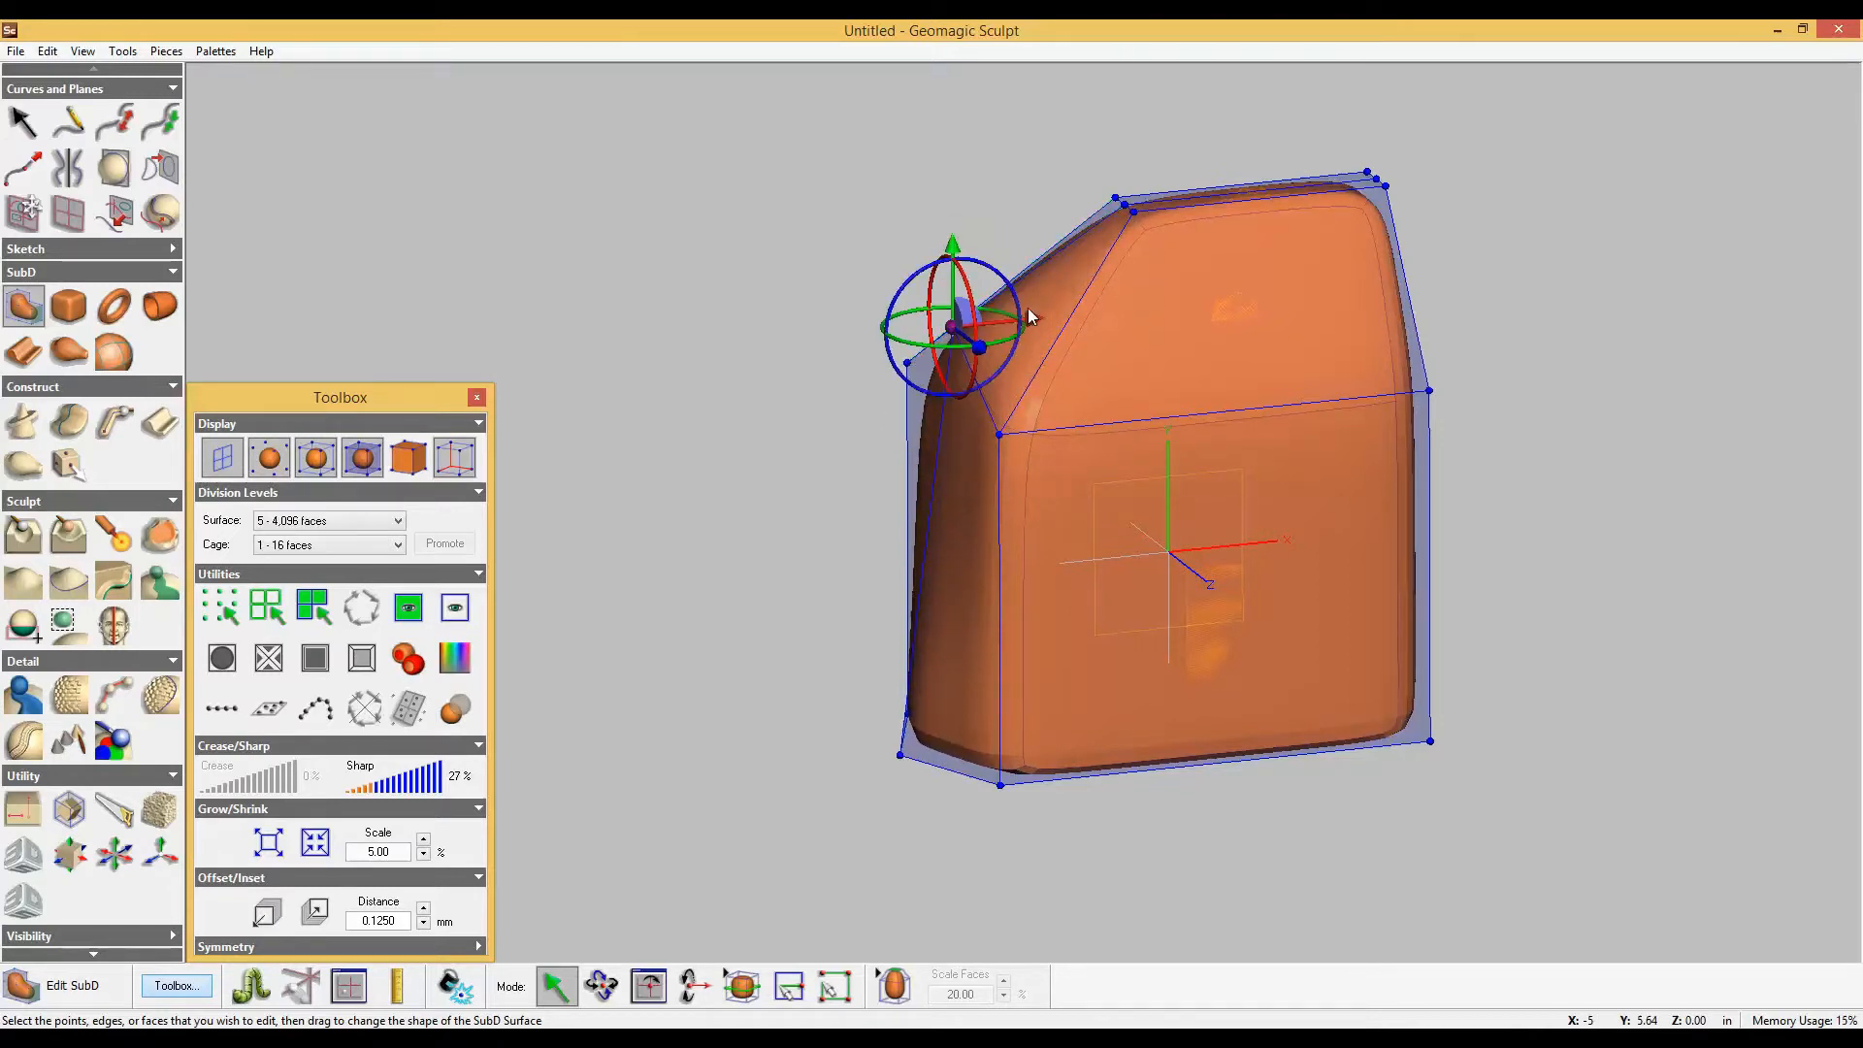
pyautogui.moveTo(1031, 316); pyautogui.dragTo(963, 347)
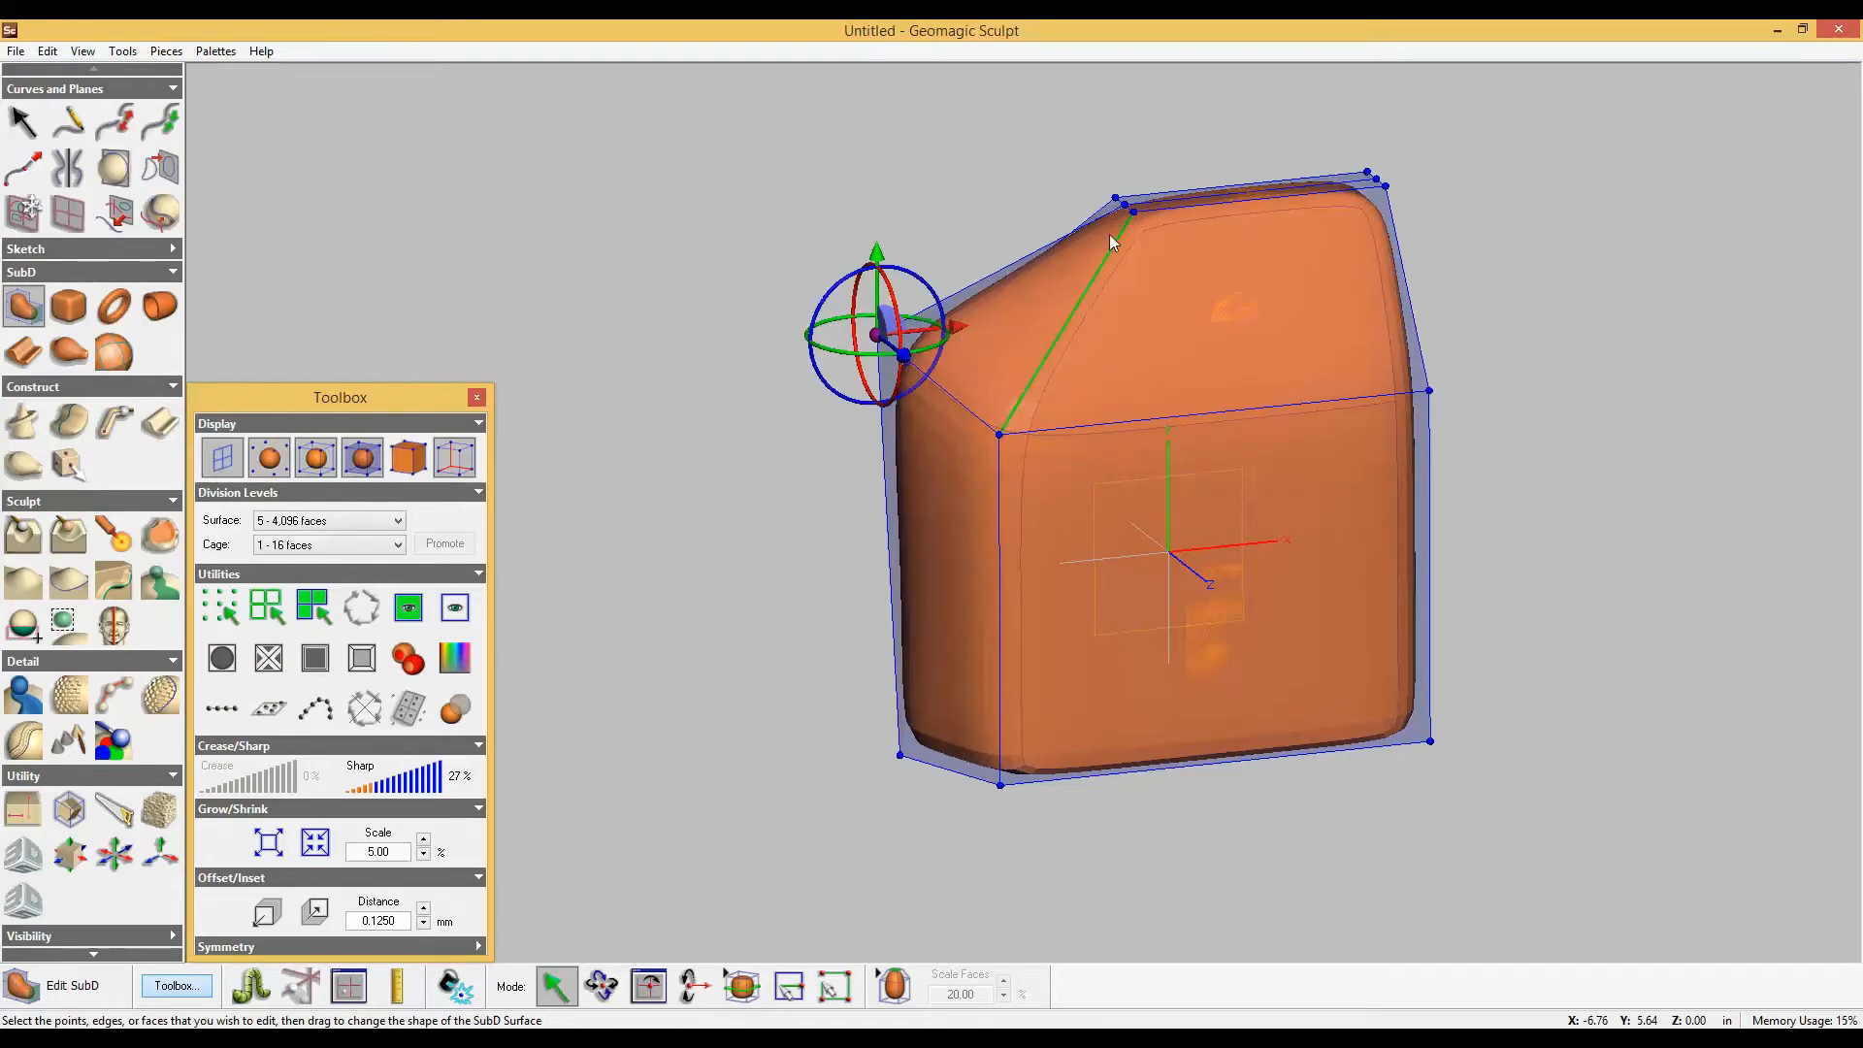
# Raise the top face's middle points to about Y 8.97 in at the -X end and Y 8.82 in at the +X end, and clear the selection.
pyautogui.click(1125, 205)
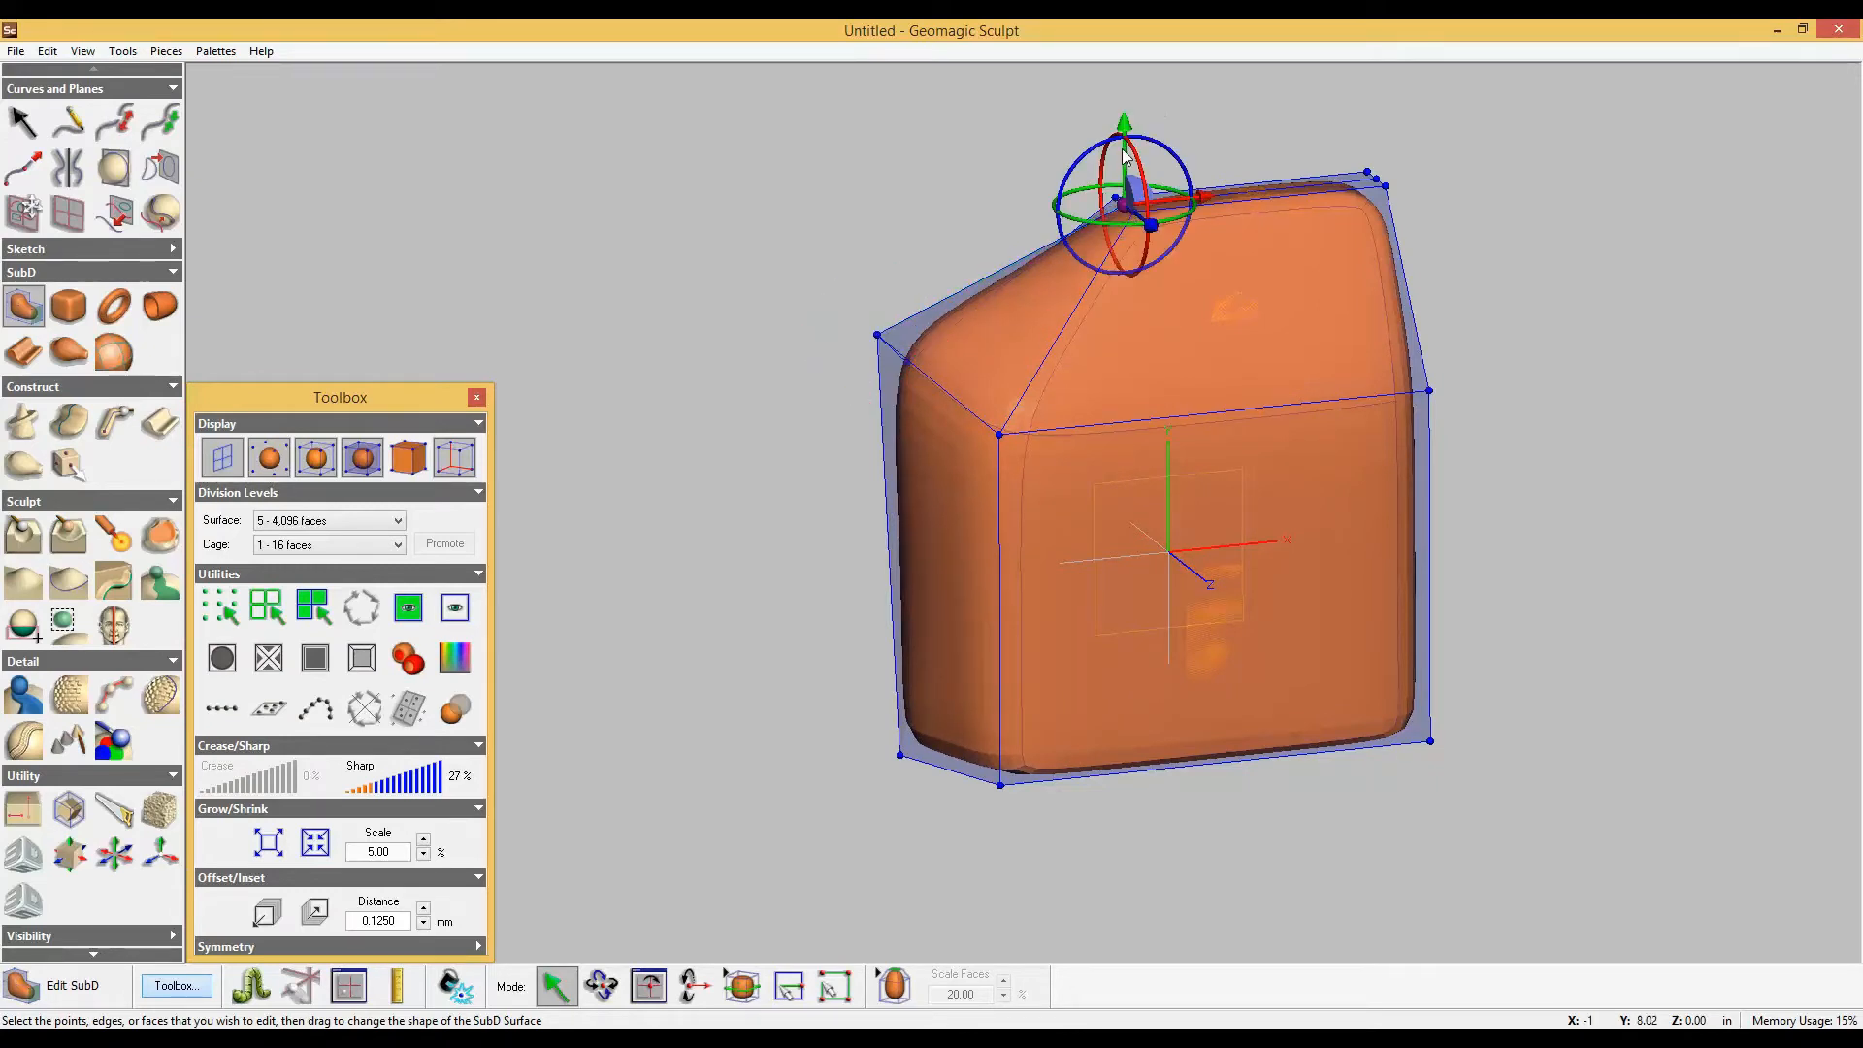
pyautogui.moveTo(1126, 155); pyautogui.dragTo(1126, 106)
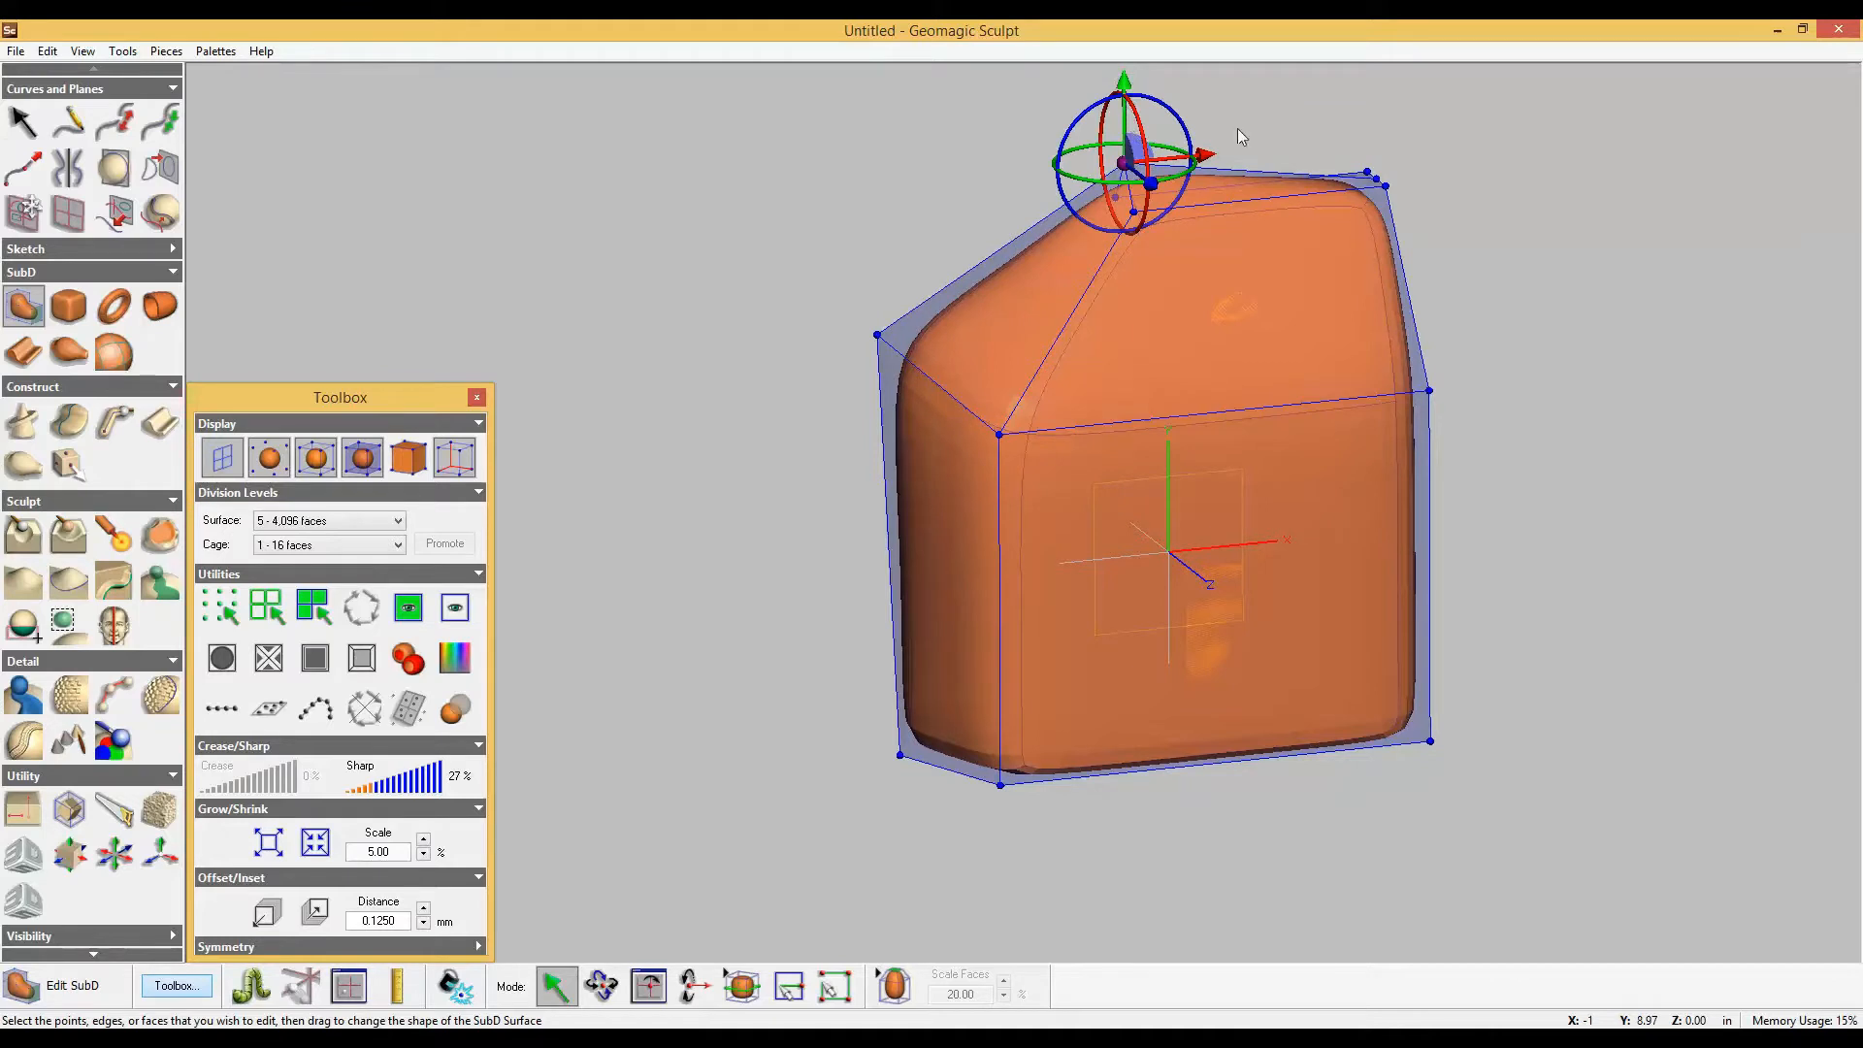
pyautogui.moveTo(1383, 181); pyautogui.dragTo(1371, 95)
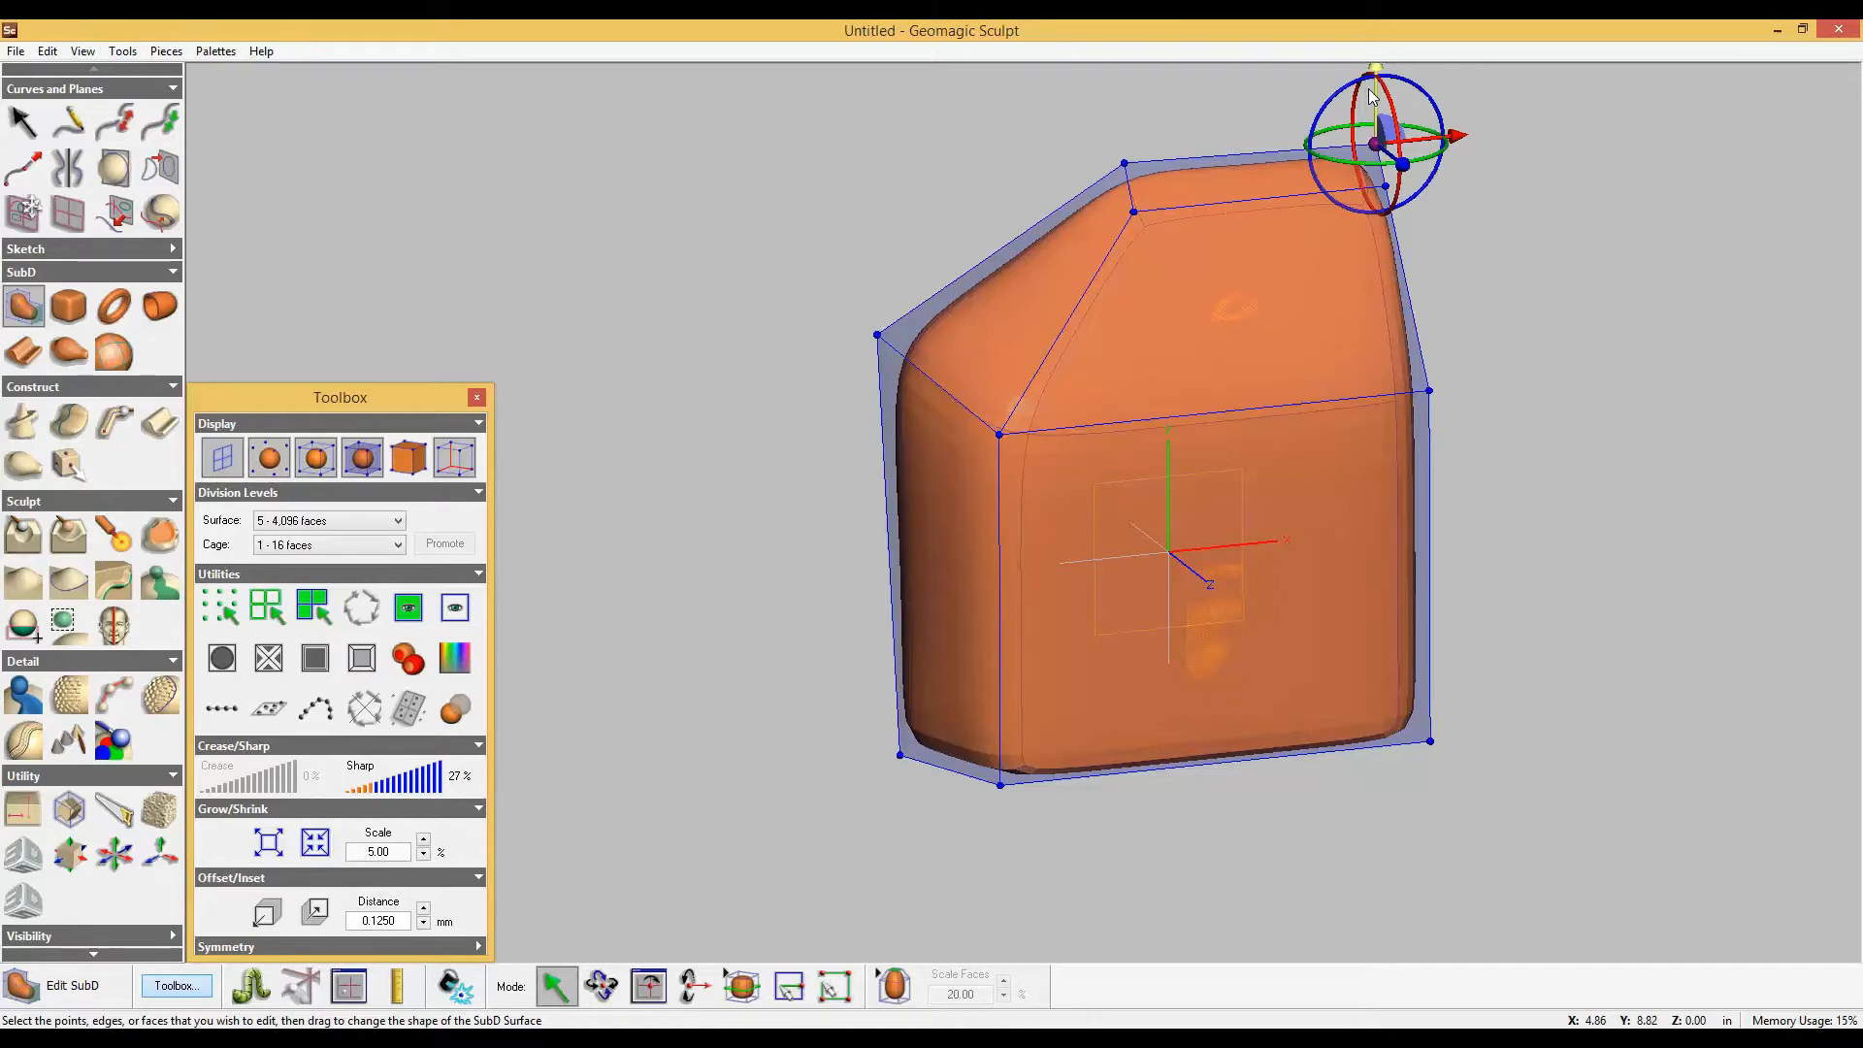
pyautogui.click(1528, 420)
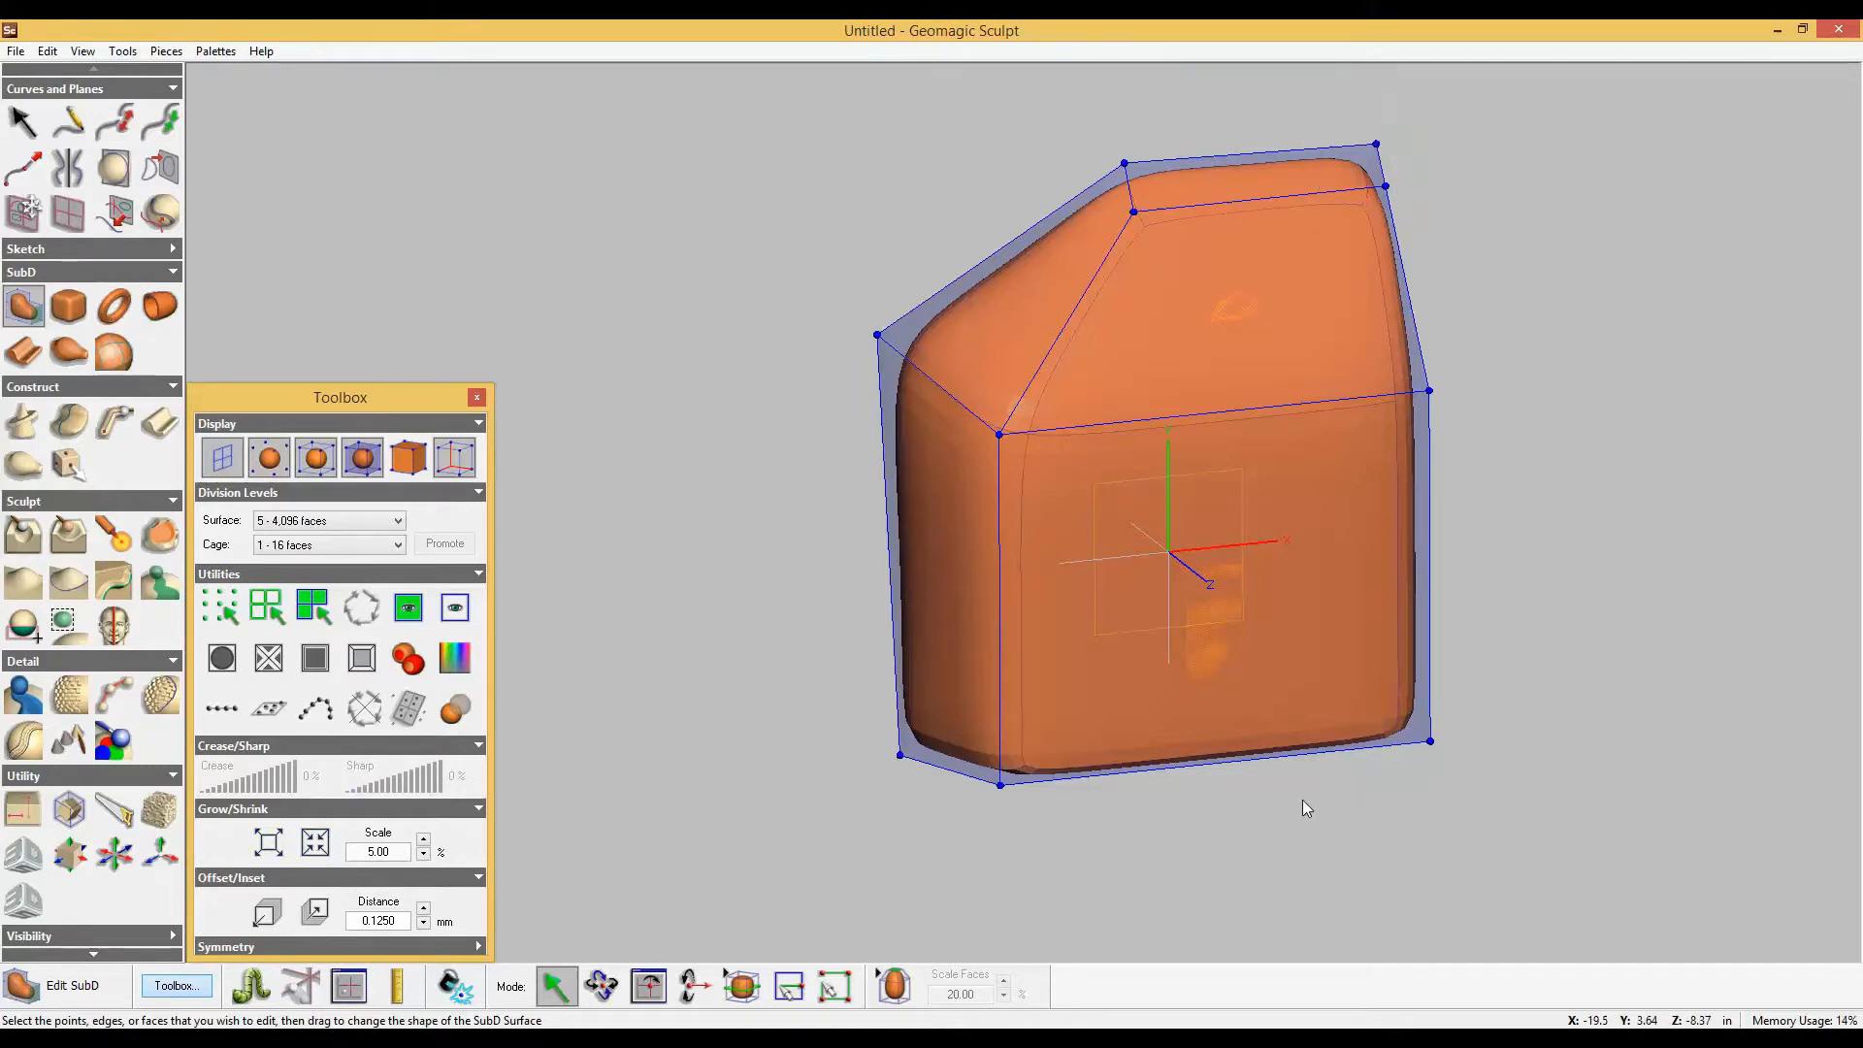
# Select both bottom faces of the body and add a face loop within them.
pyautogui.moveTo(1307, 823)
pyautogui.mouseDown(button='right')
pyautogui.moveTo(1315, 680)
pyautogui.moveTo(1308, 777)
pyautogui.mouseUp(button='right')
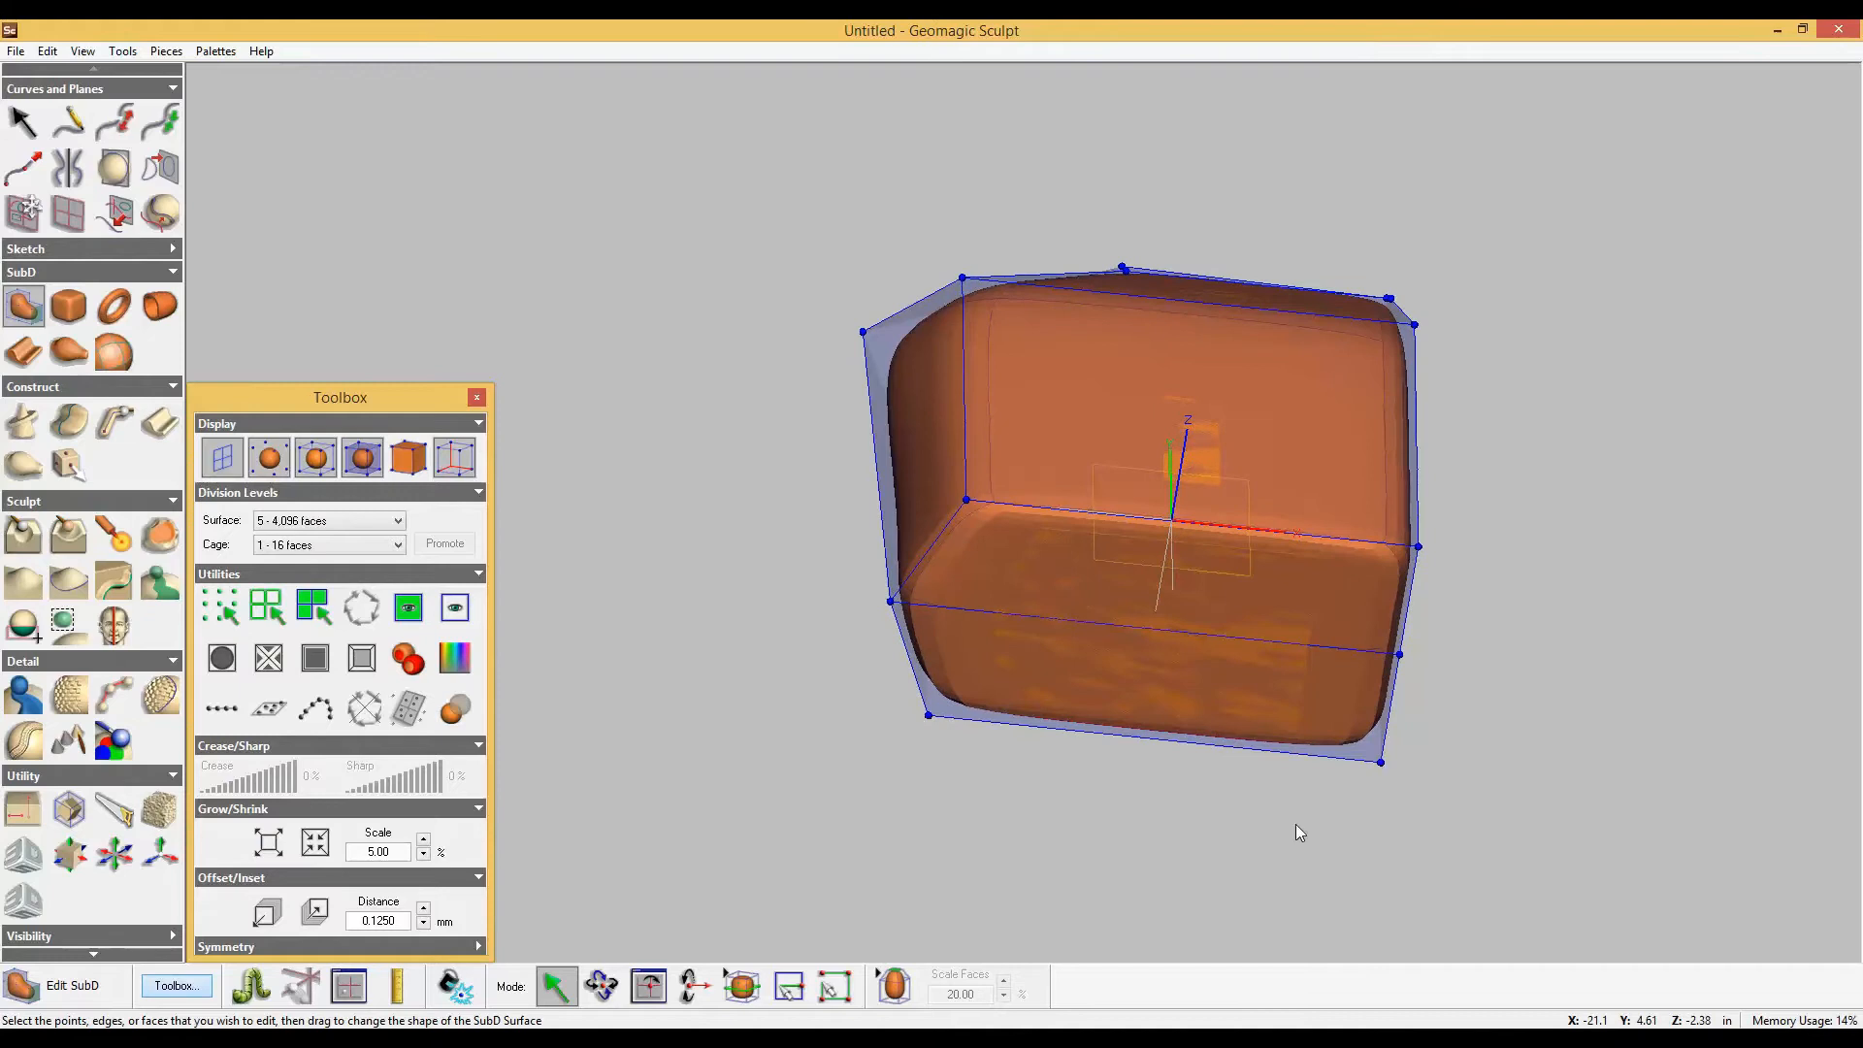
pyautogui.click(1224, 632)
pyautogui.keyDown('shift'); pyautogui.click(1203, 661); pyautogui.keyUp('shift')
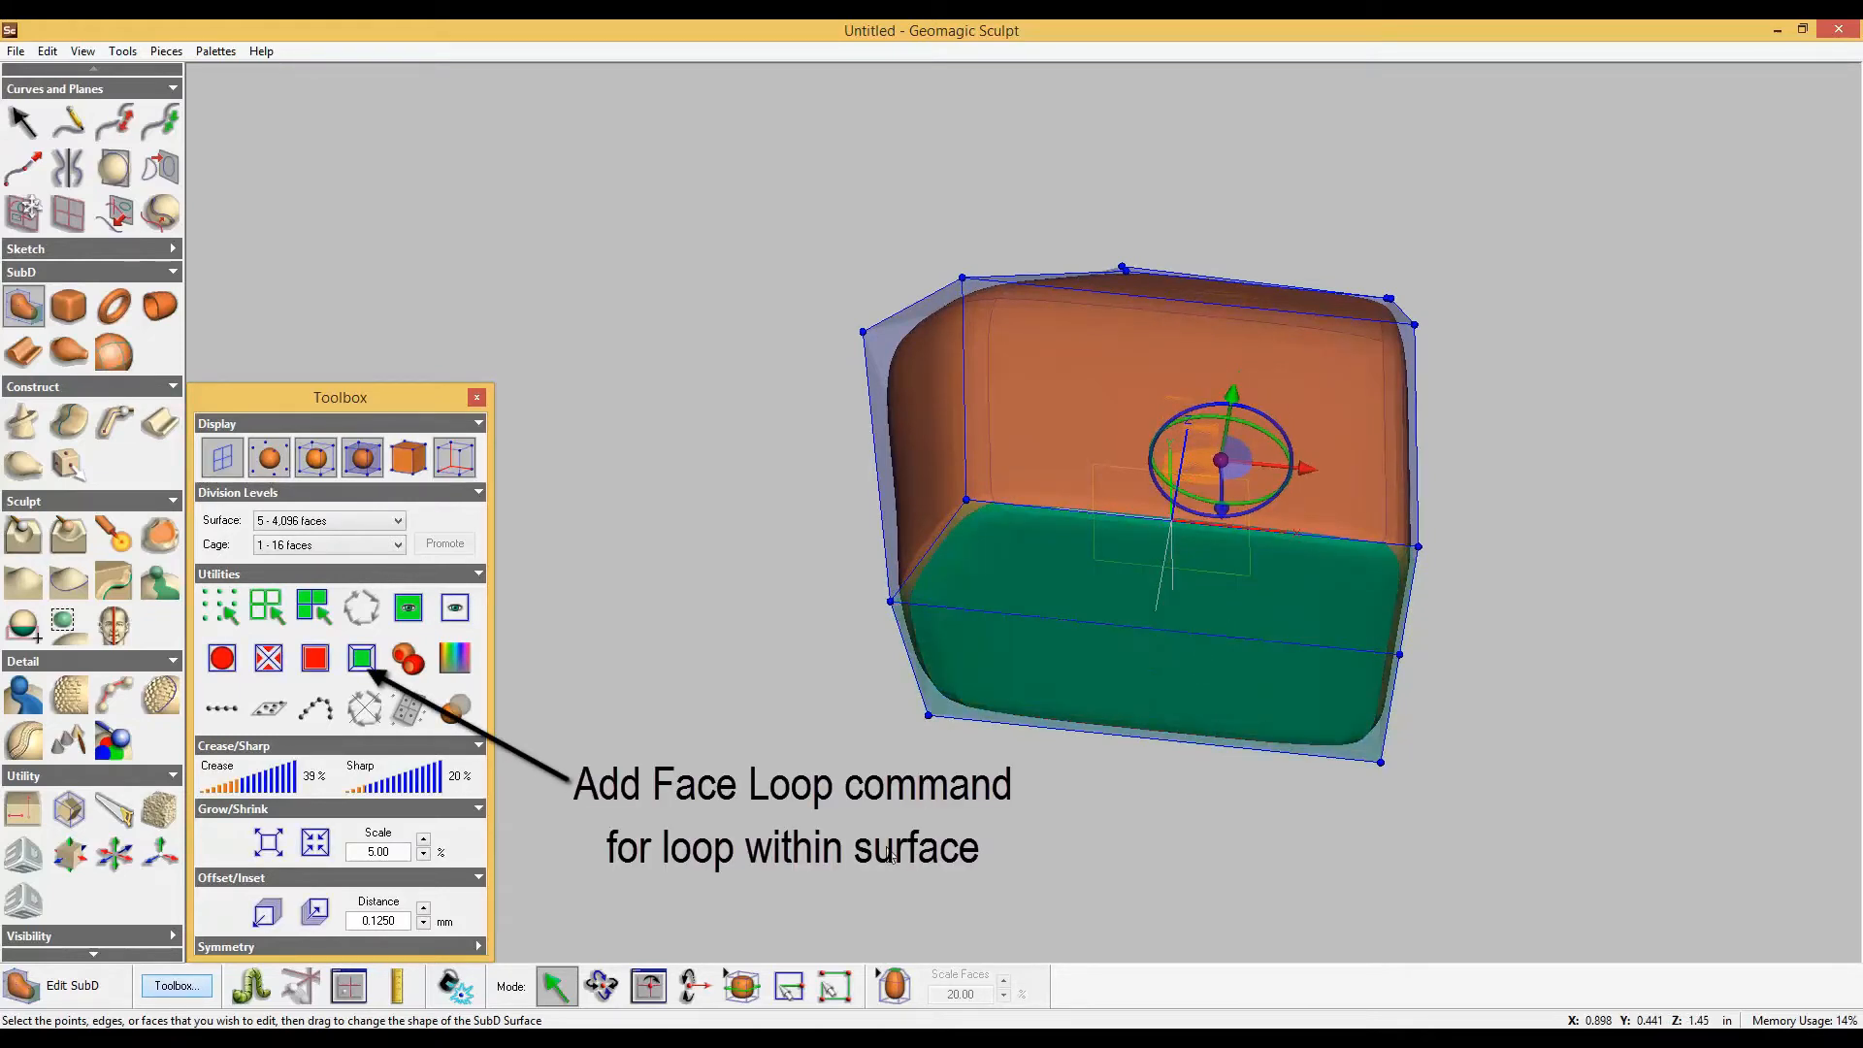
pyautogui.click(374, 654)
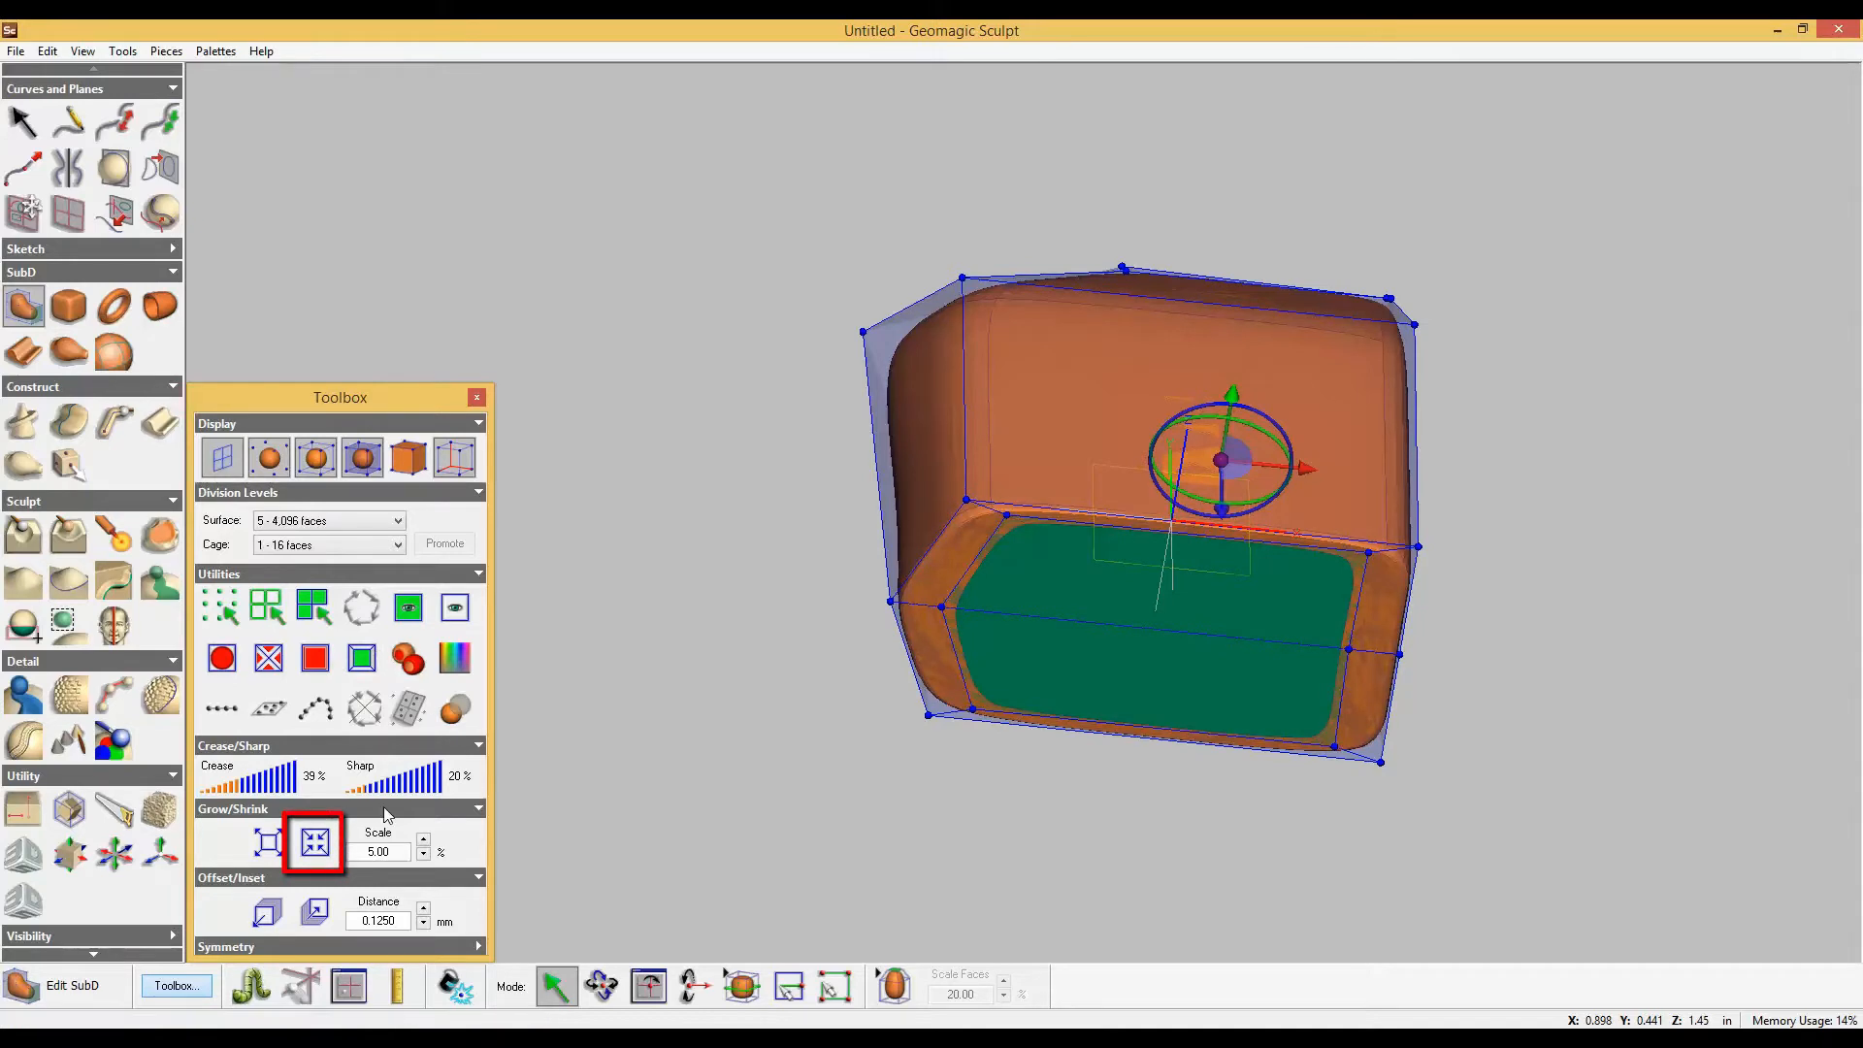
# Shrink the inner bottom faces four times at 5% scale and inset them with a 0.1250 mm distance.
pyautogui.click(316, 843)
pyautogui.click(315, 844)
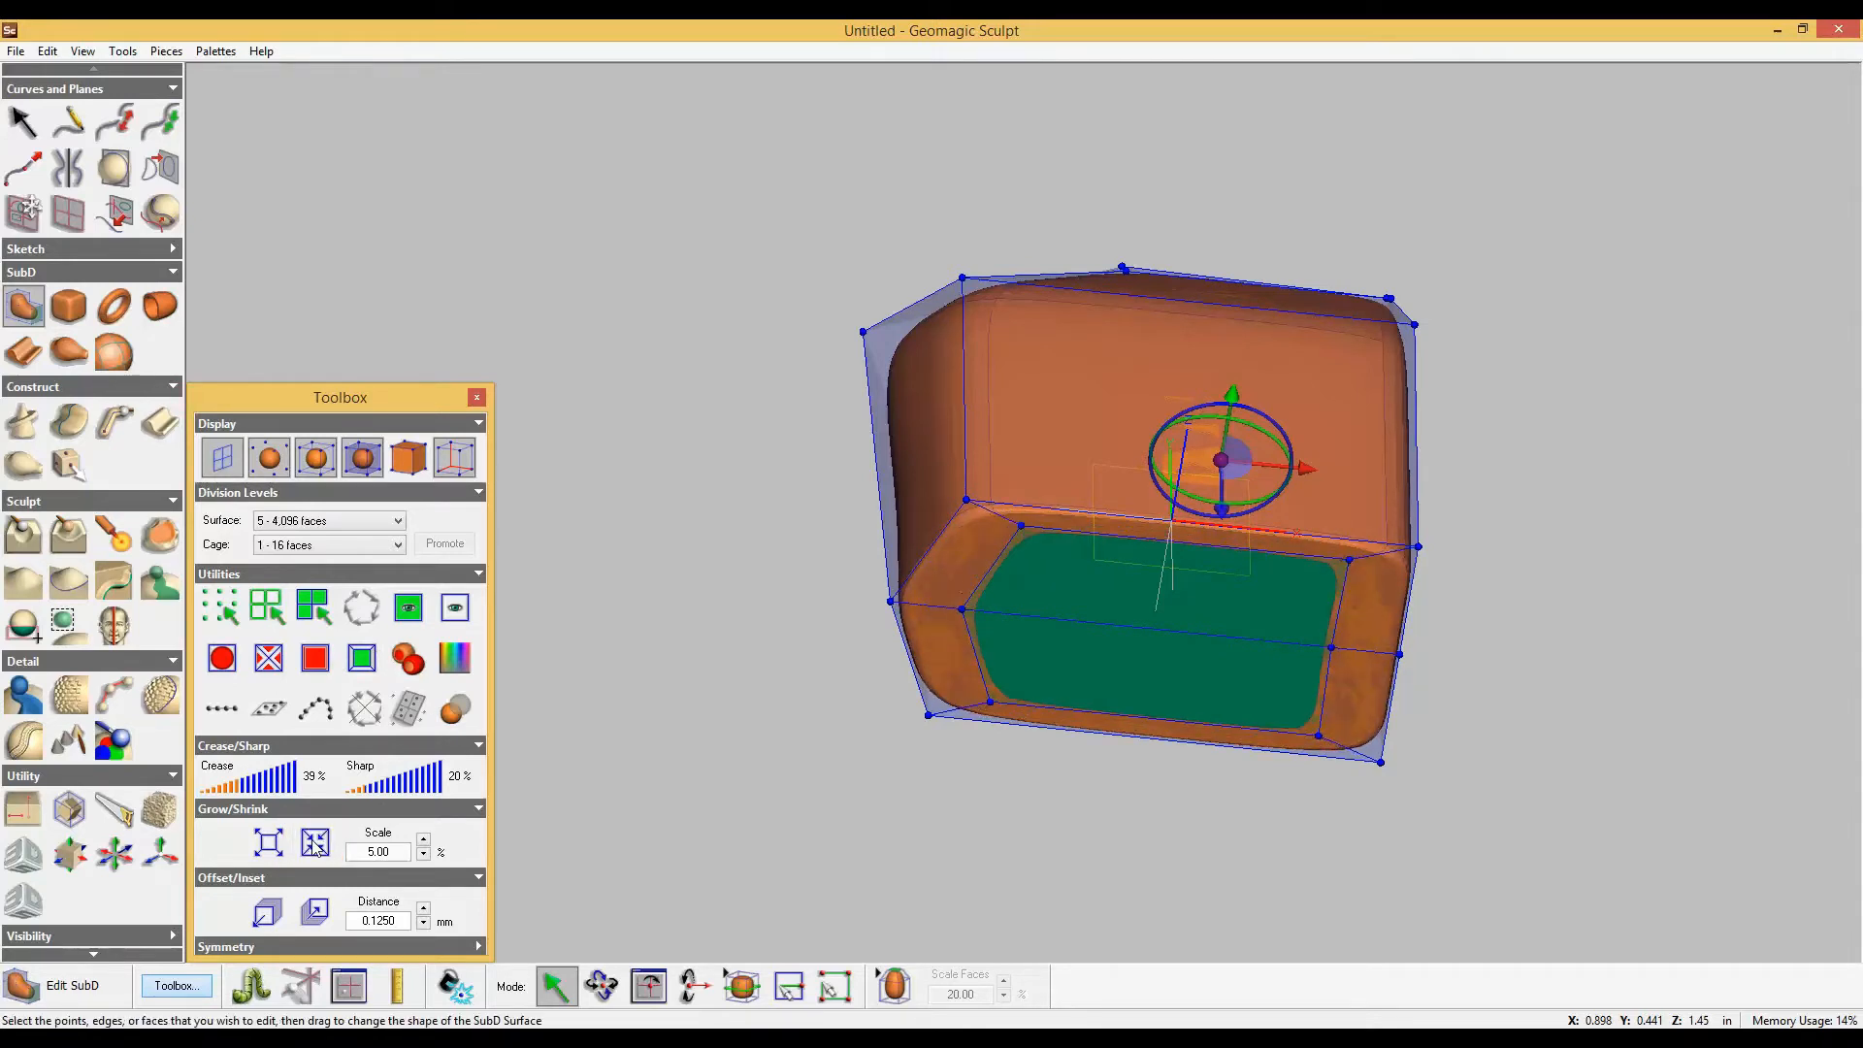
pyautogui.click(315, 844)
pyautogui.click(315, 844)
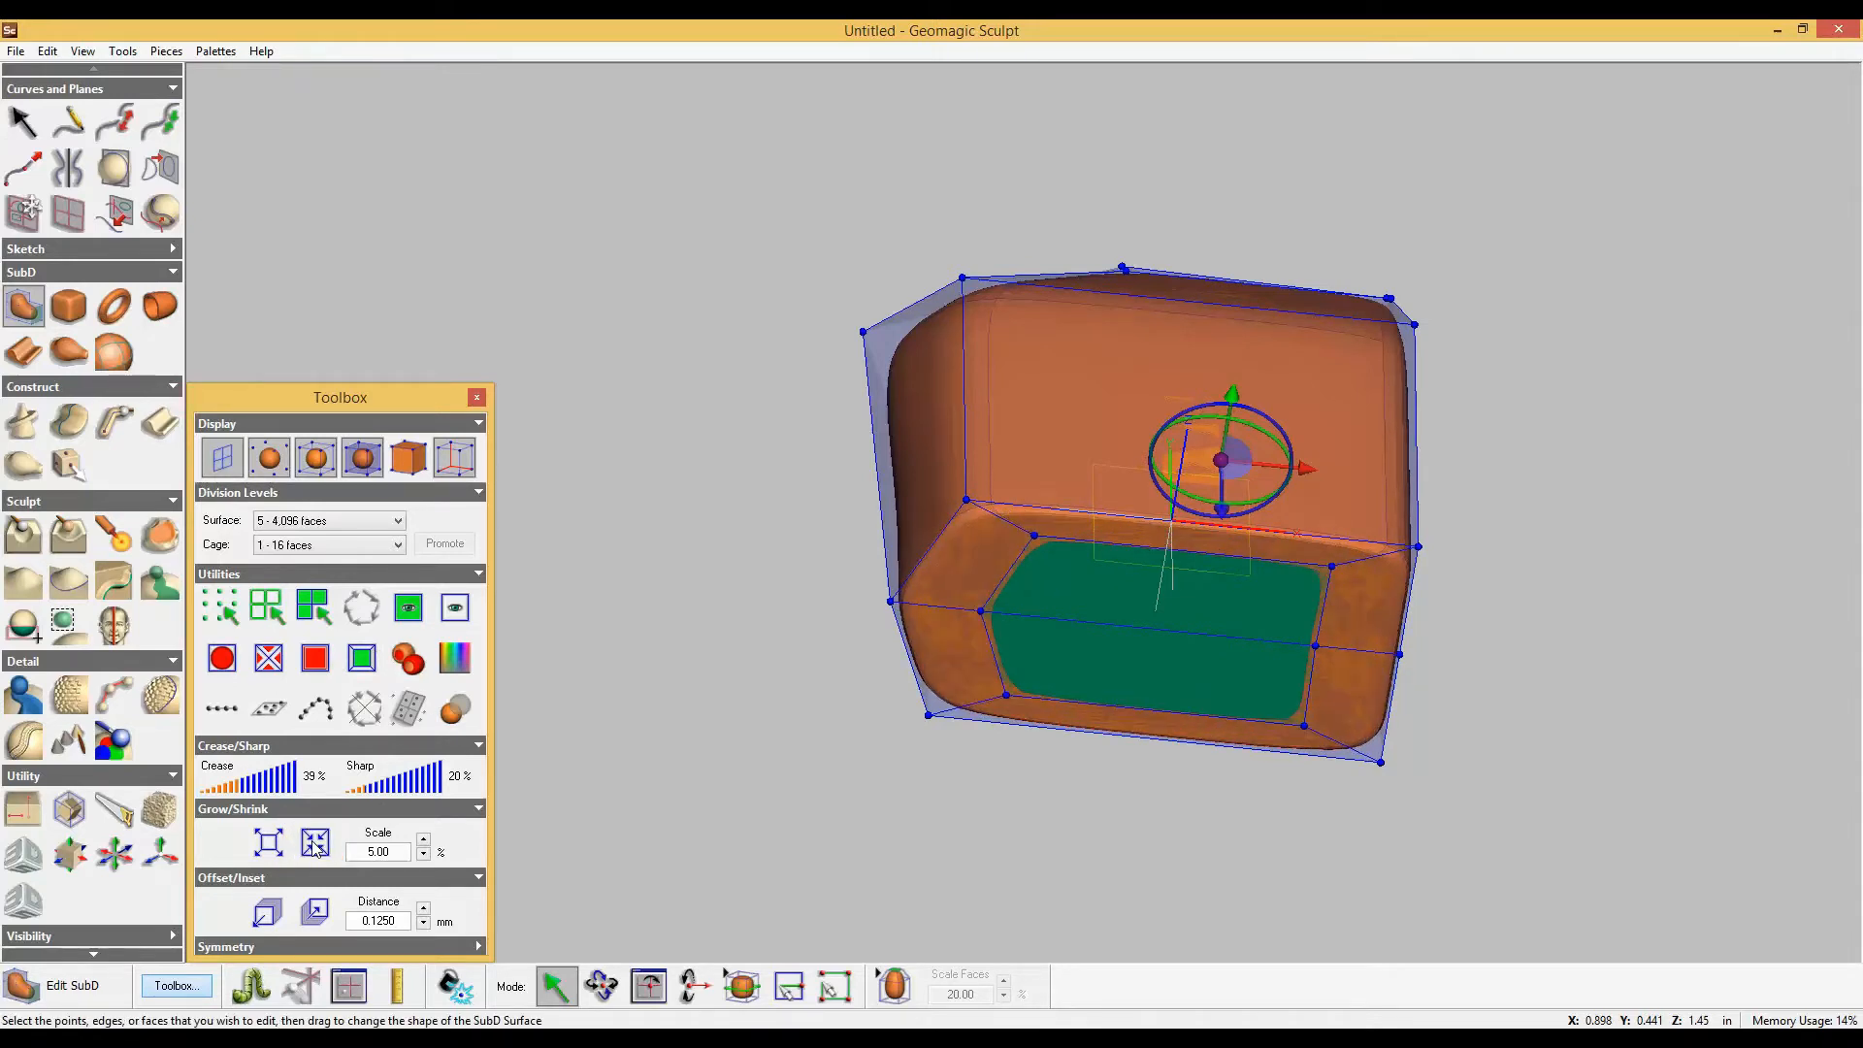
pyautogui.click(315, 912)
pyautogui.click(315, 912)
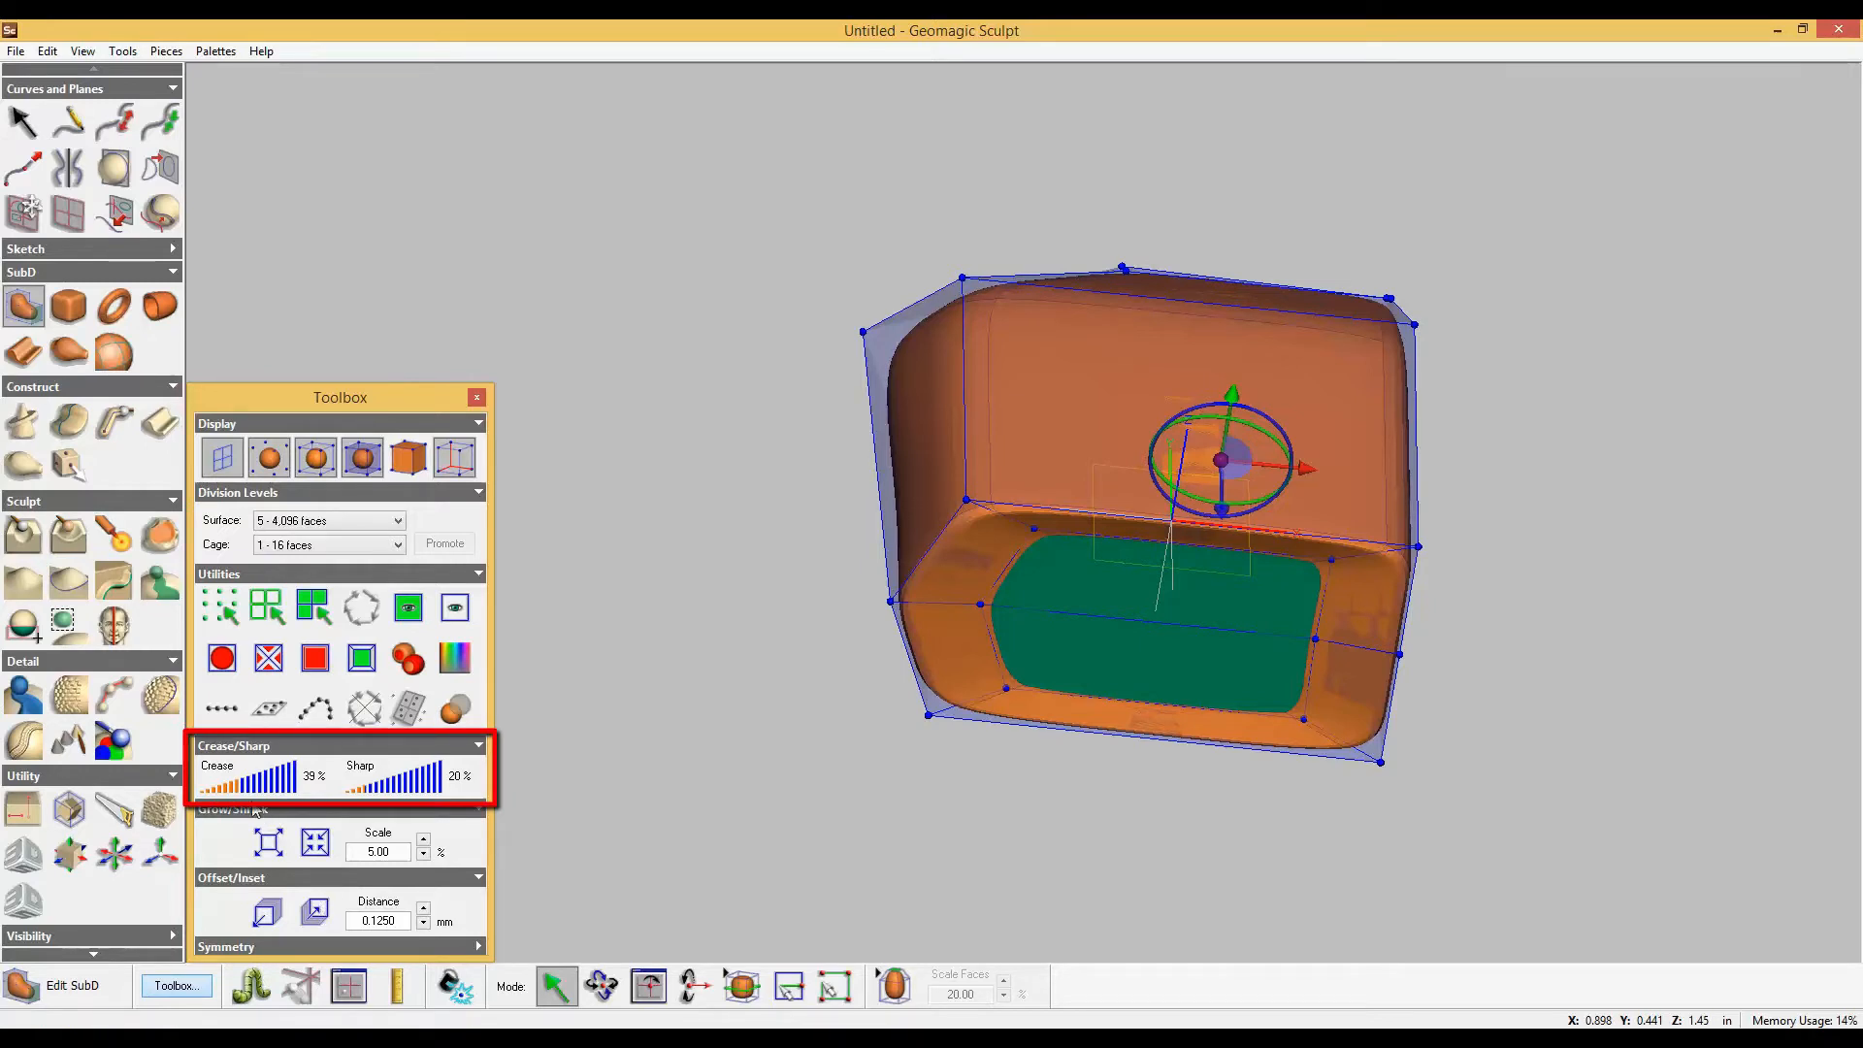
# Set both the crease and the sharpness of the inset bottom faces to 0%.
pyautogui.click(200, 796)
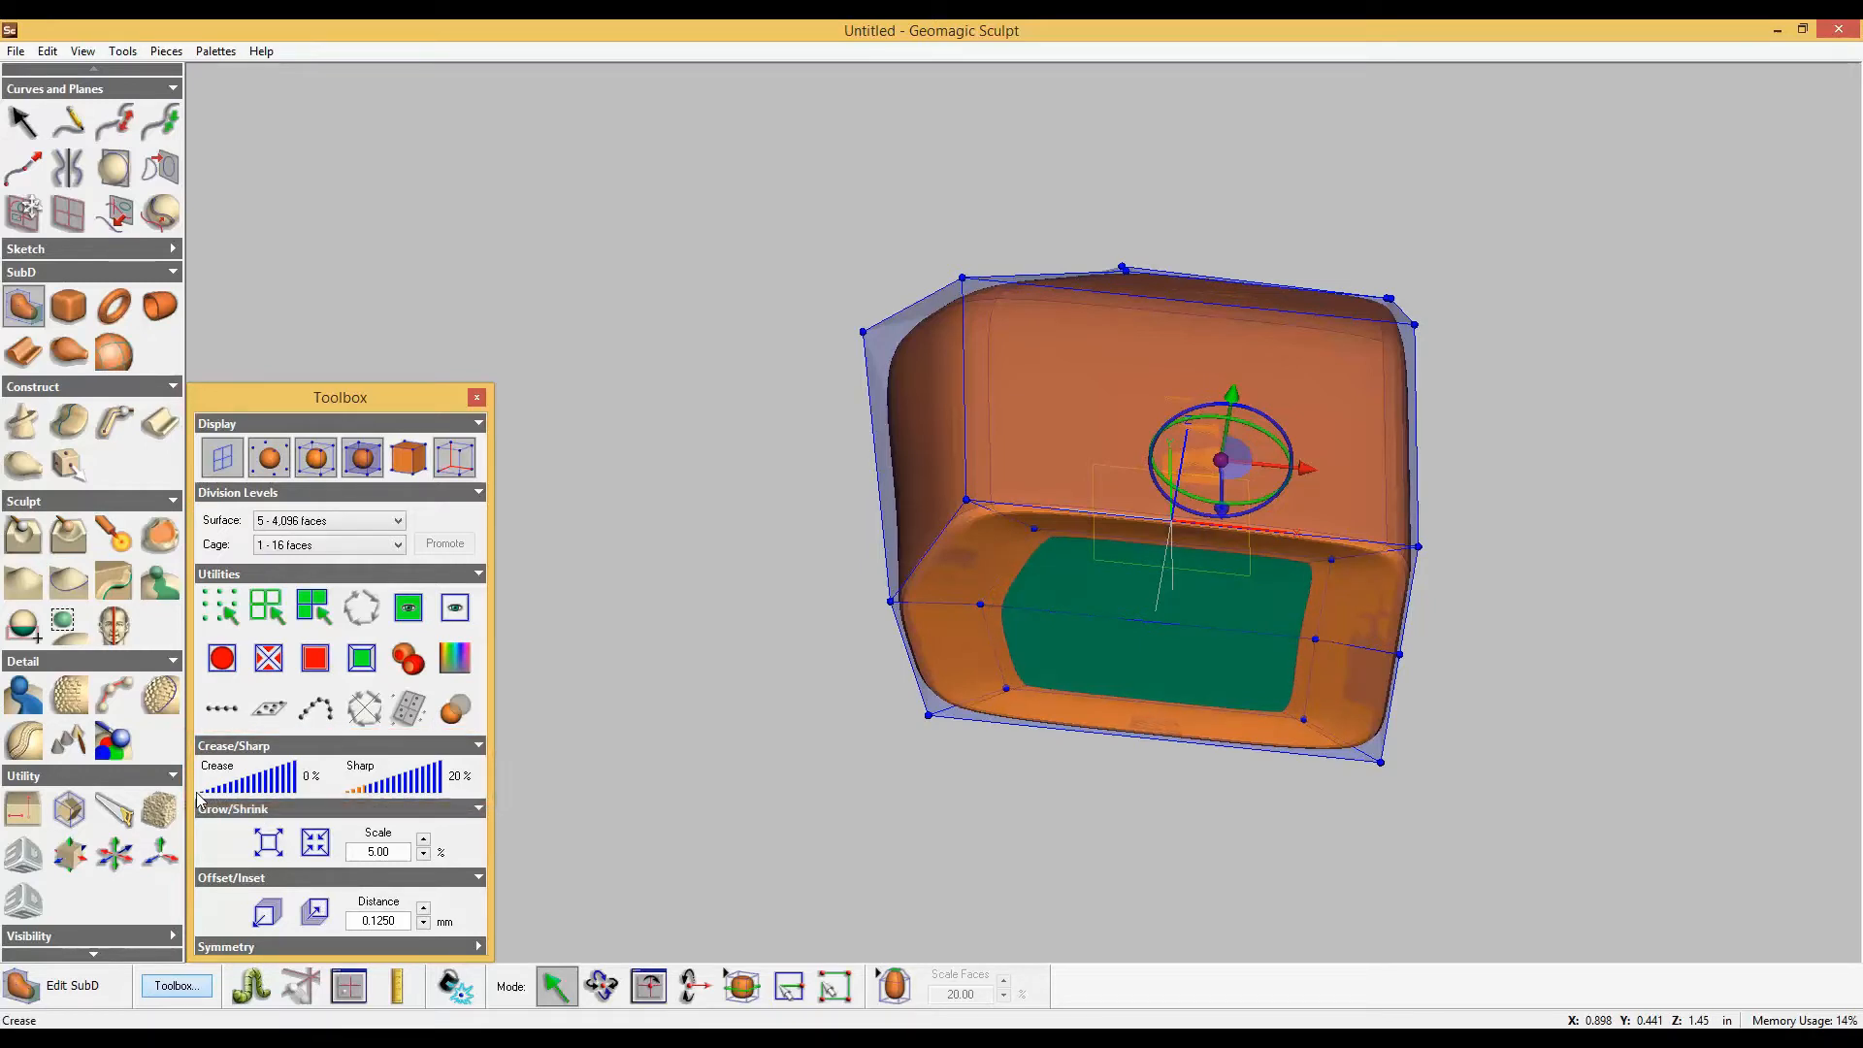
pyautogui.click(353, 796)
pyautogui.click(351, 792)
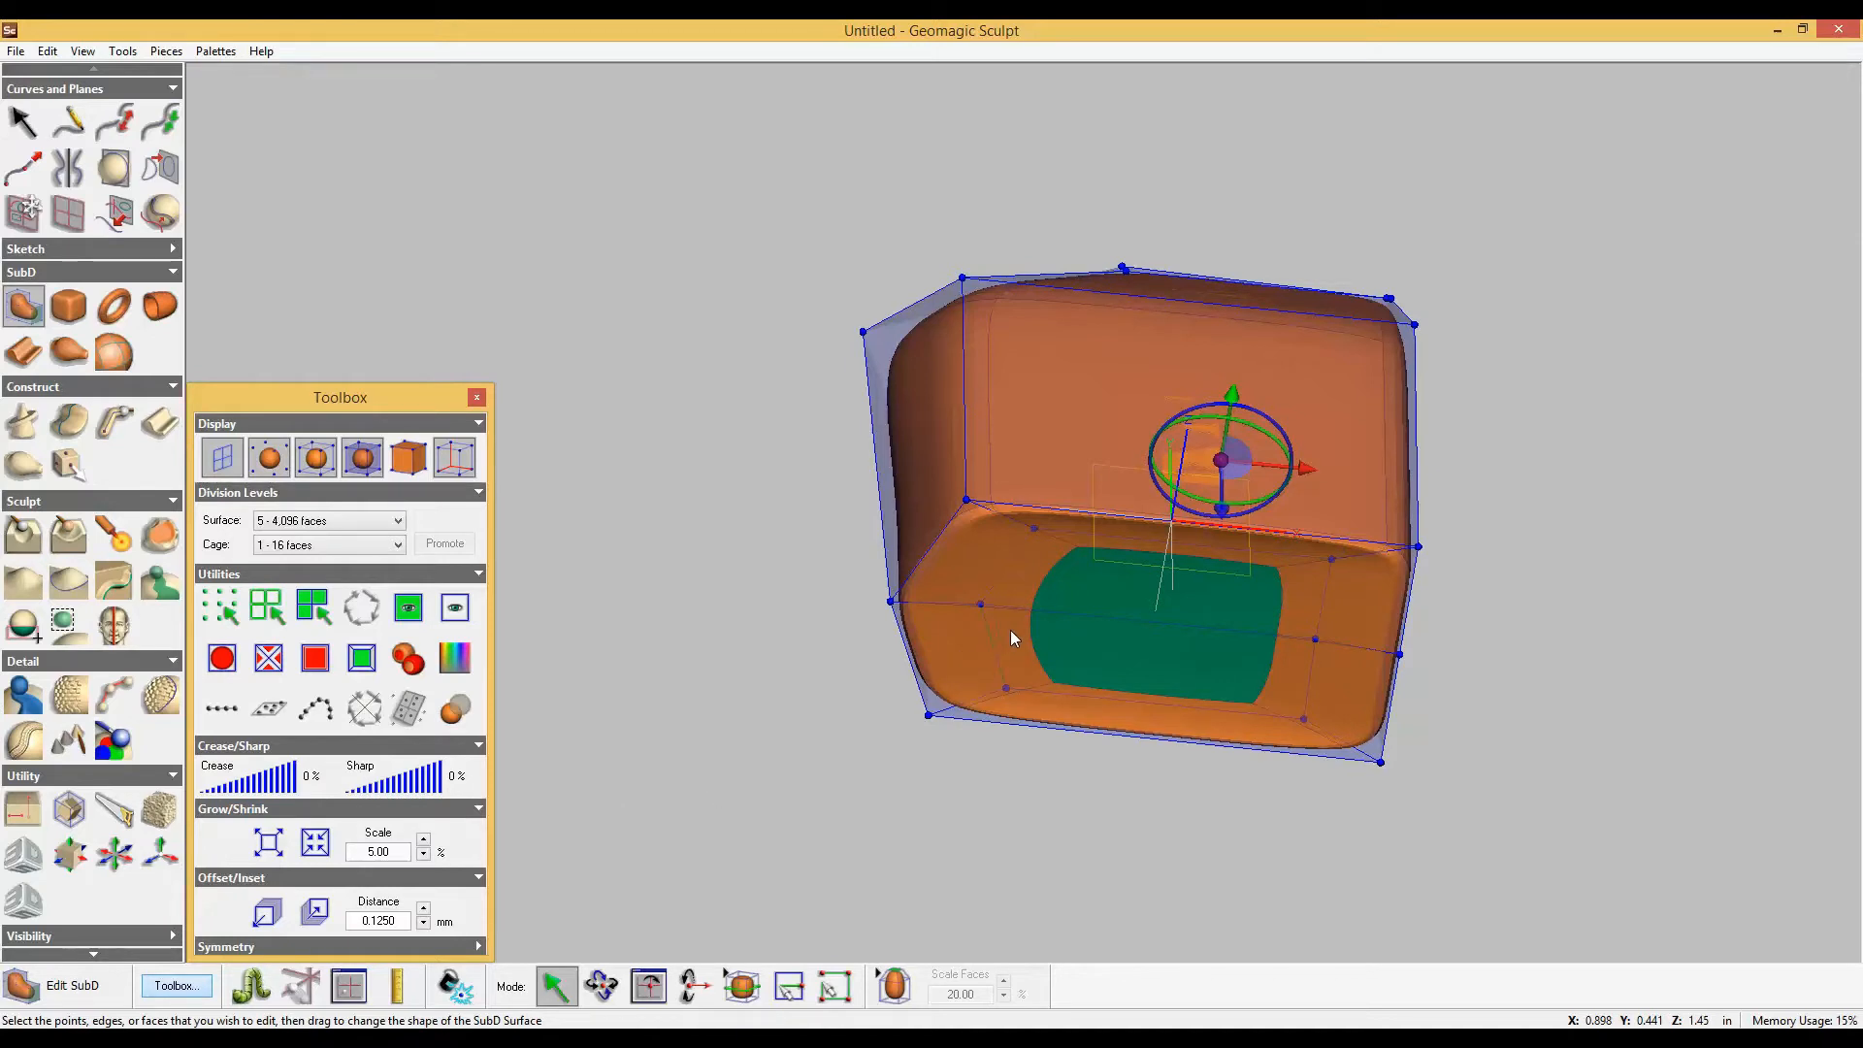
# Undo the crease, sharpness, inset and shrink changes on the bottom faces, back to the newly added face loop.
pyautogui.hotkey('ctrl', 'z')
pyautogui.hotkey('ctrl', 'z')
pyautogui.hotkey('ctrl', 'z')
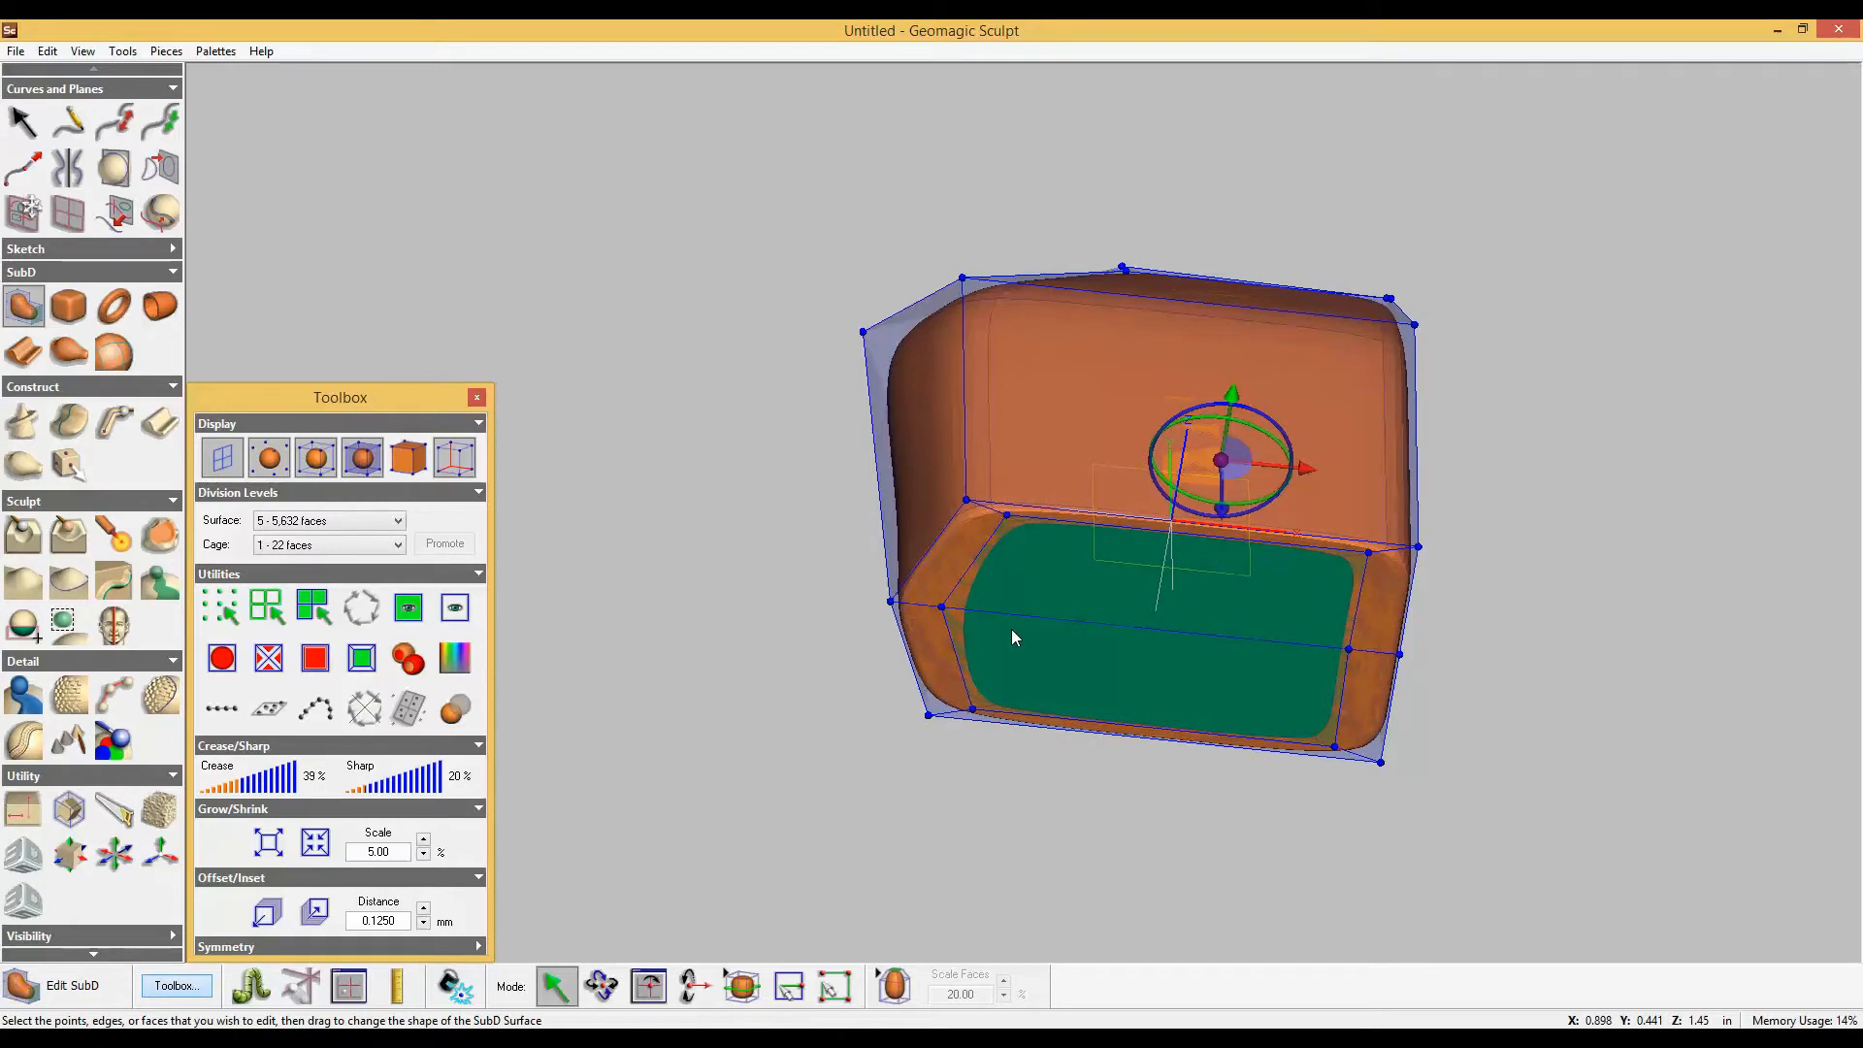
# Add a second face loop inside the first one on the bottom and shrink the inner faces three times at 5% scale.
pyautogui.hotkey('ctrl', 'y')
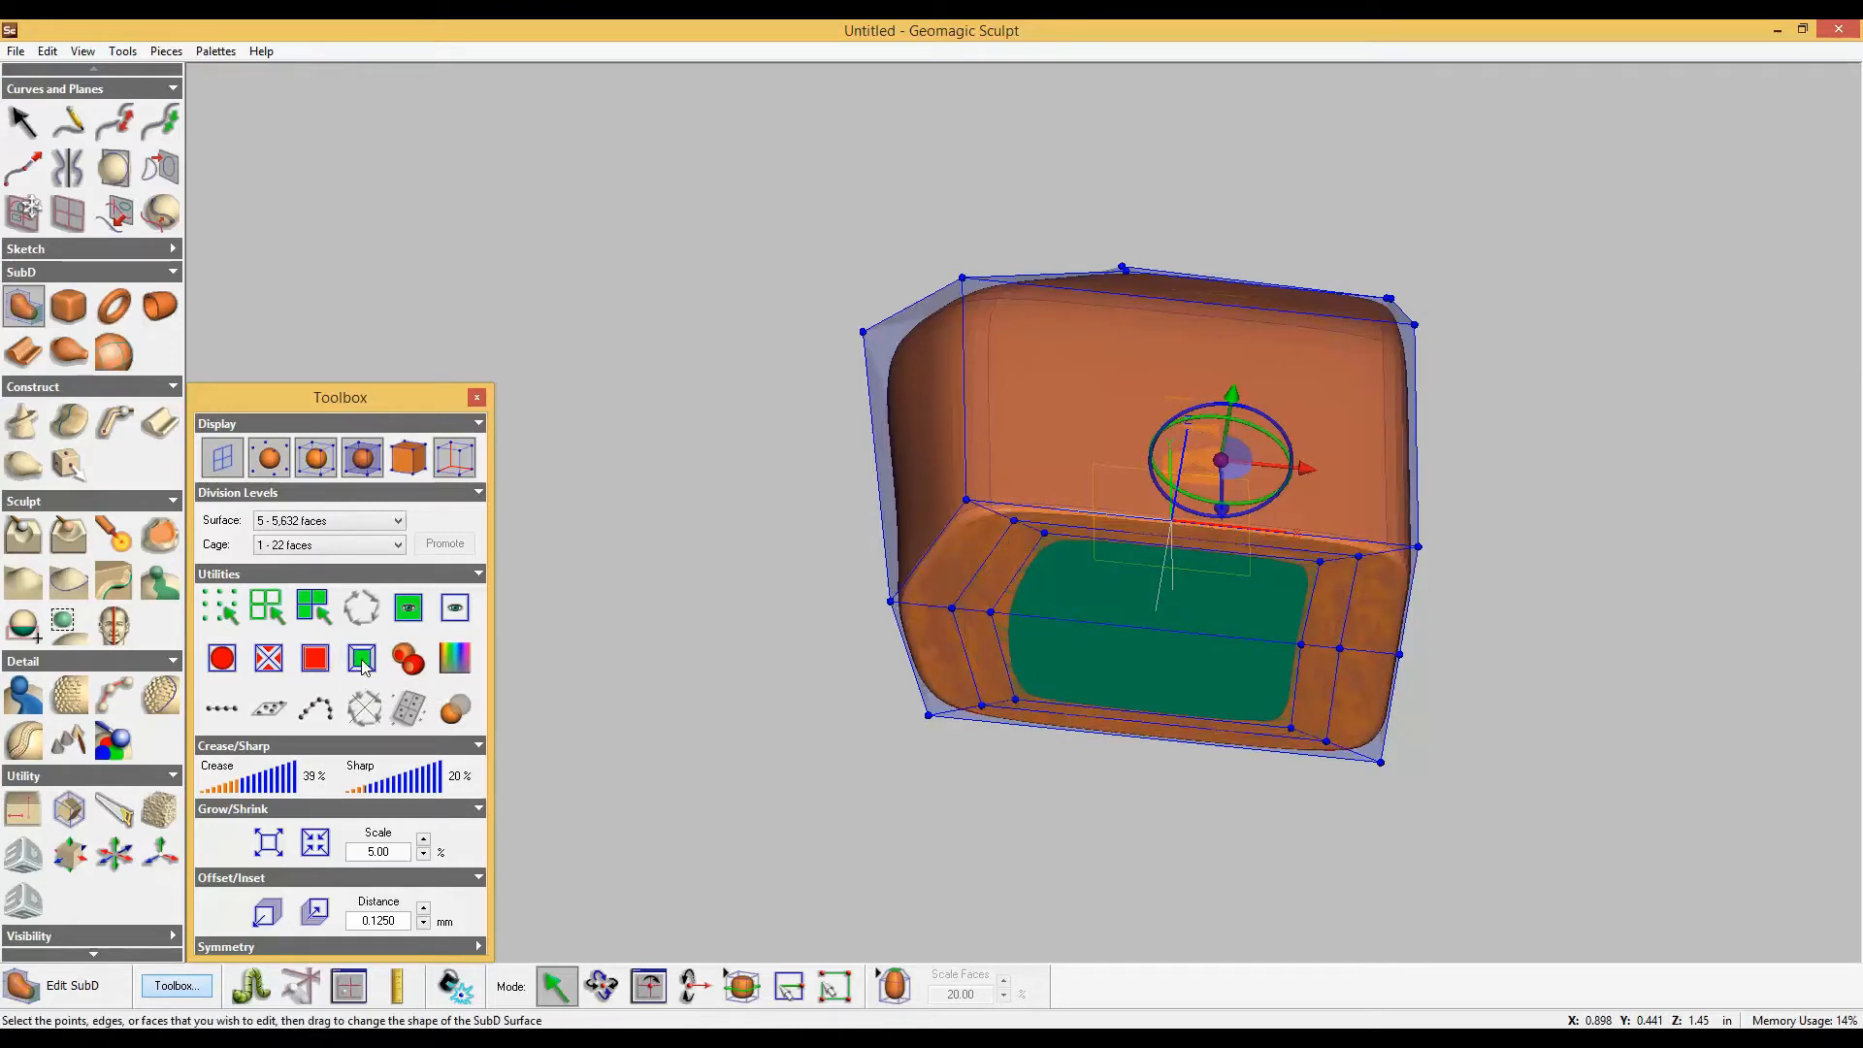
pyautogui.click(316, 842)
pyautogui.click(317, 844)
pyautogui.click(317, 844)
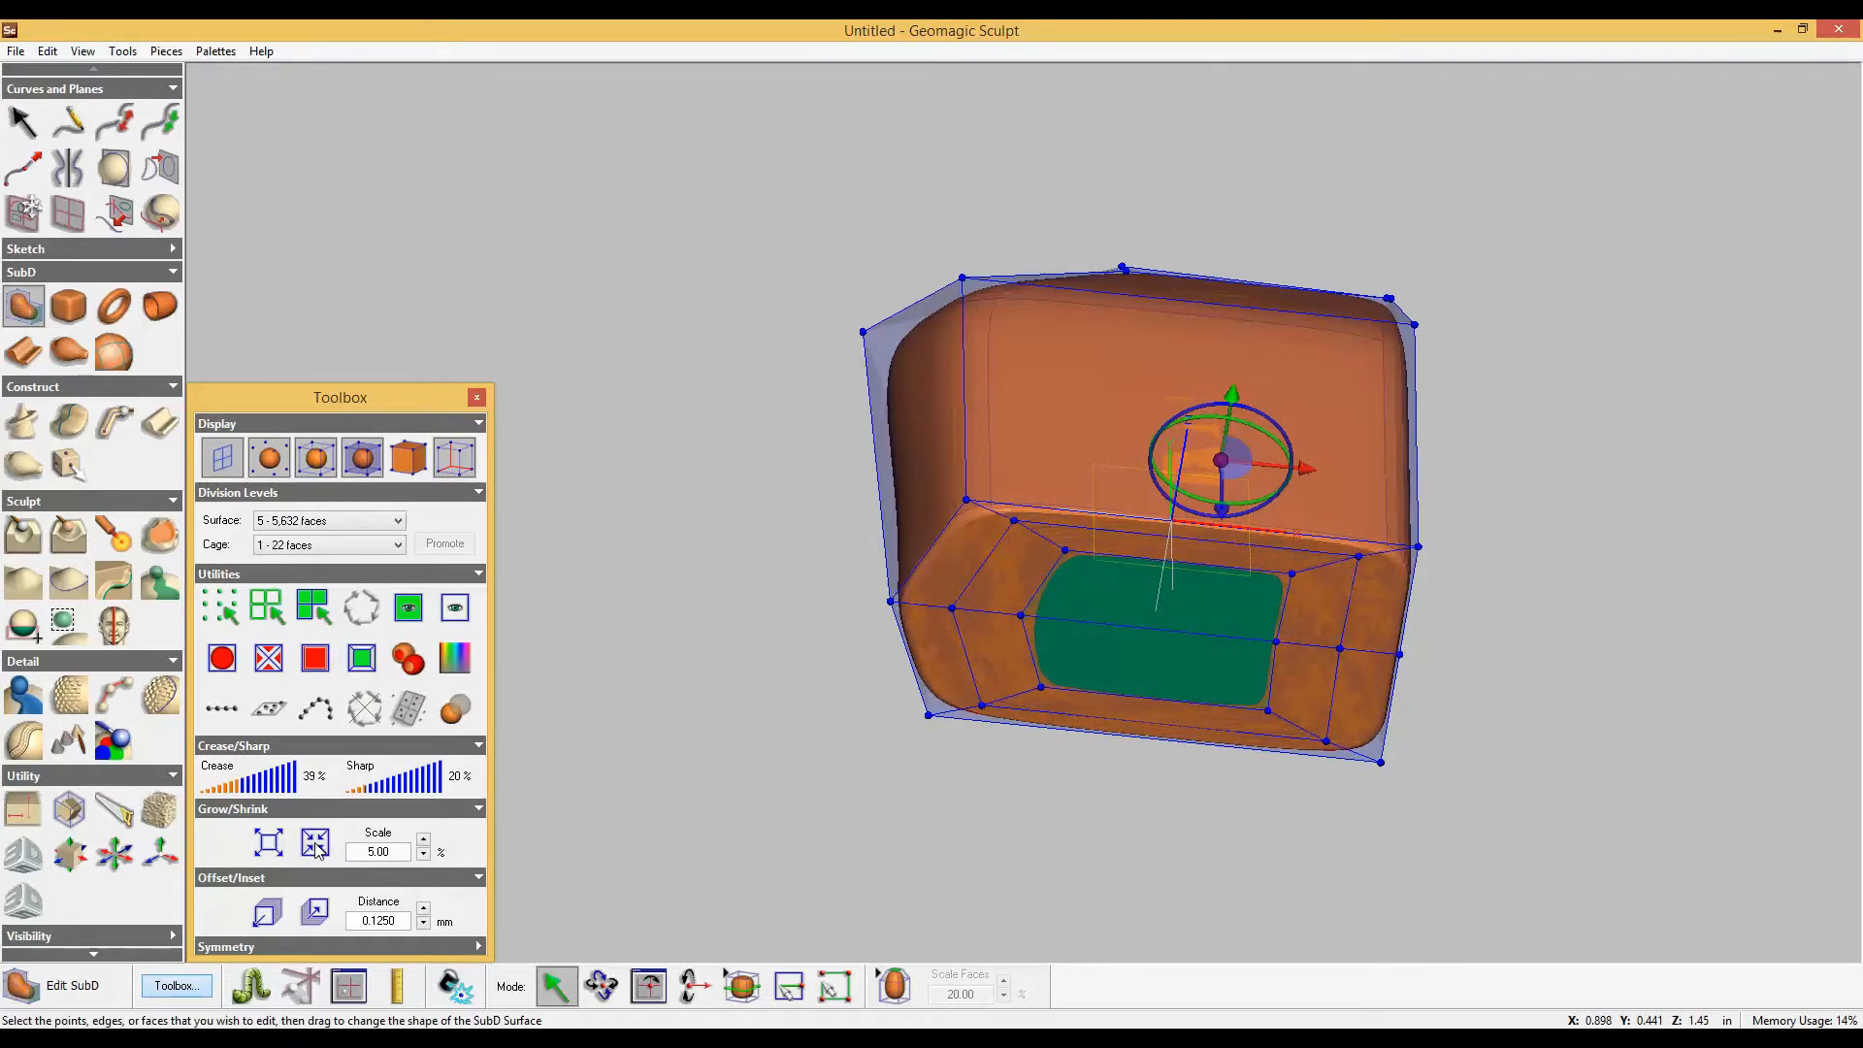
# Inset the inner bottom faces with a 0.1250 mm distance, setting their crease to 0% and adjusting their sharpness.
pyautogui.click(317, 912)
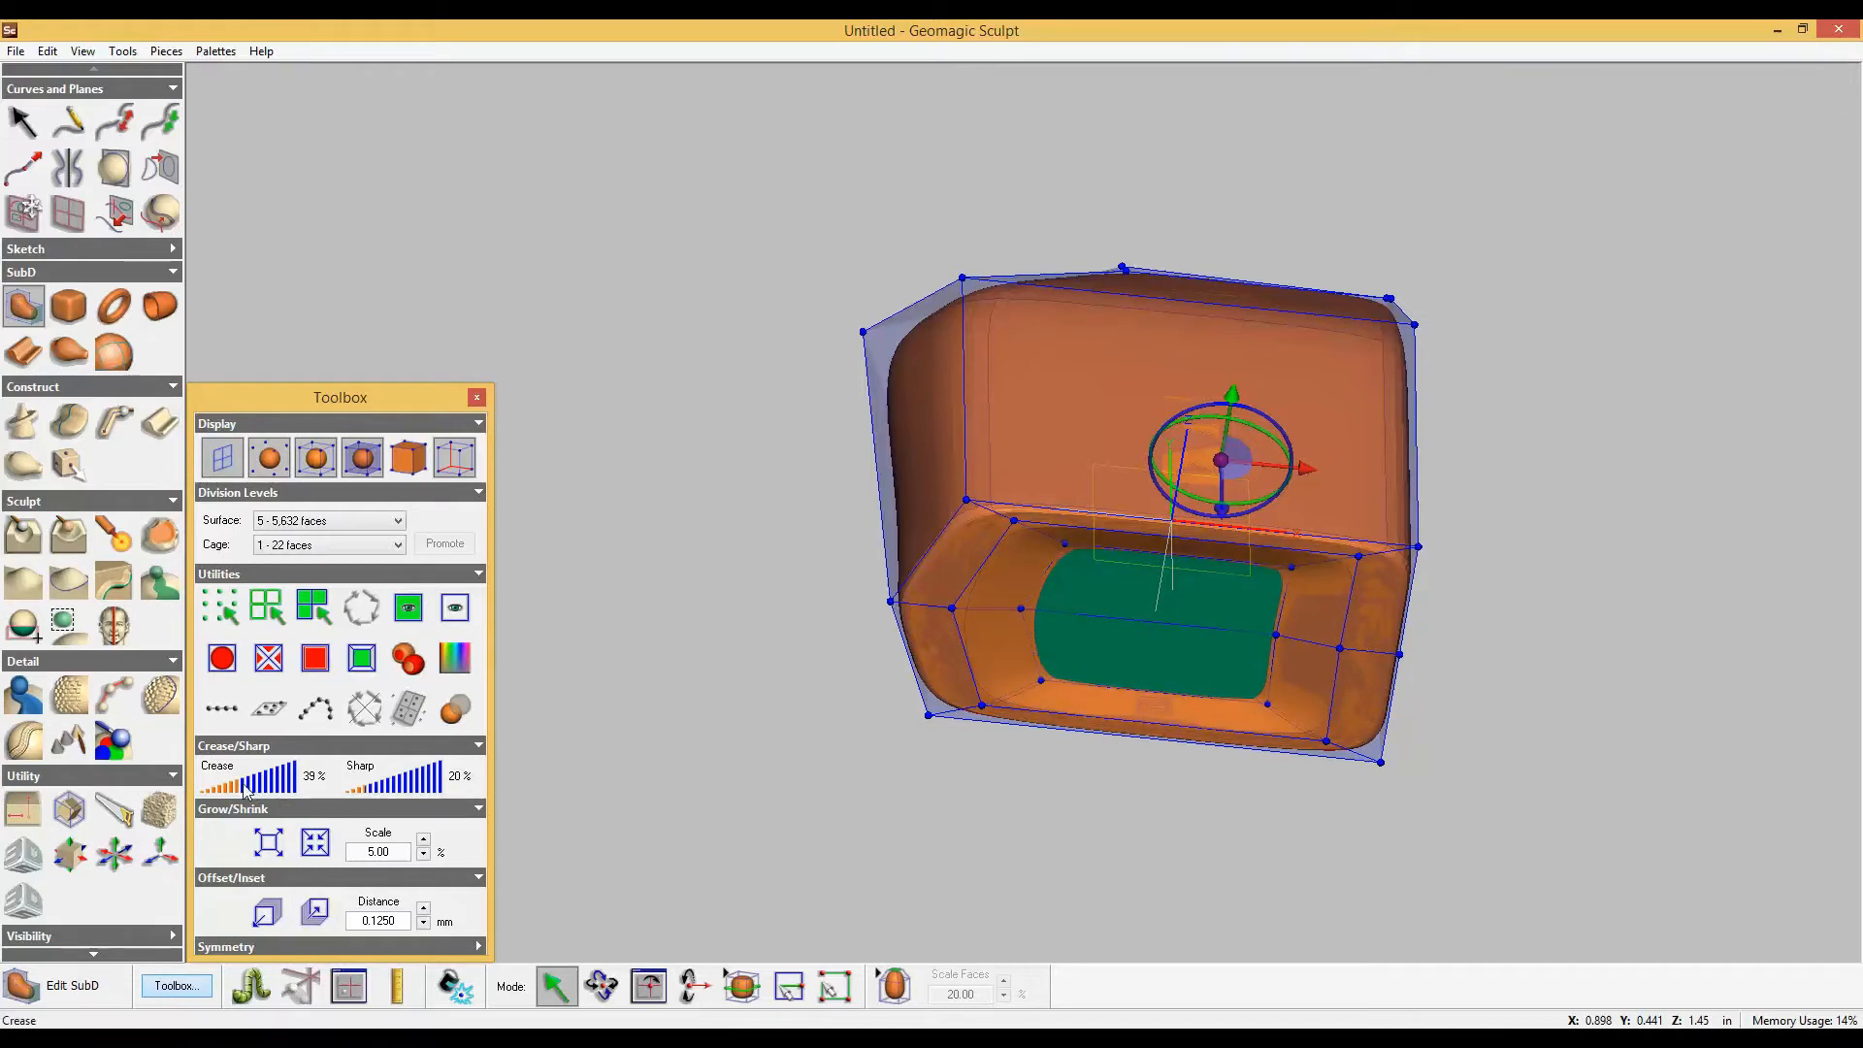
pyautogui.moveTo(250, 791); pyautogui.dragTo(188, 800)
pyautogui.click(349, 788)
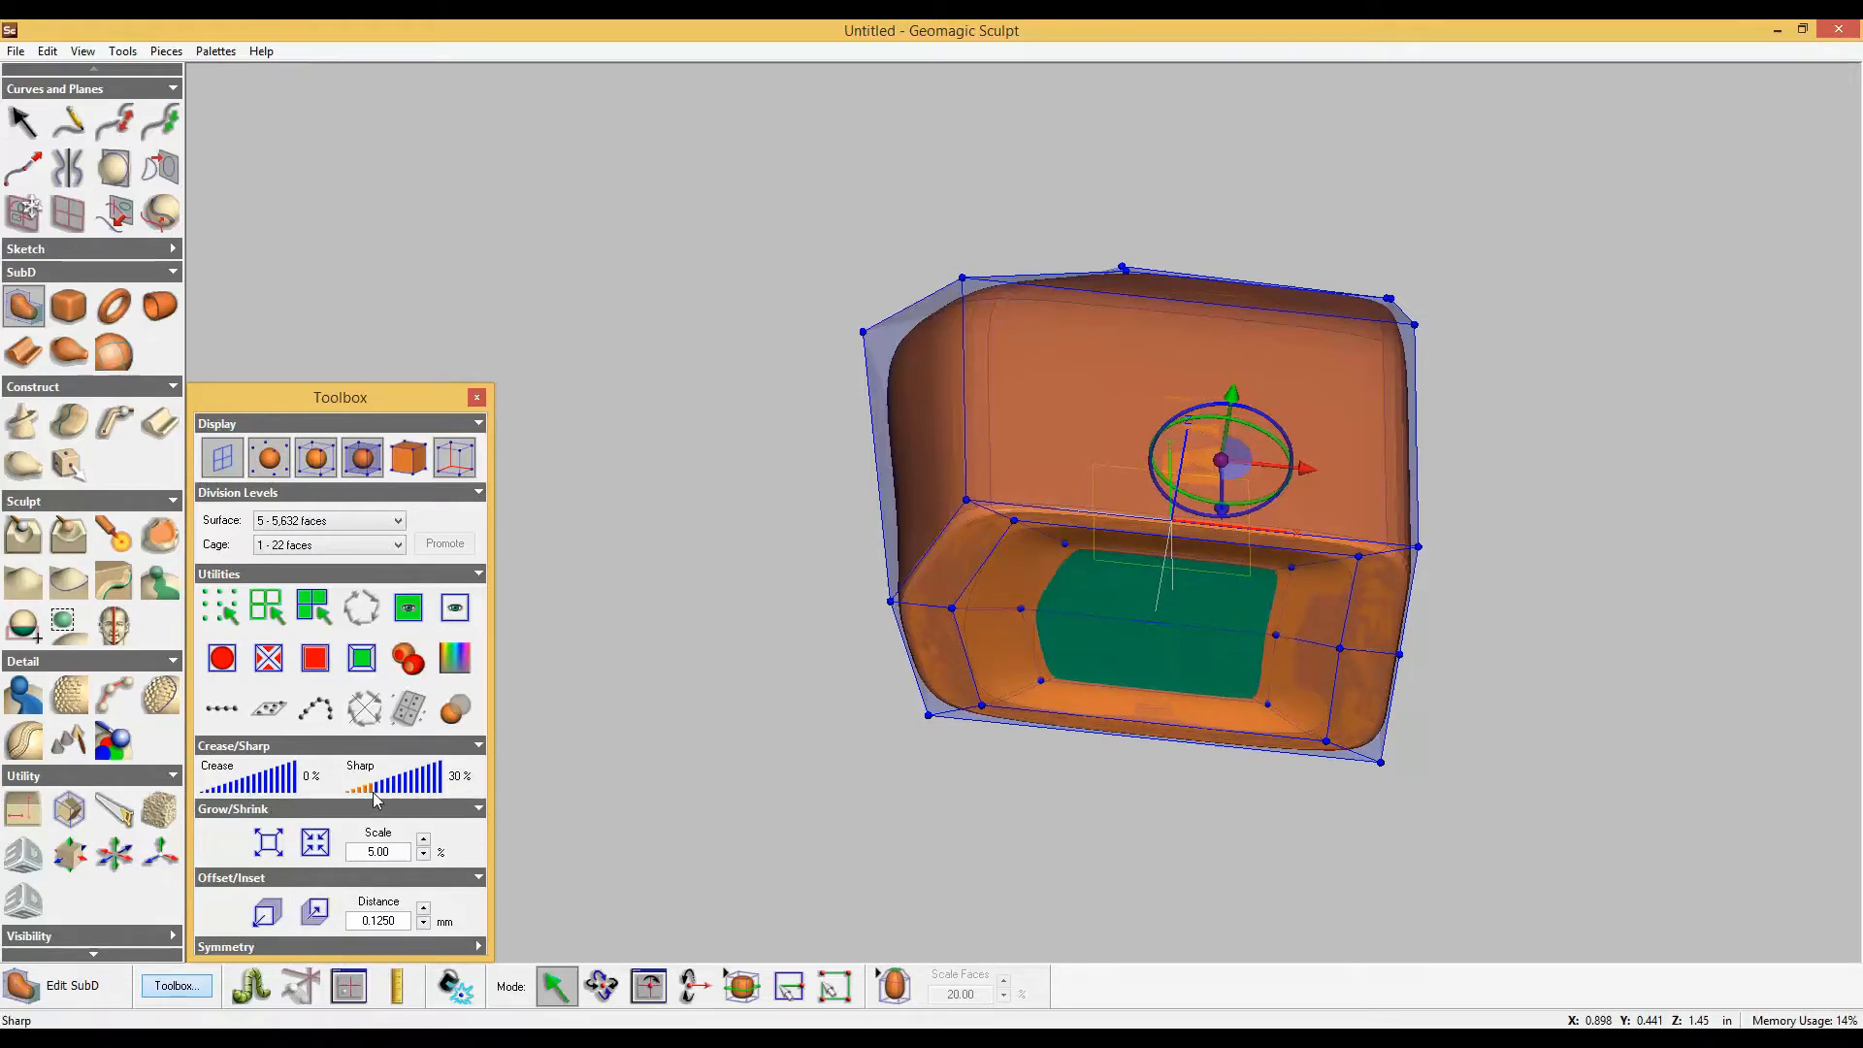
# Move the +X side's bottom middle point outward to about X 5.63 in, pull its upper middle point outward too, and clear the selection.
pyautogui.click(1407, 670)
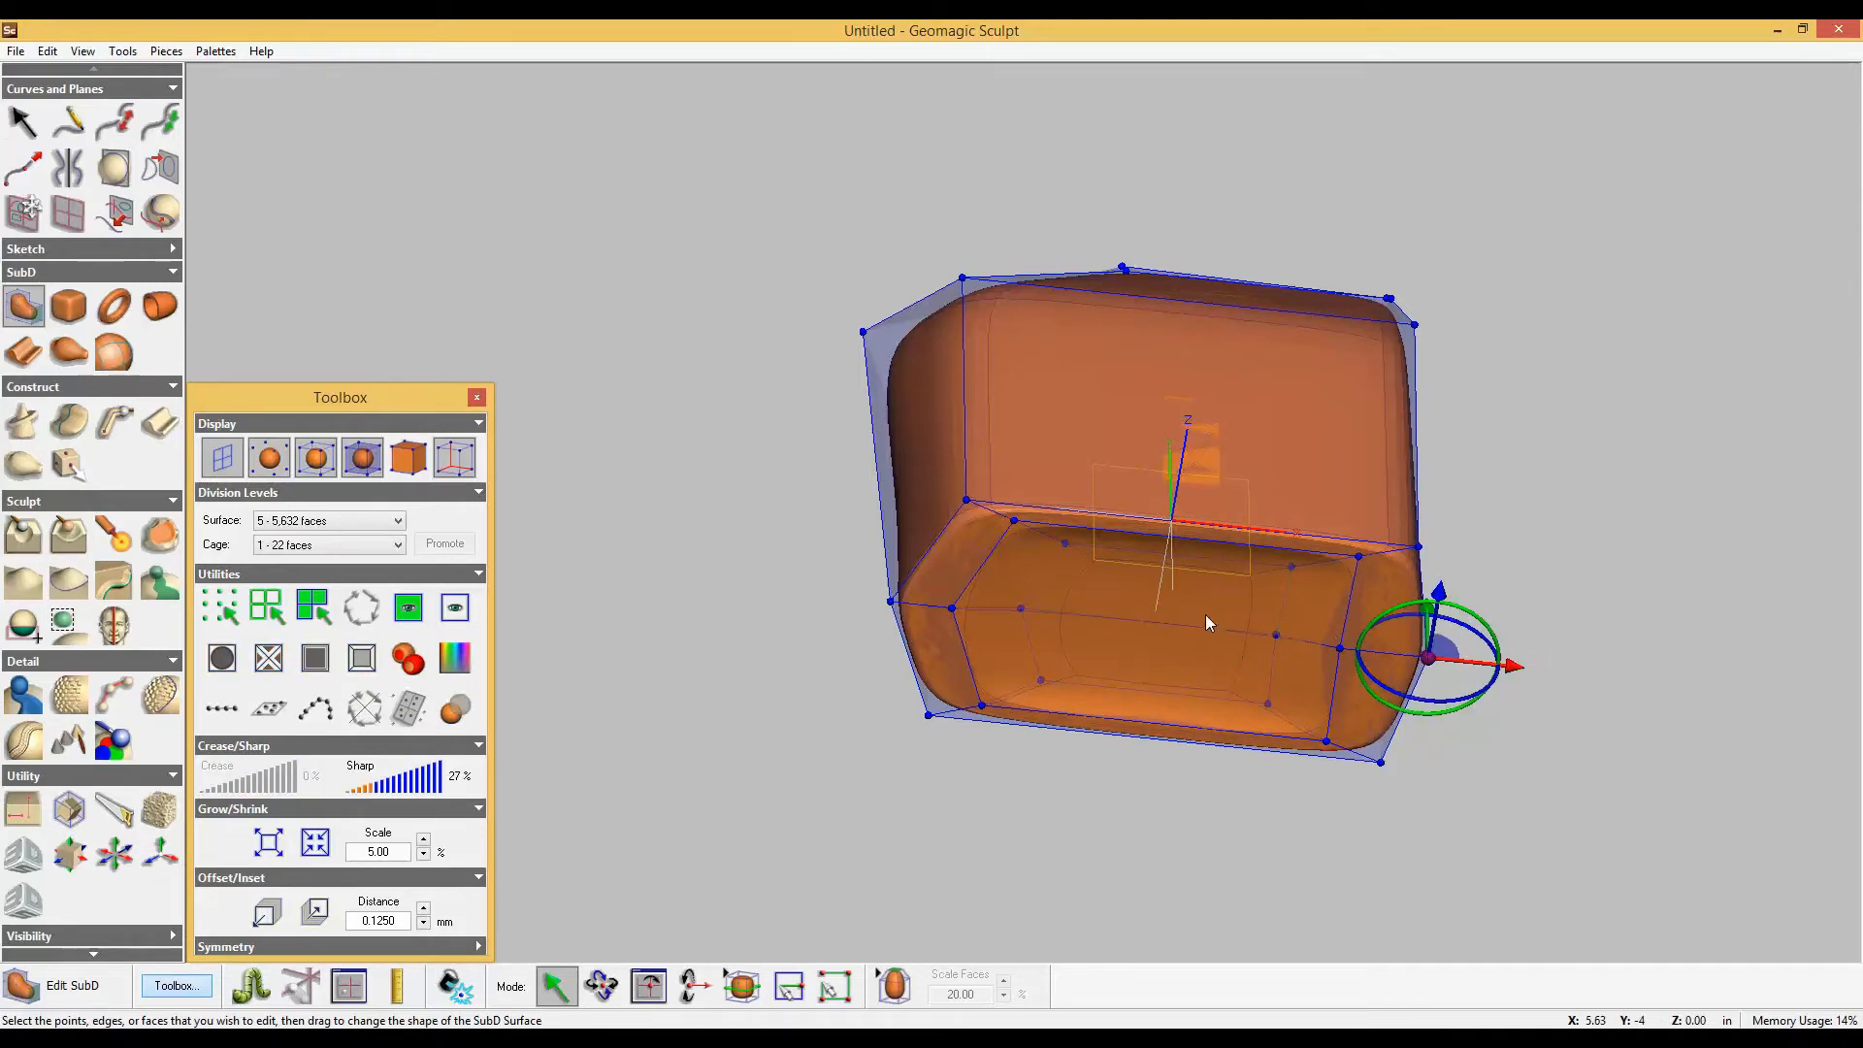
pyautogui.moveTo(1203, 525); pyautogui.dragTo(1249, 534, button='middle')
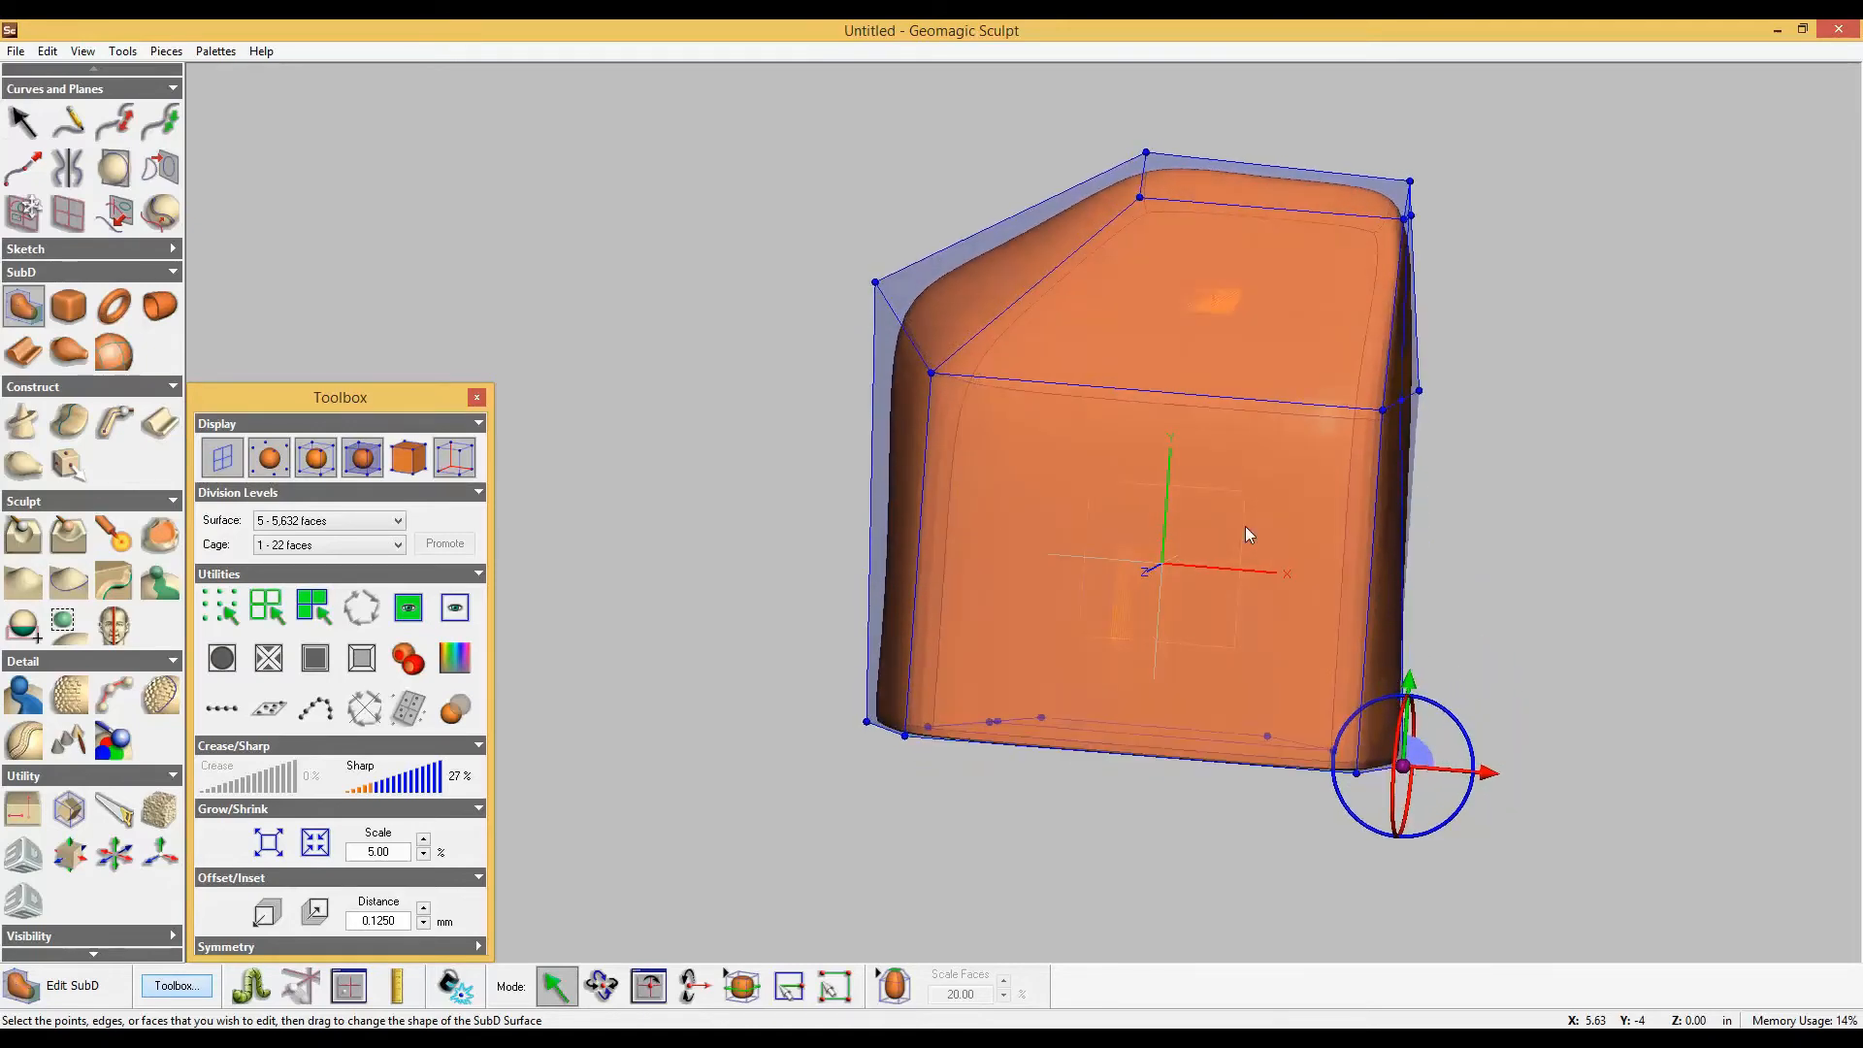
pyautogui.click(1415, 408)
pyautogui.moveTo(1478, 414); pyautogui.dragTo(1489, 416)
pyautogui.click(745, 392)
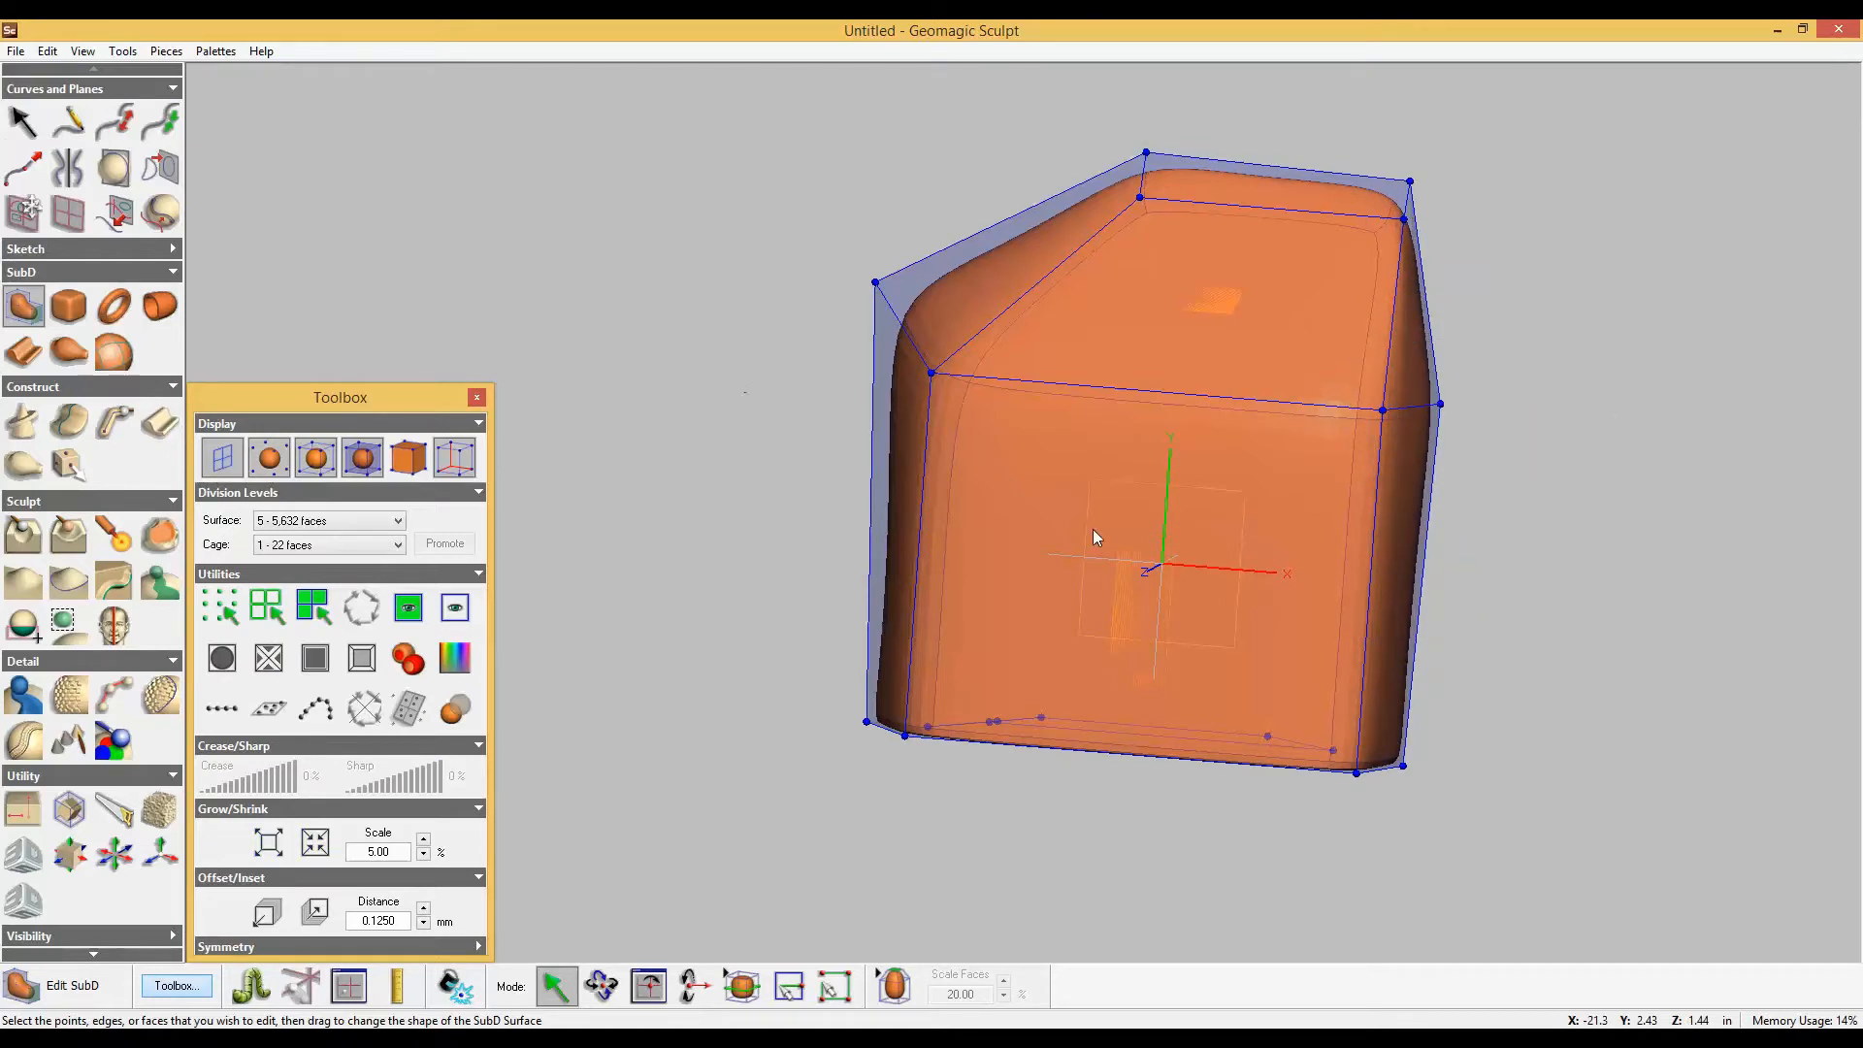
# Insert a horizontal edge loop around the sloped upper part of the body, slightly below its mid-height, and return to selection mode.
pyautogui.moveTo(1130, 551); pyautogui.dragTo(1182, 637, button='middle')
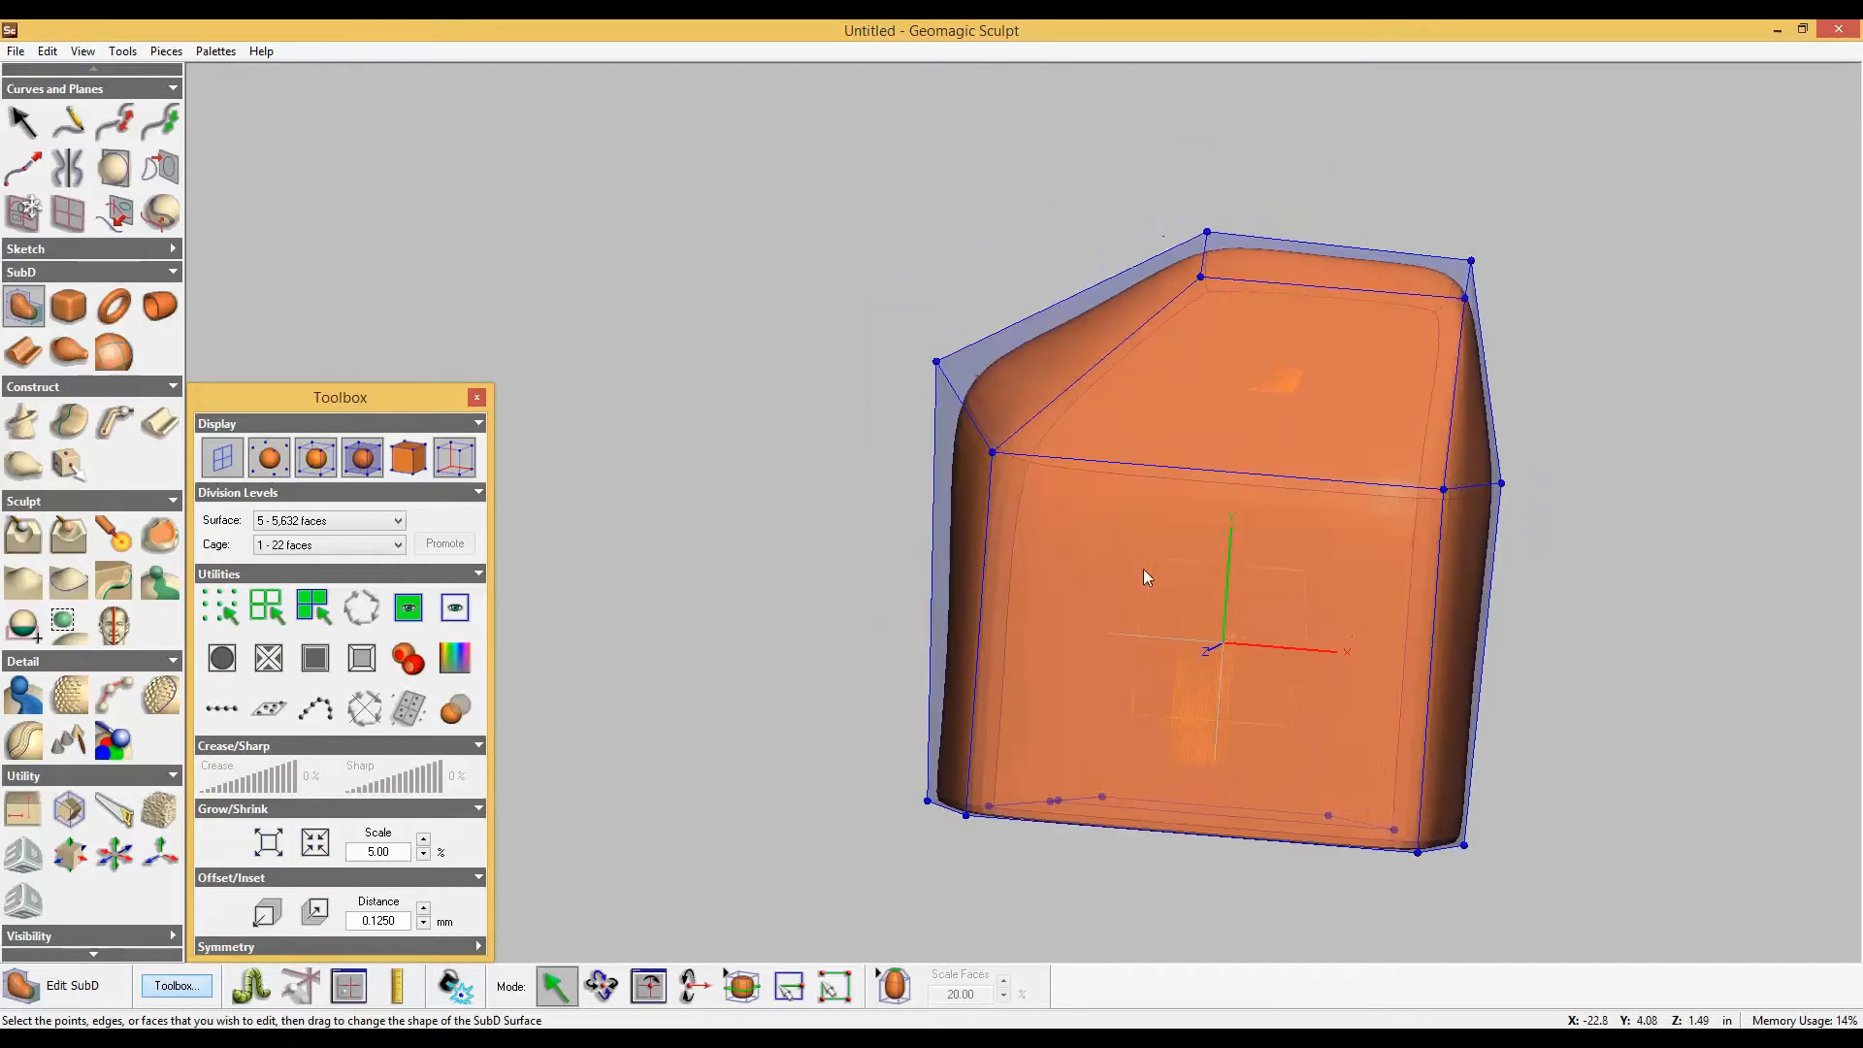
pyautogui.moveTo(713, 386)
pyautogui.mouseDown(button='middle')
pyautogui.moveTo(825, 398)
pyautogui.moveTo(823, 427)
pyautogui.moveTo(736, 356)
pyautogui.moveTo(717, 399)
pyautogui.mouseUp(button='middle')
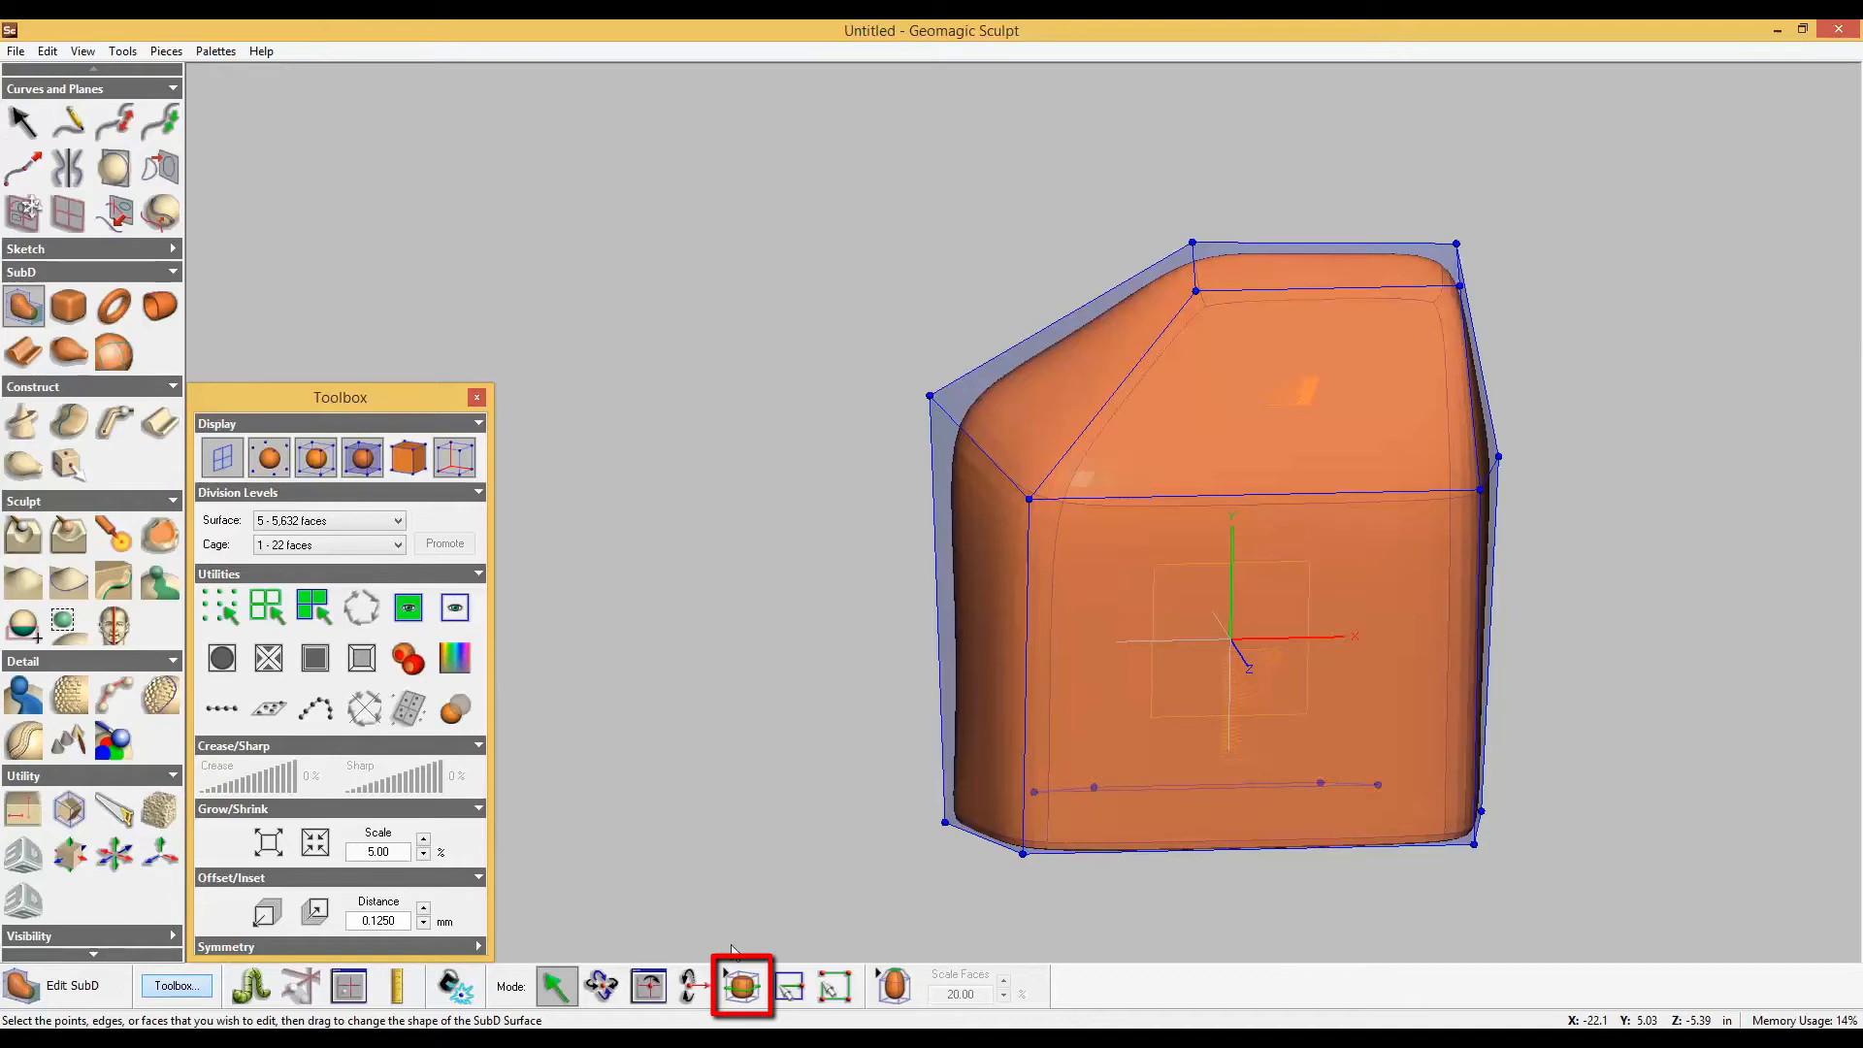
pyautogui.click(743, 986)
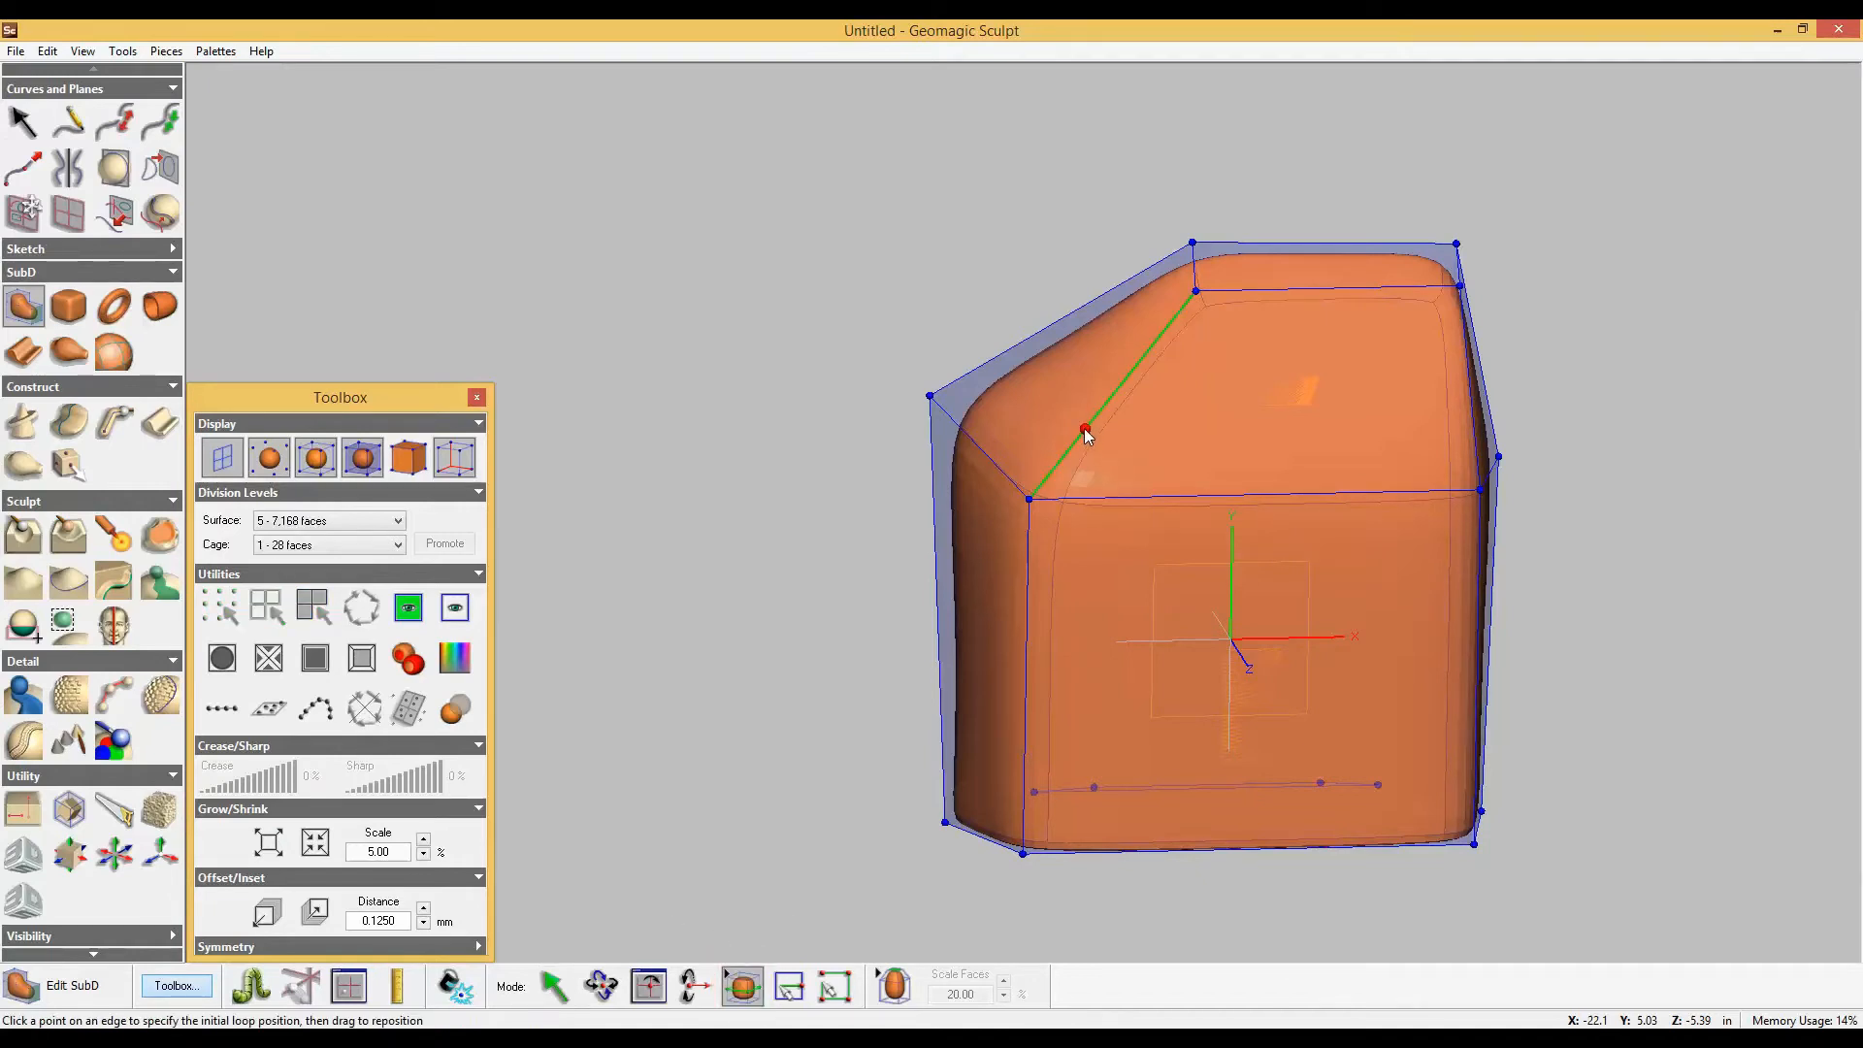
pyautogui.moveTo(1085, 428); pyautogui.dragTo(1098, 417)
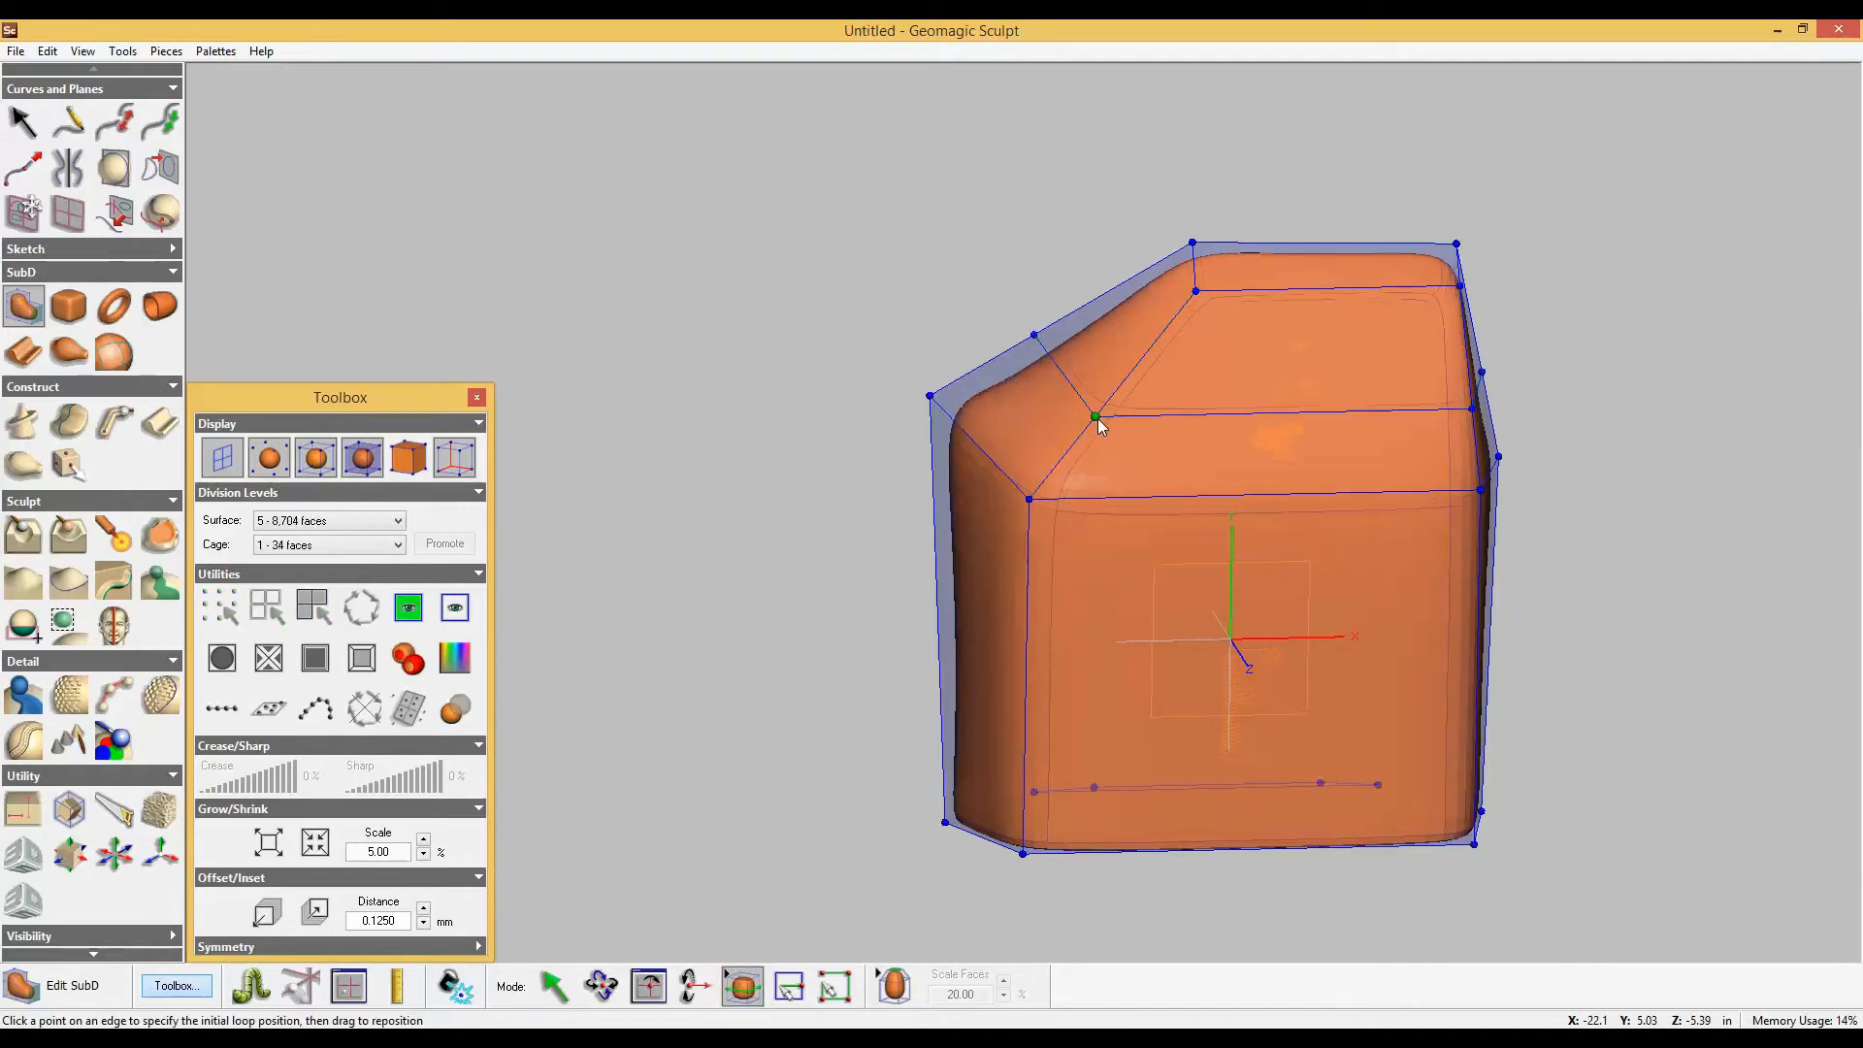
pyautogui.click(555, 986)
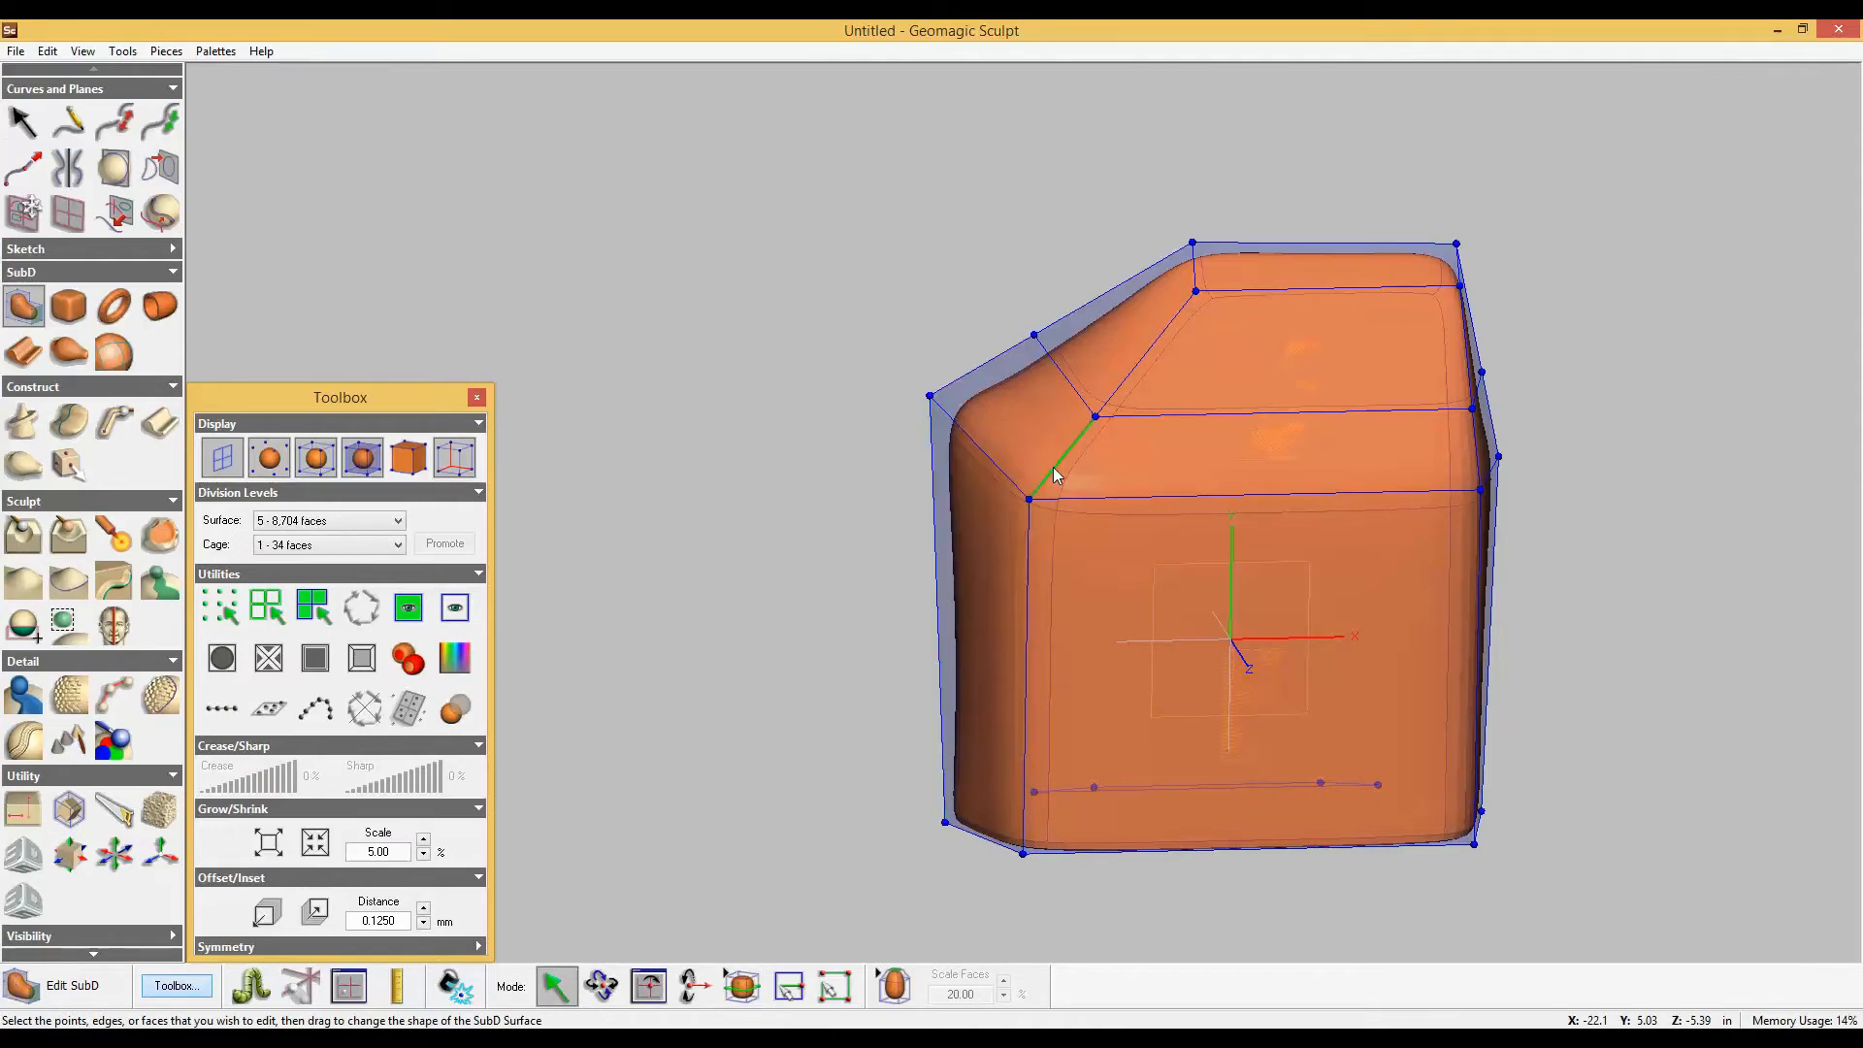
# Move the new loop's edge on the wide front side inward along Z to about 1.27 in to dent the upper body.
pyautogui.moveTo(1058, 461); pyautogui.dragTo(1174, 388, button='right')
pyautogui.moveTo(1306, 439); pyautogui.dragTo(1334, 450, button='right')
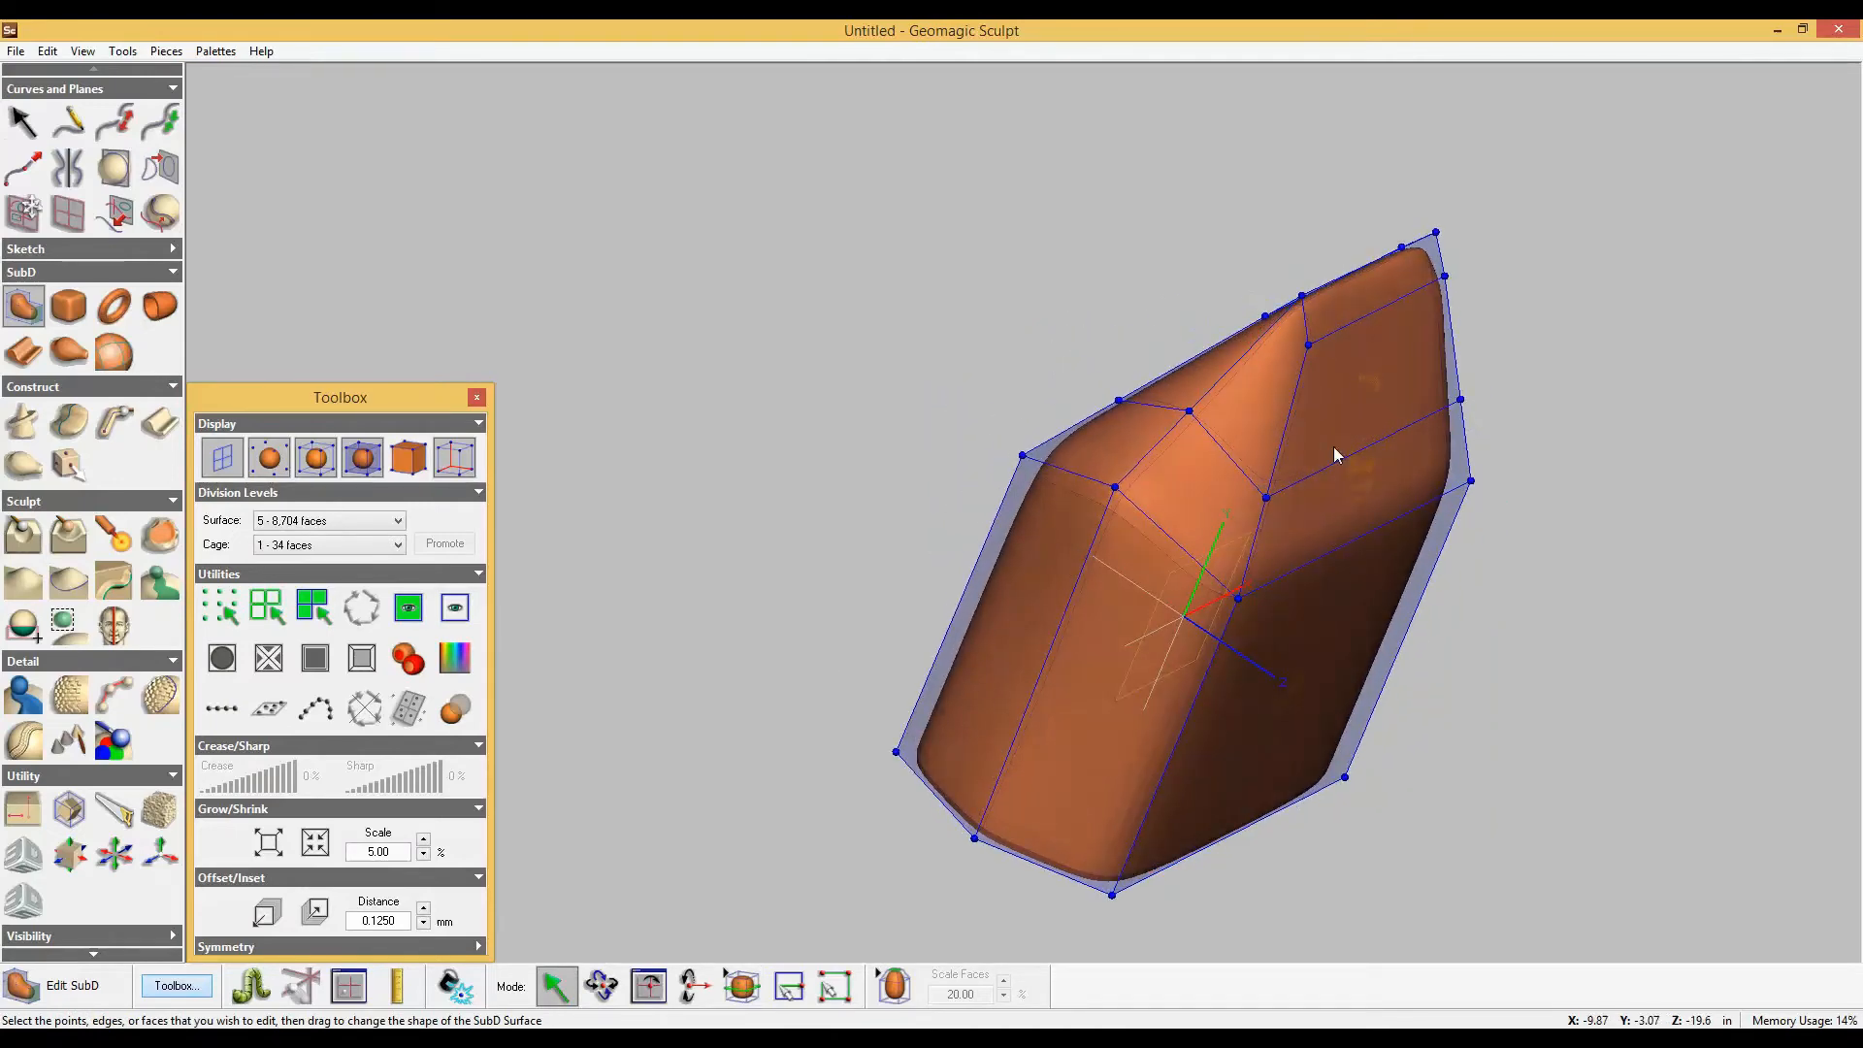
pyautogui.moveTo(1361, 456); pyautogui.dragTo(1407, 471)
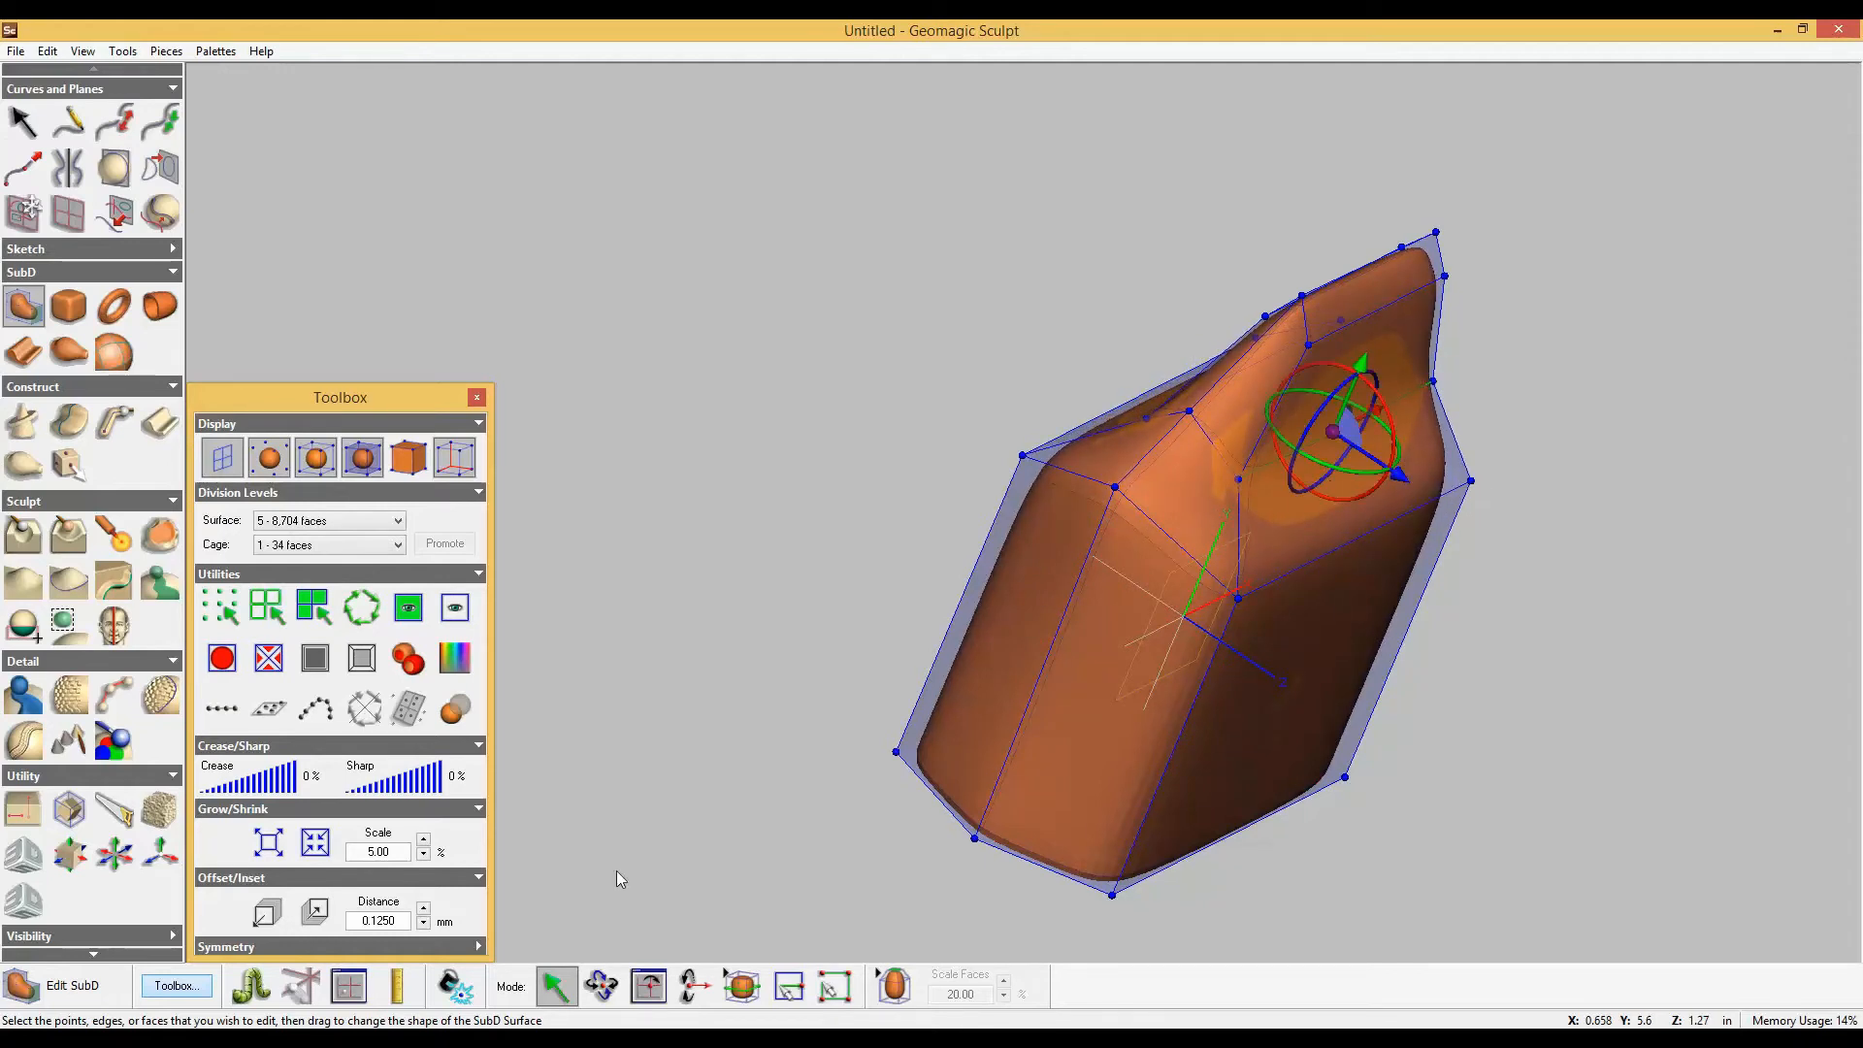
# Pull the horizontal loop's point on the sloped -X shoulder up and outward to round the shoulder, and clear the selection.
pyautogui.click(744, 987)
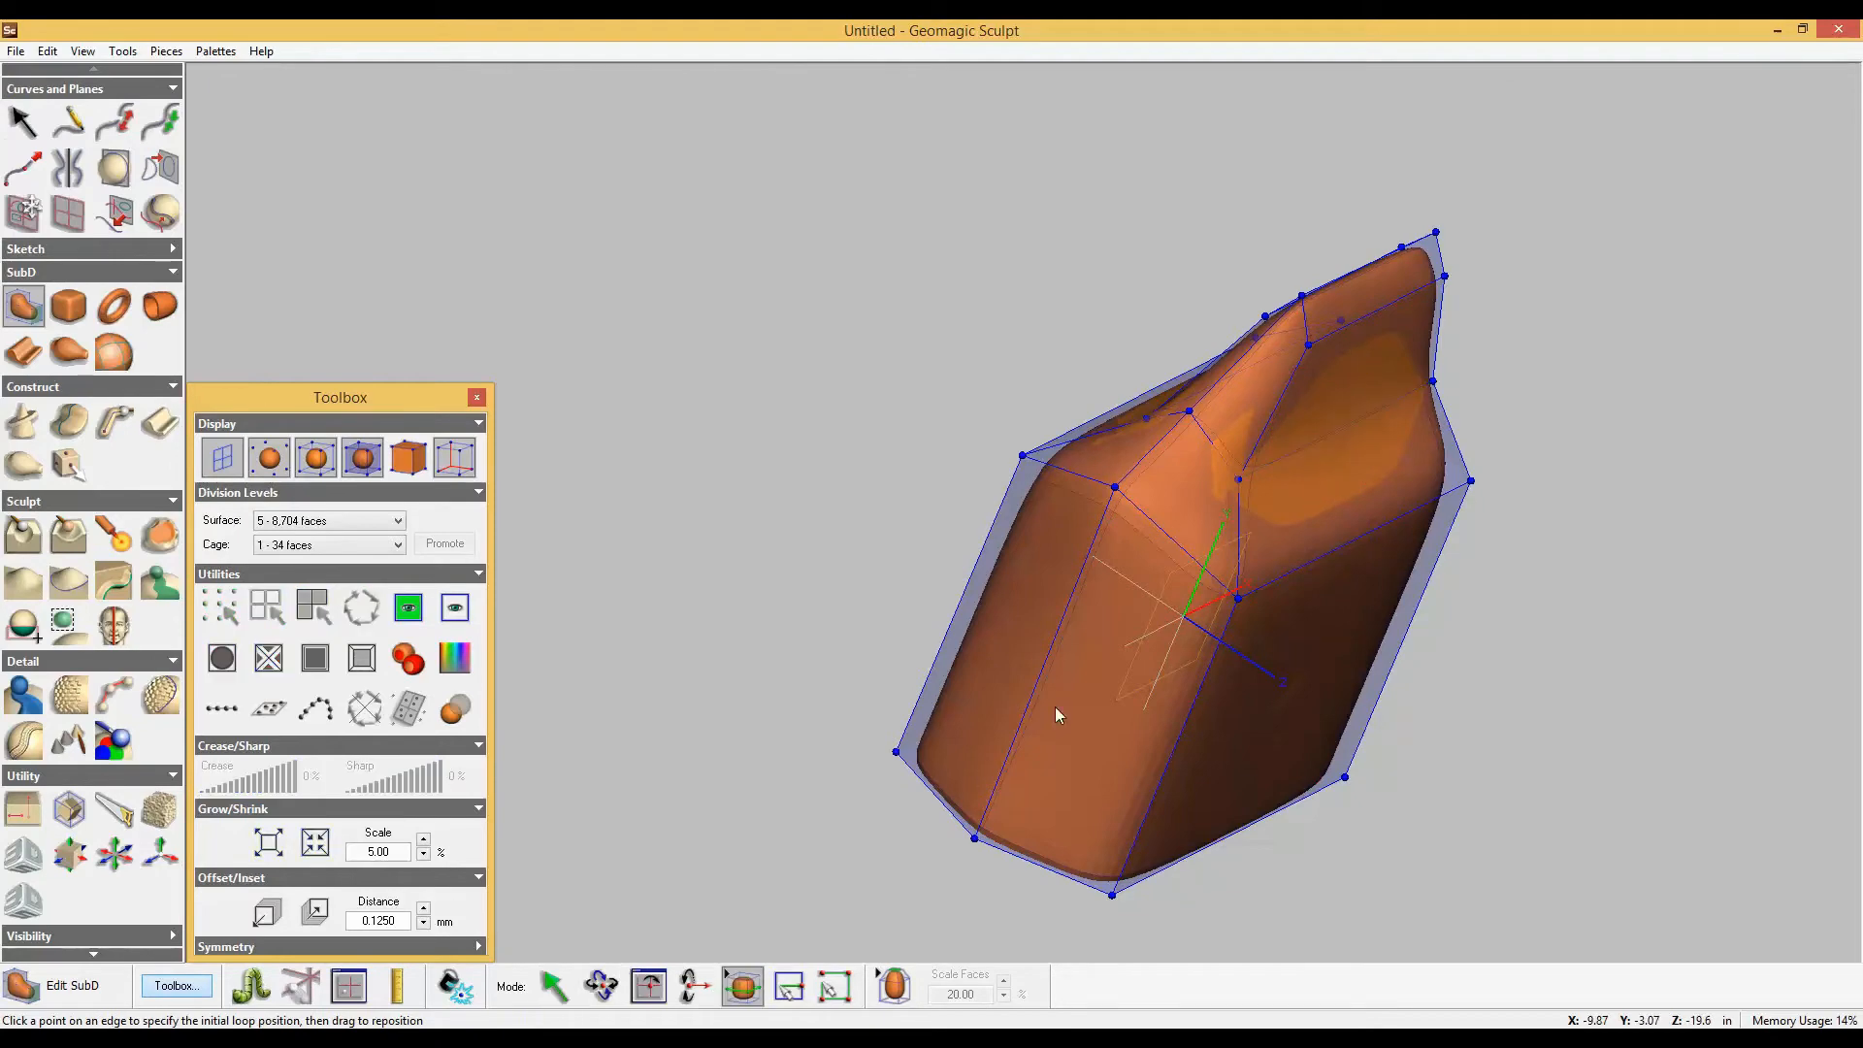
pyautogui.moveTo(1297, 764); pyautogui.dragTo(1106, 728, button='middle')
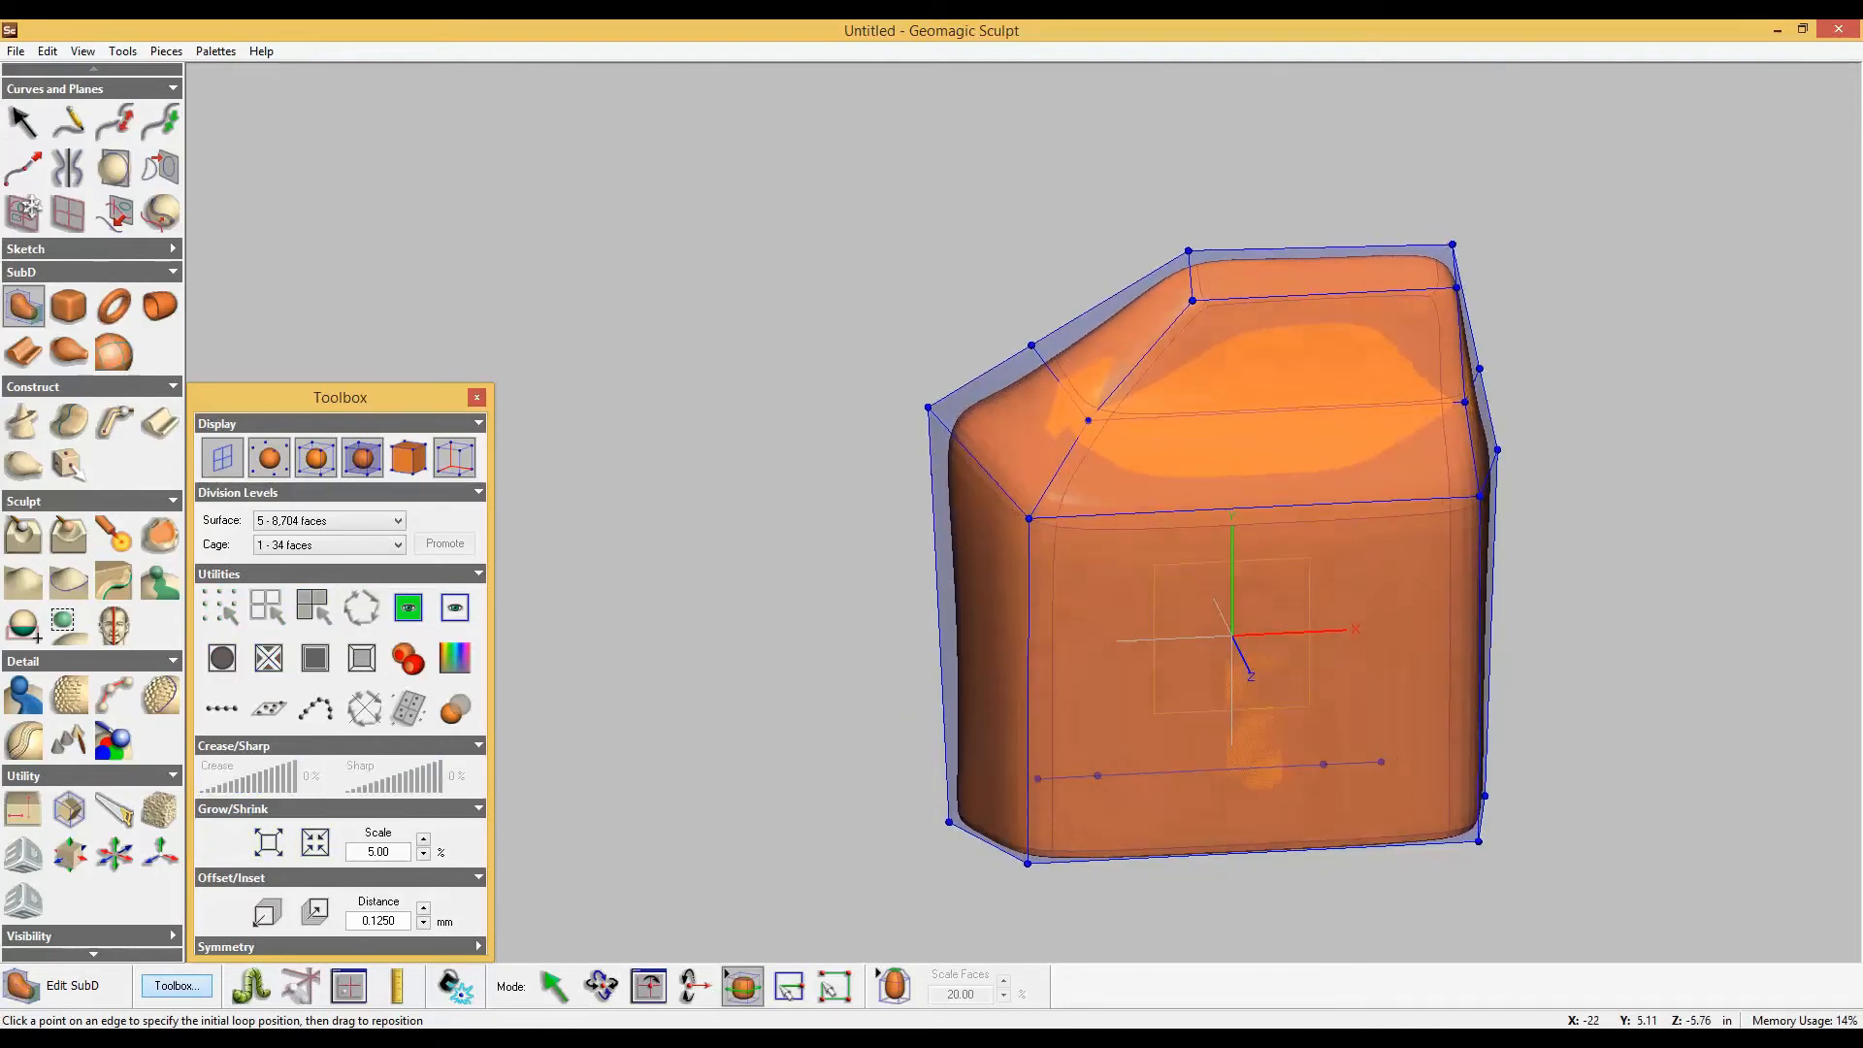
pyautogui.click(555, 992)
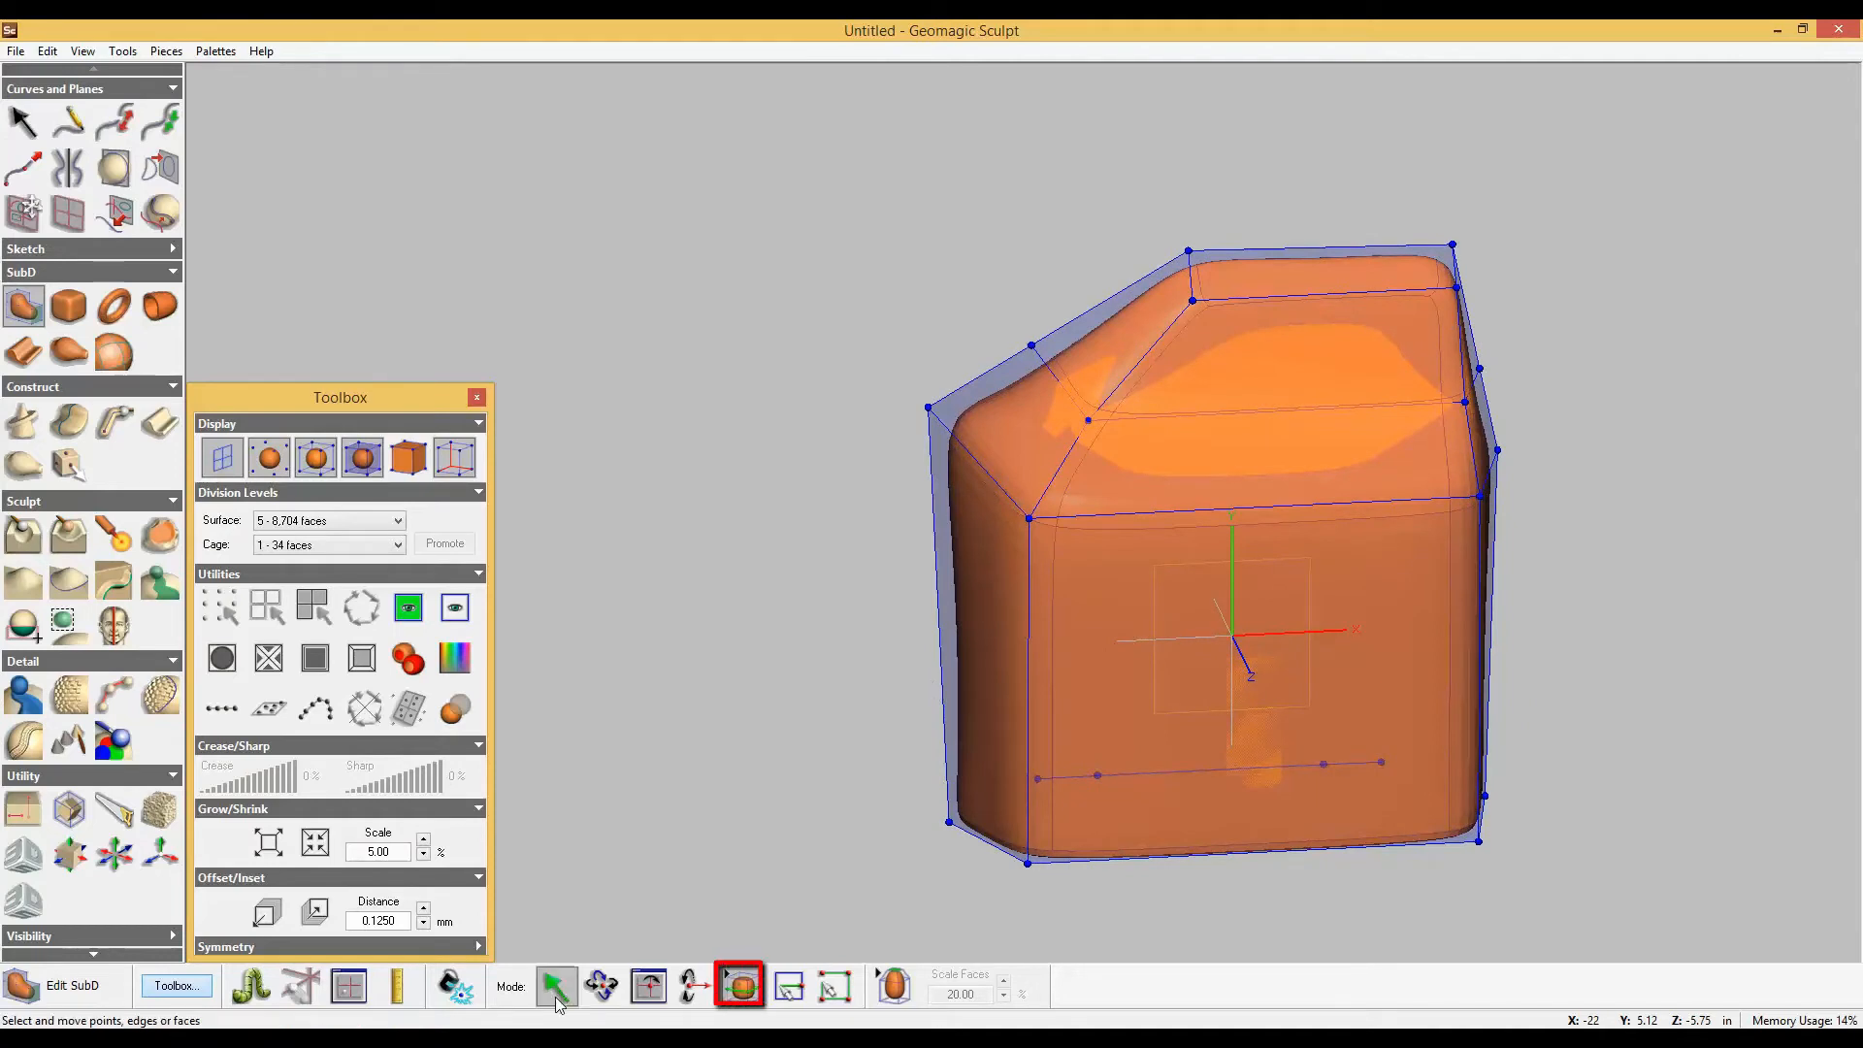
pyautogui.click(1032, 345)
pyautogui.moveTo(1035, 271); pyautogui.dragTo(1045, 194)
pyautogui.moveTo(1114, 273); pyautogui.dragTo(1067, 279)
pyautogui.click(1171, 212)
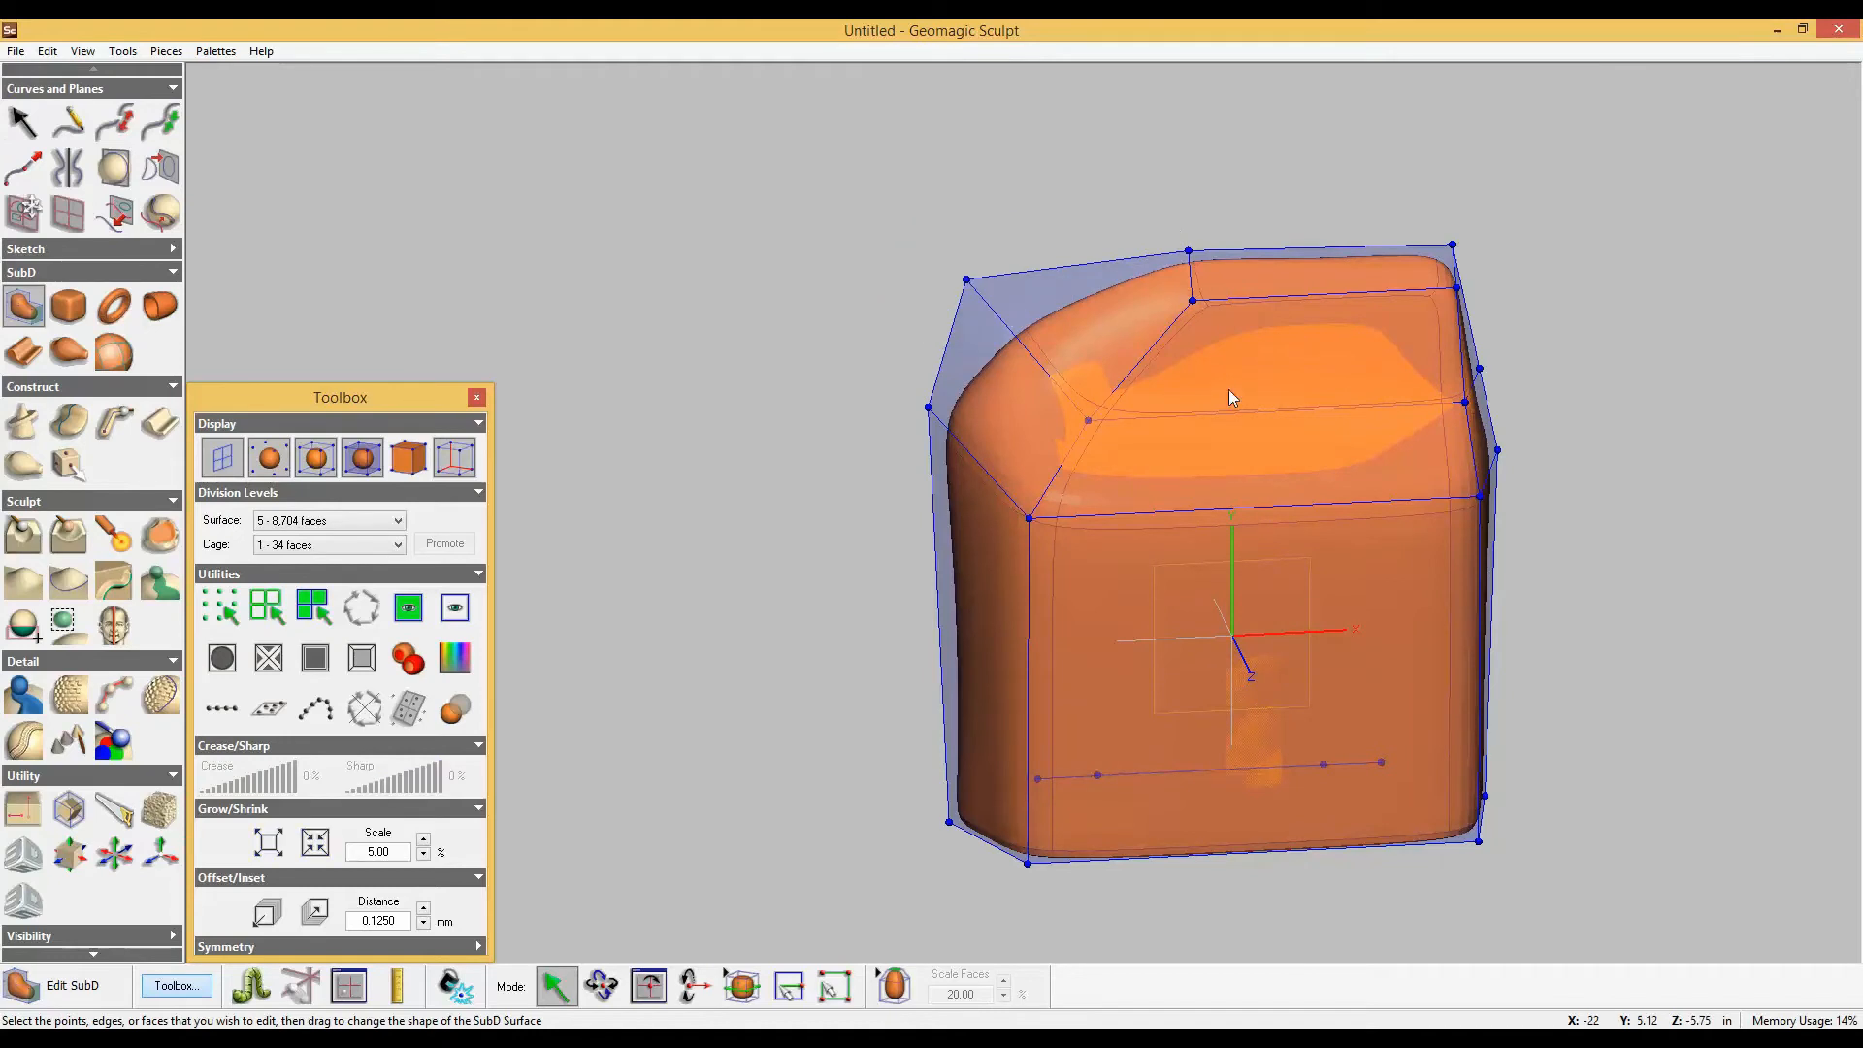
# Insert two vertical edge loops near the +X side, one near the -X side, and a horizontal loop just below the top.
pyautogui.click(742, 988)
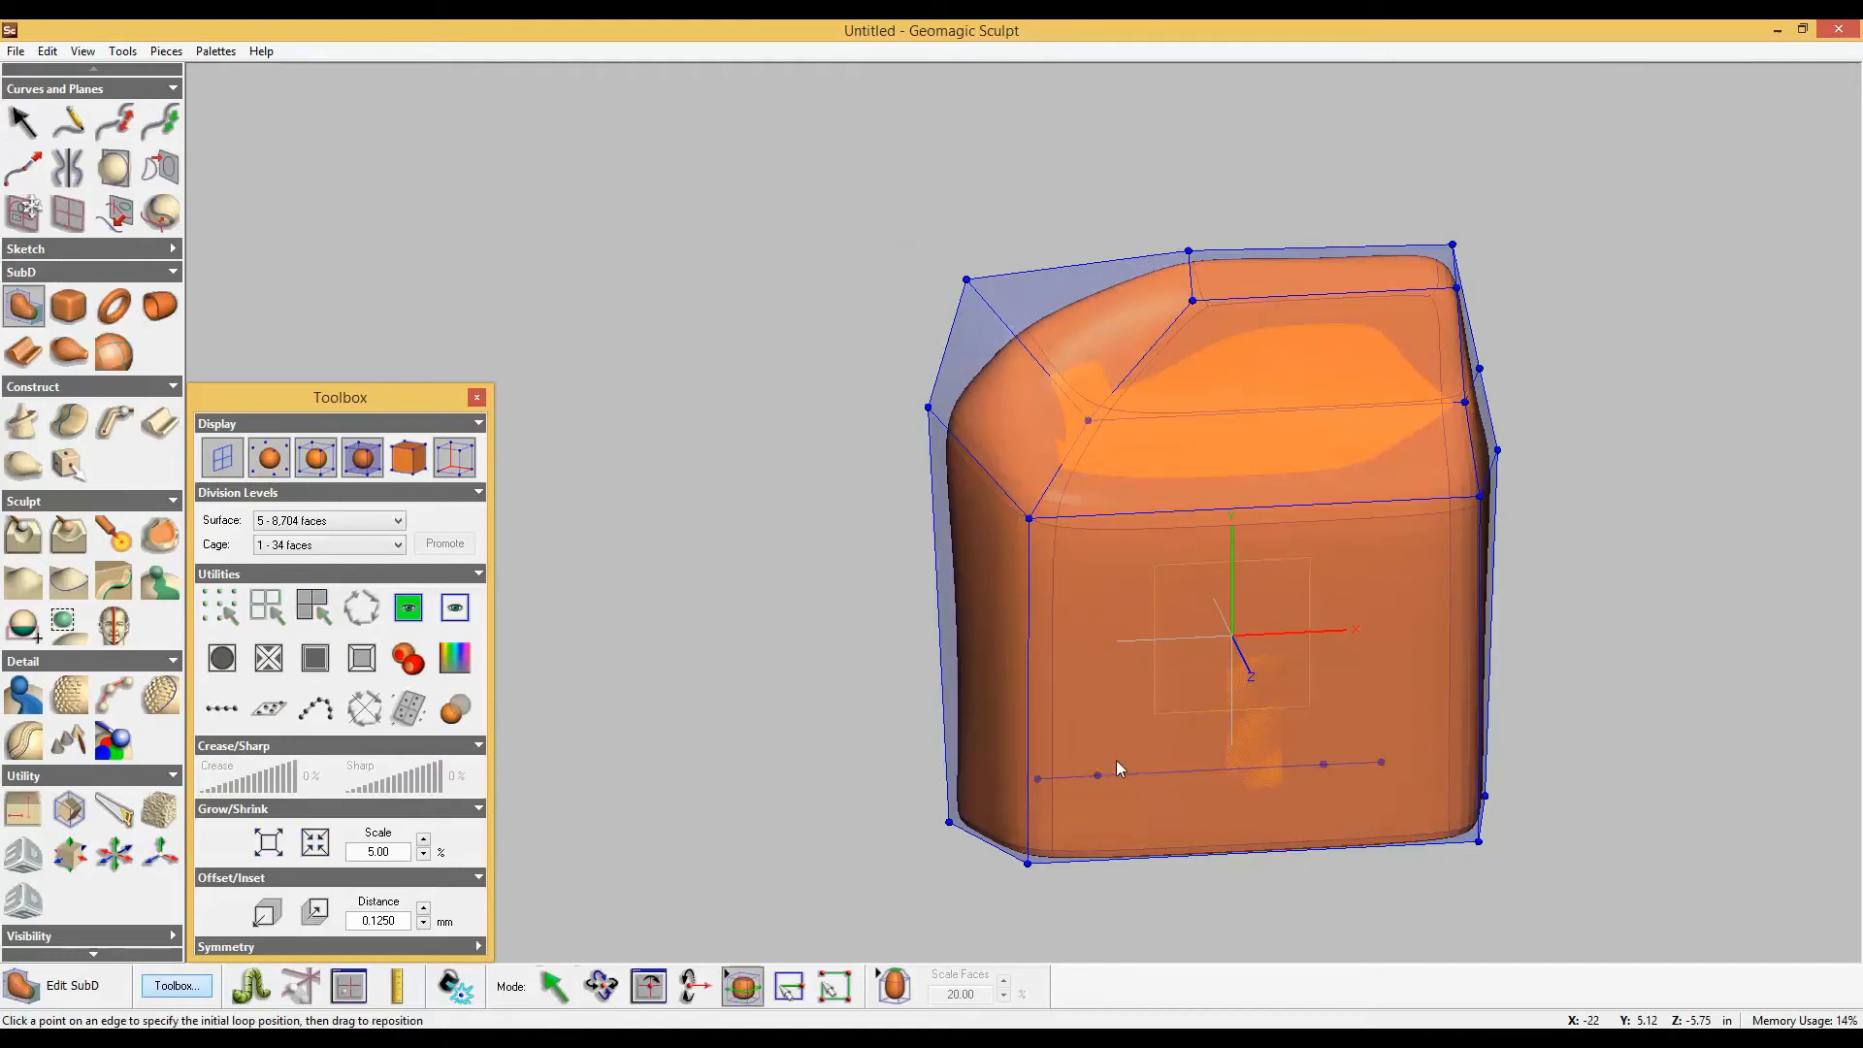
pyautogui.click(1434, 500)
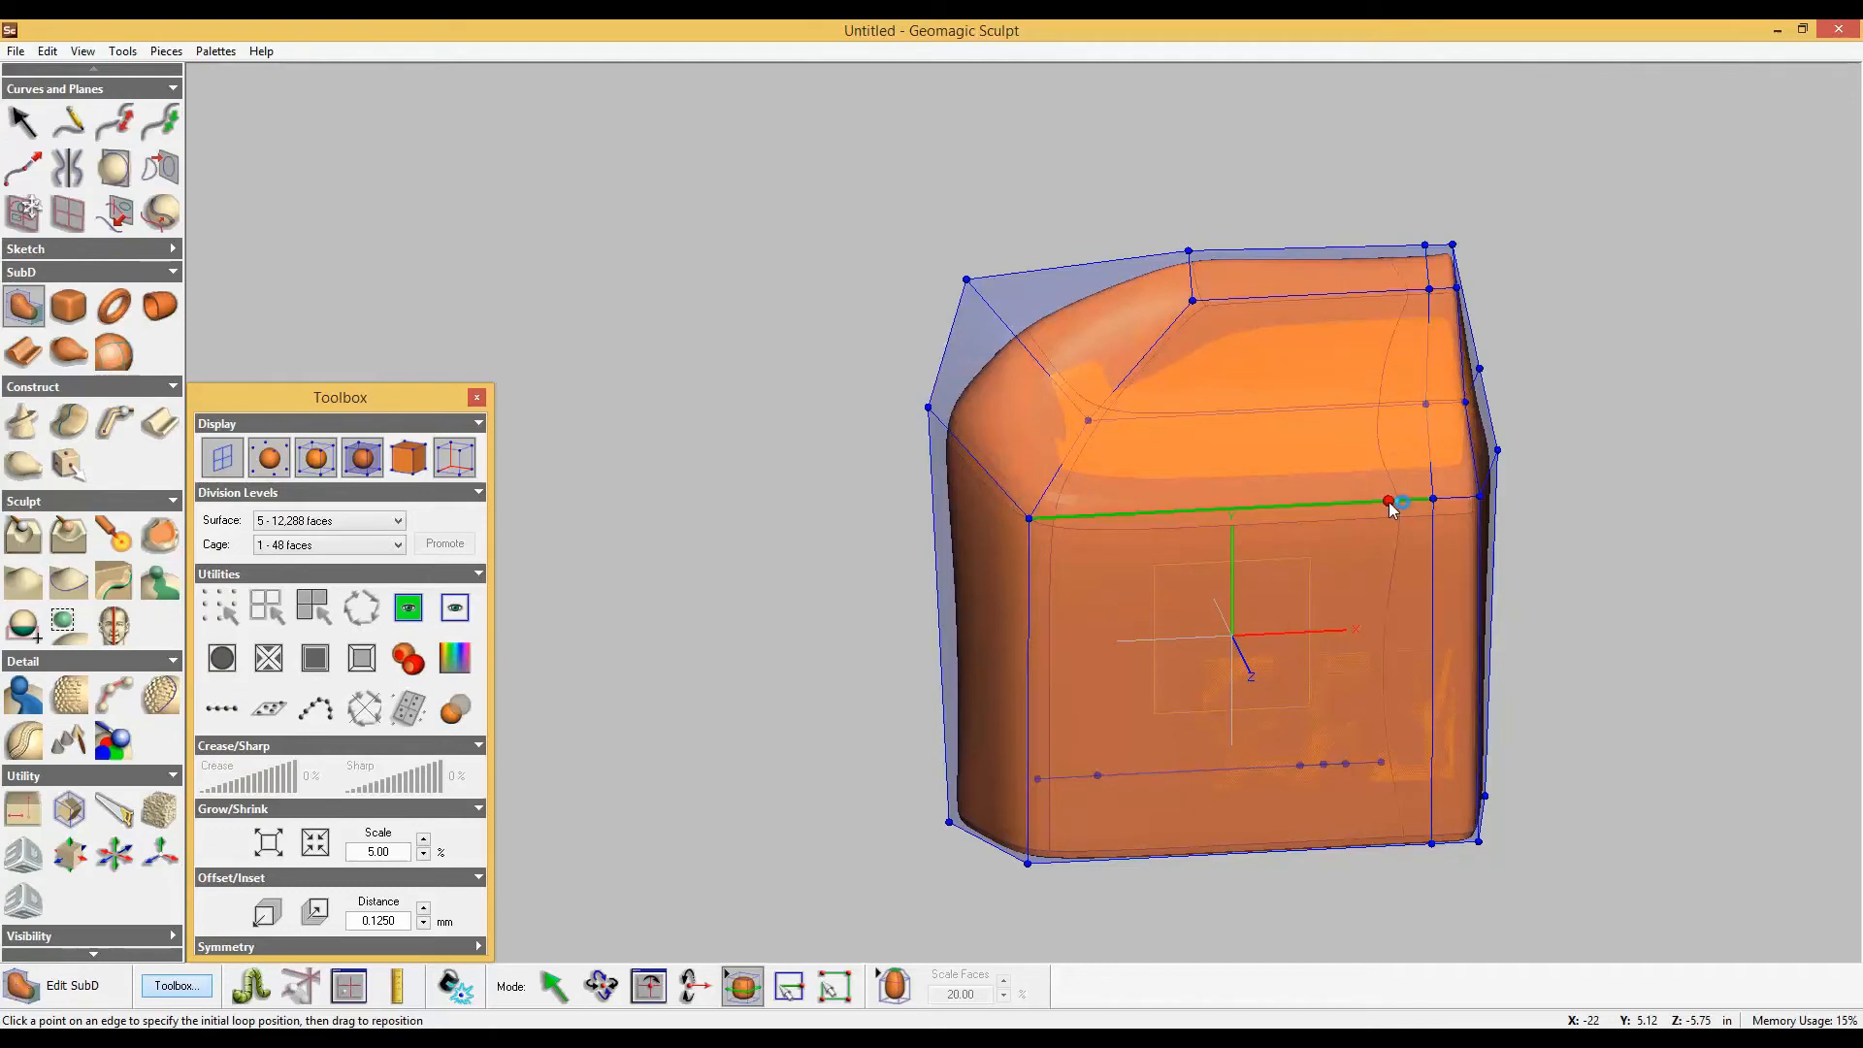
pyautogui.click(1389, 502)
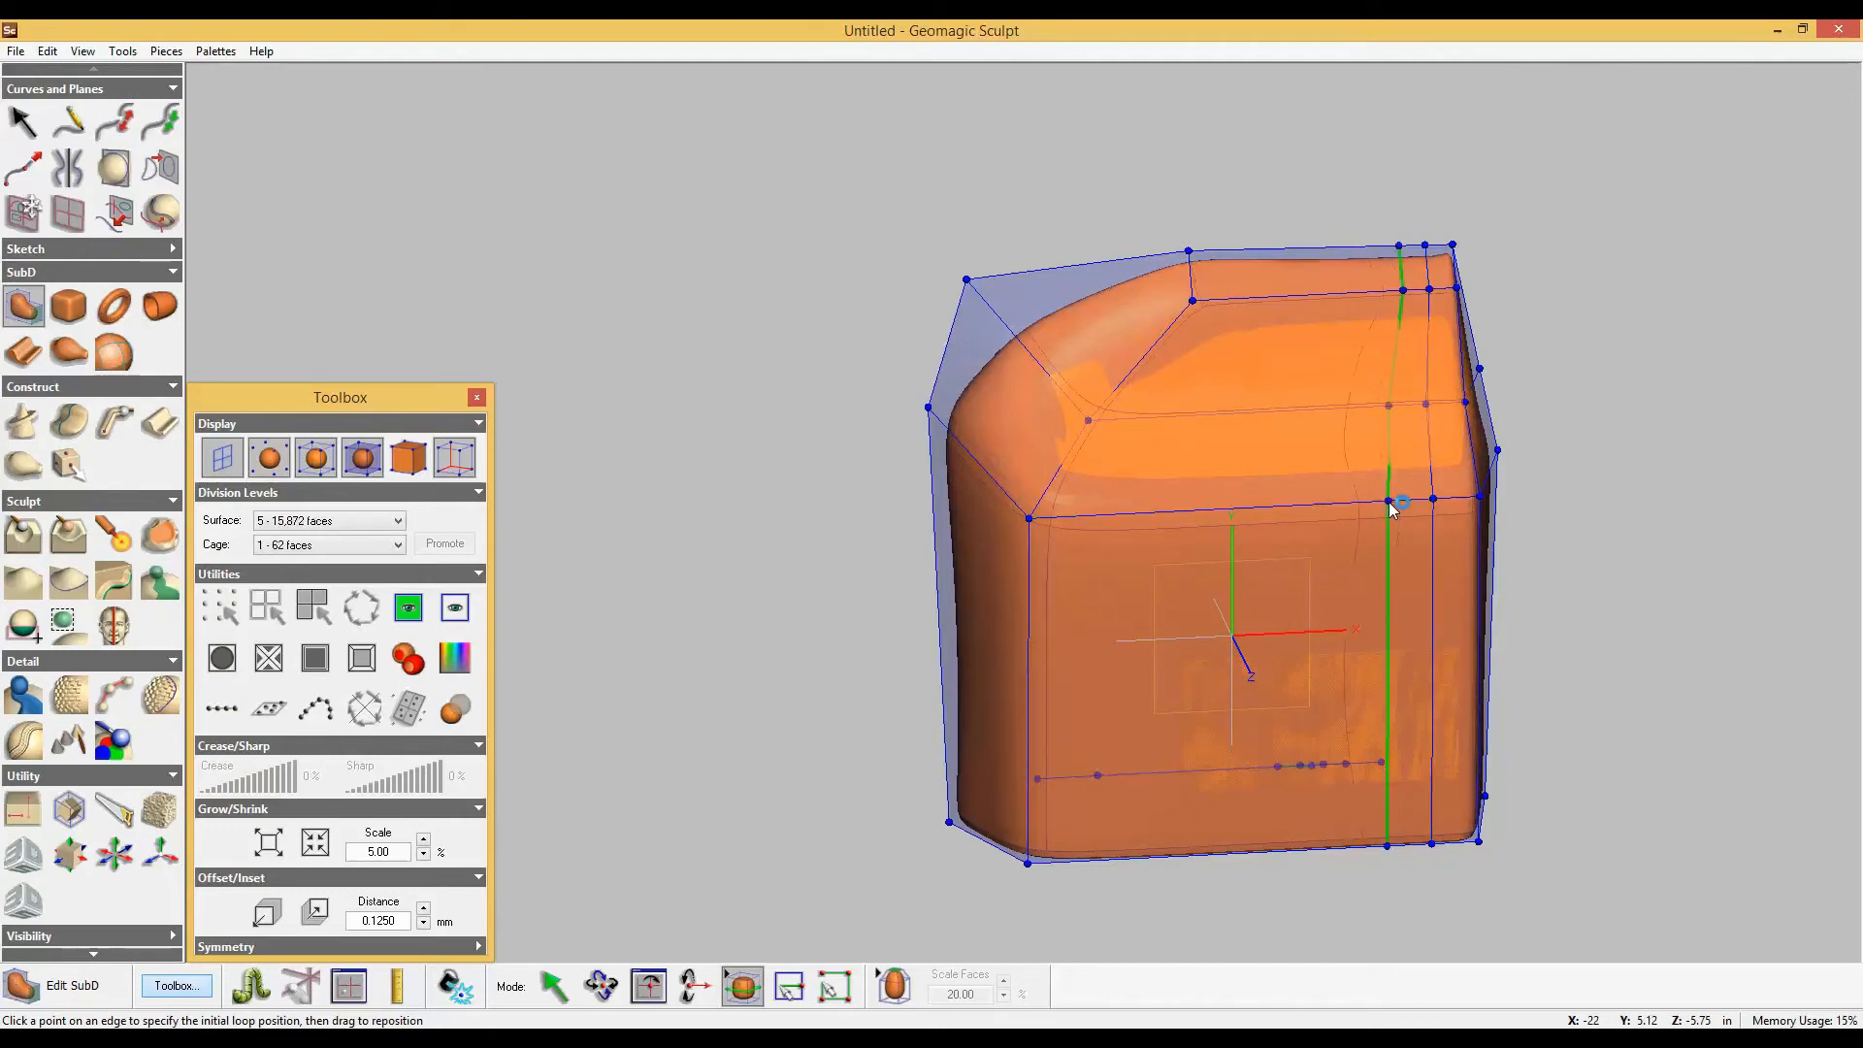
pyautogui.click(1102, 518)
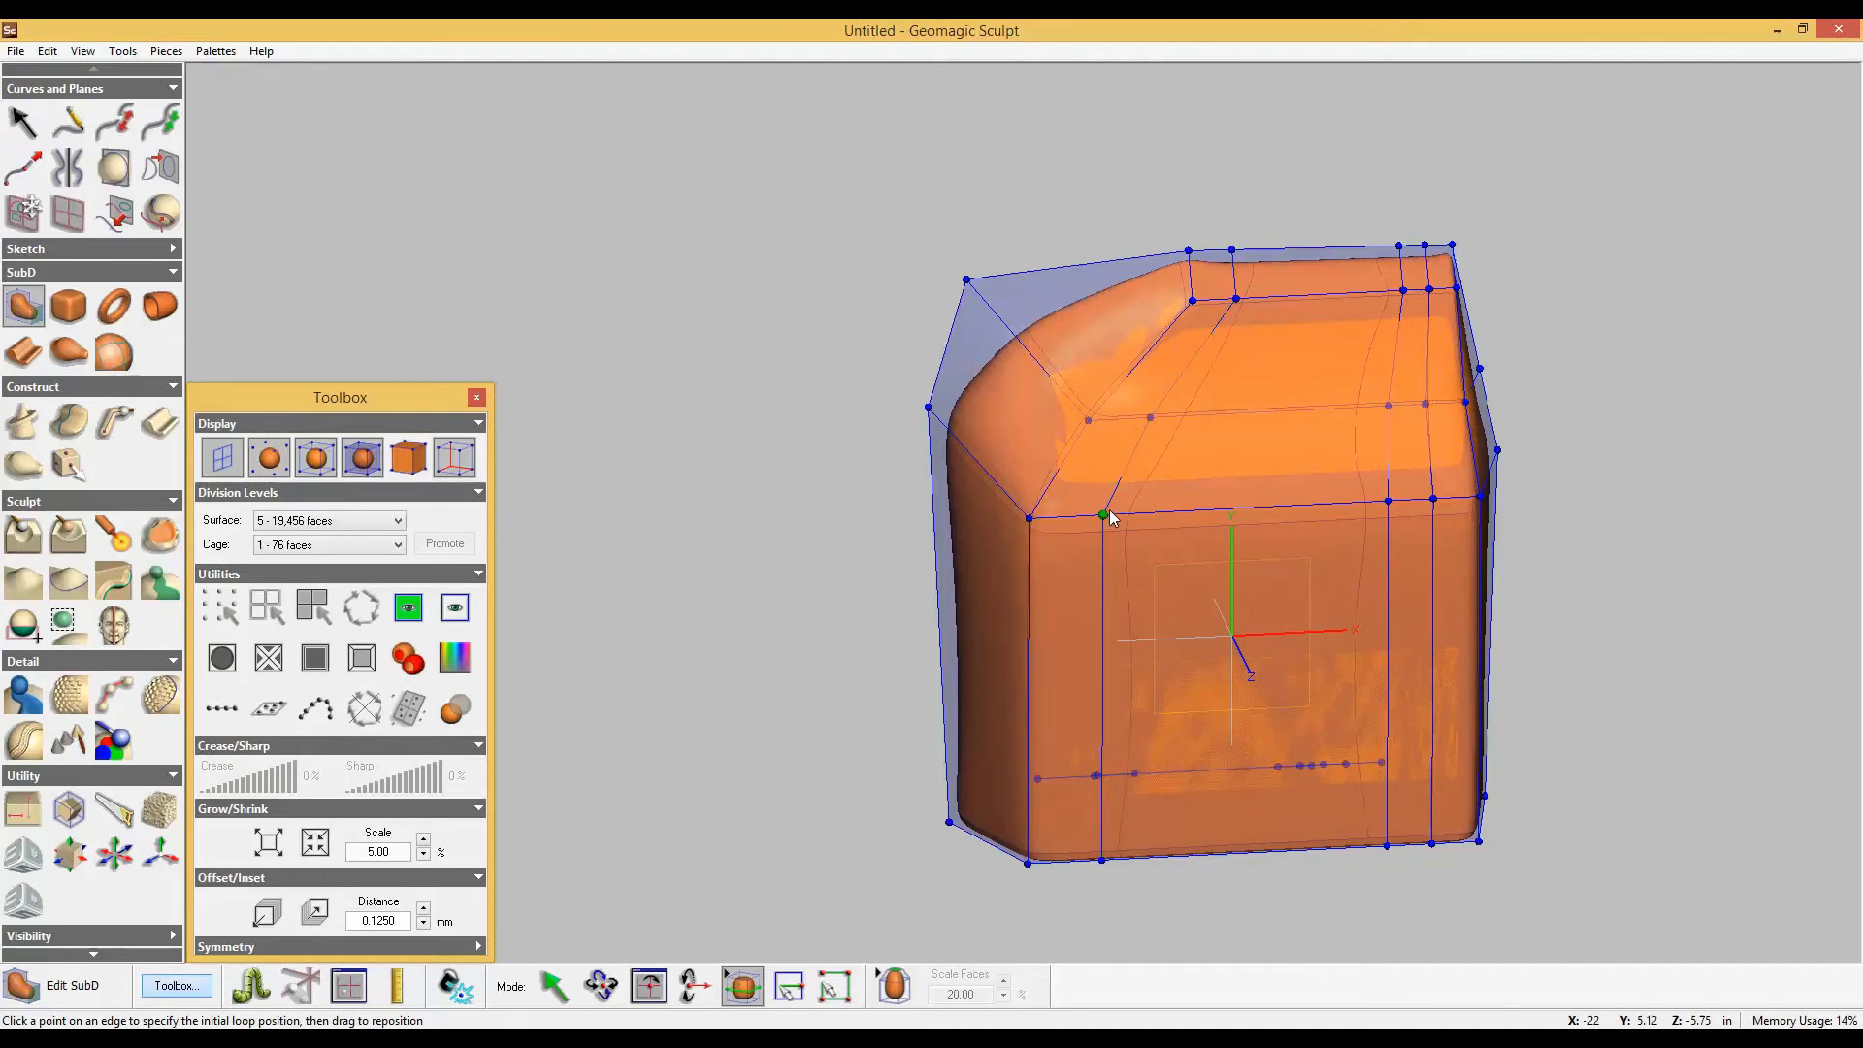
pyautogui.click(1160, 342)
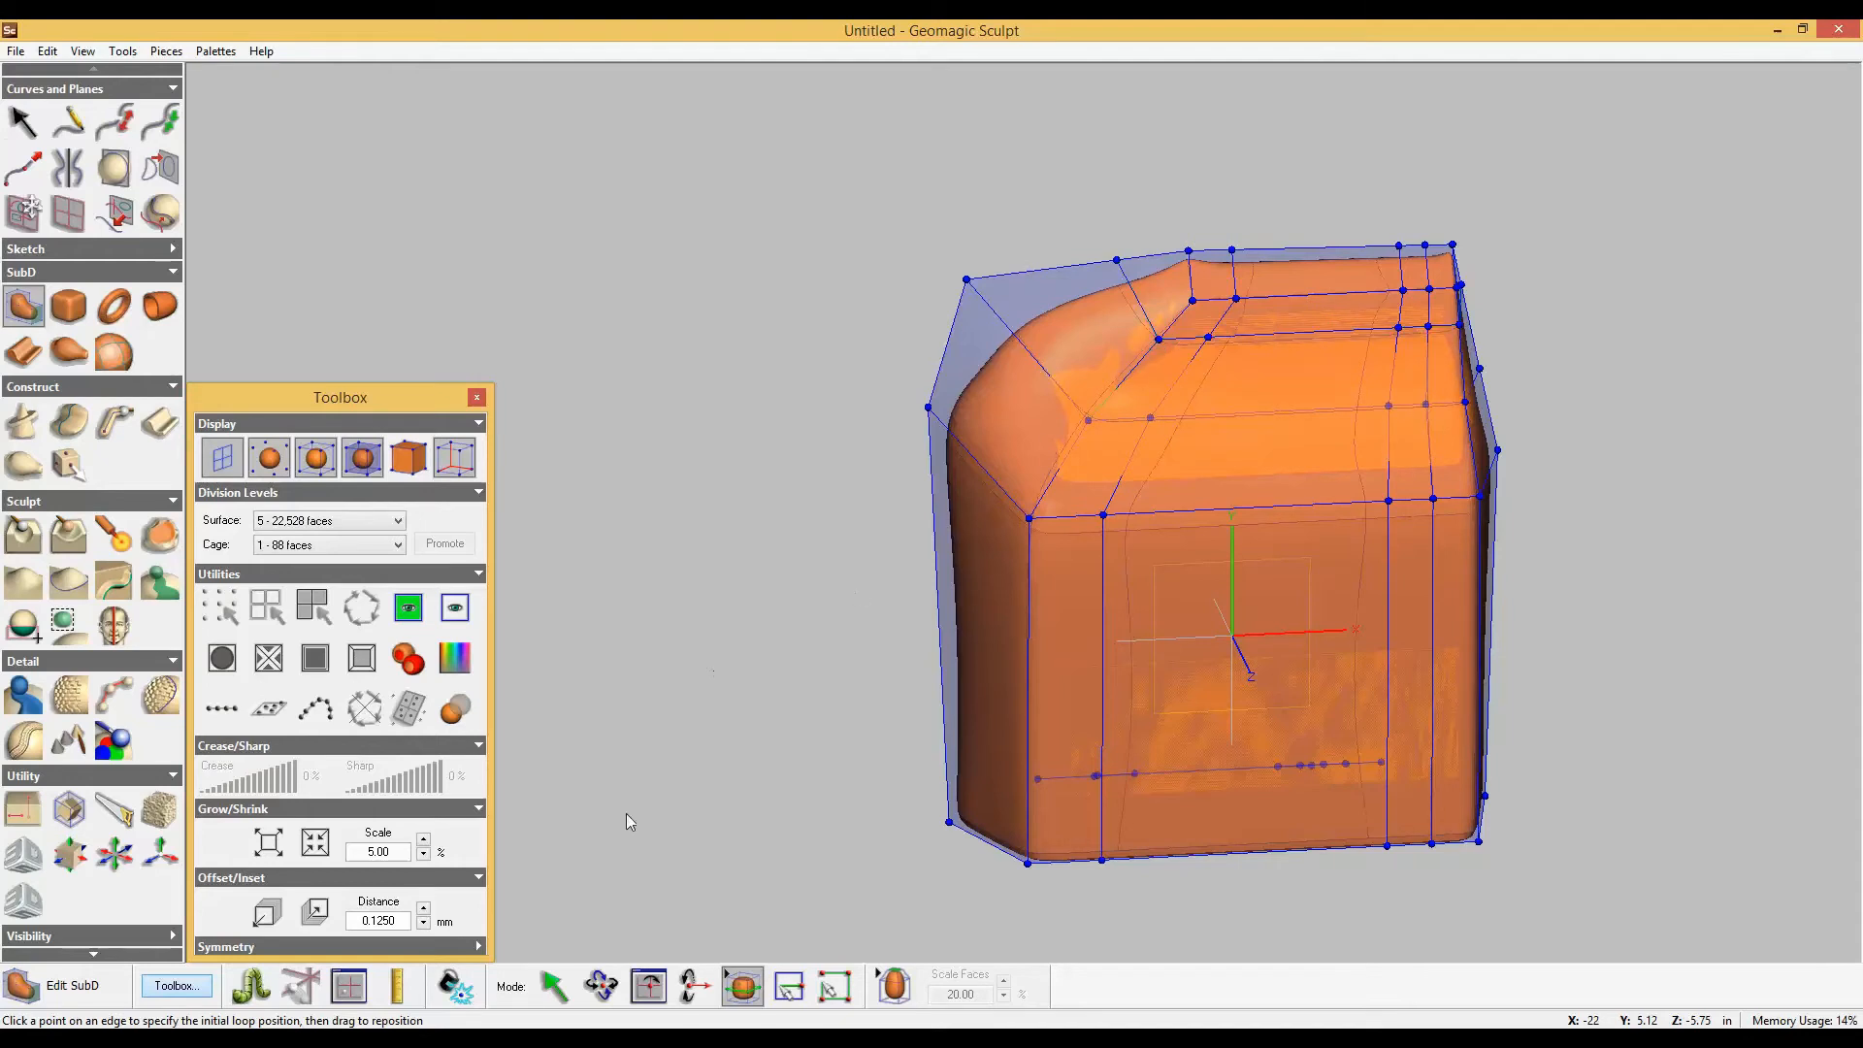
# Open a handle hole through the upper body at the central sloped face between the new loops.
pyautogui.click(558, 986)
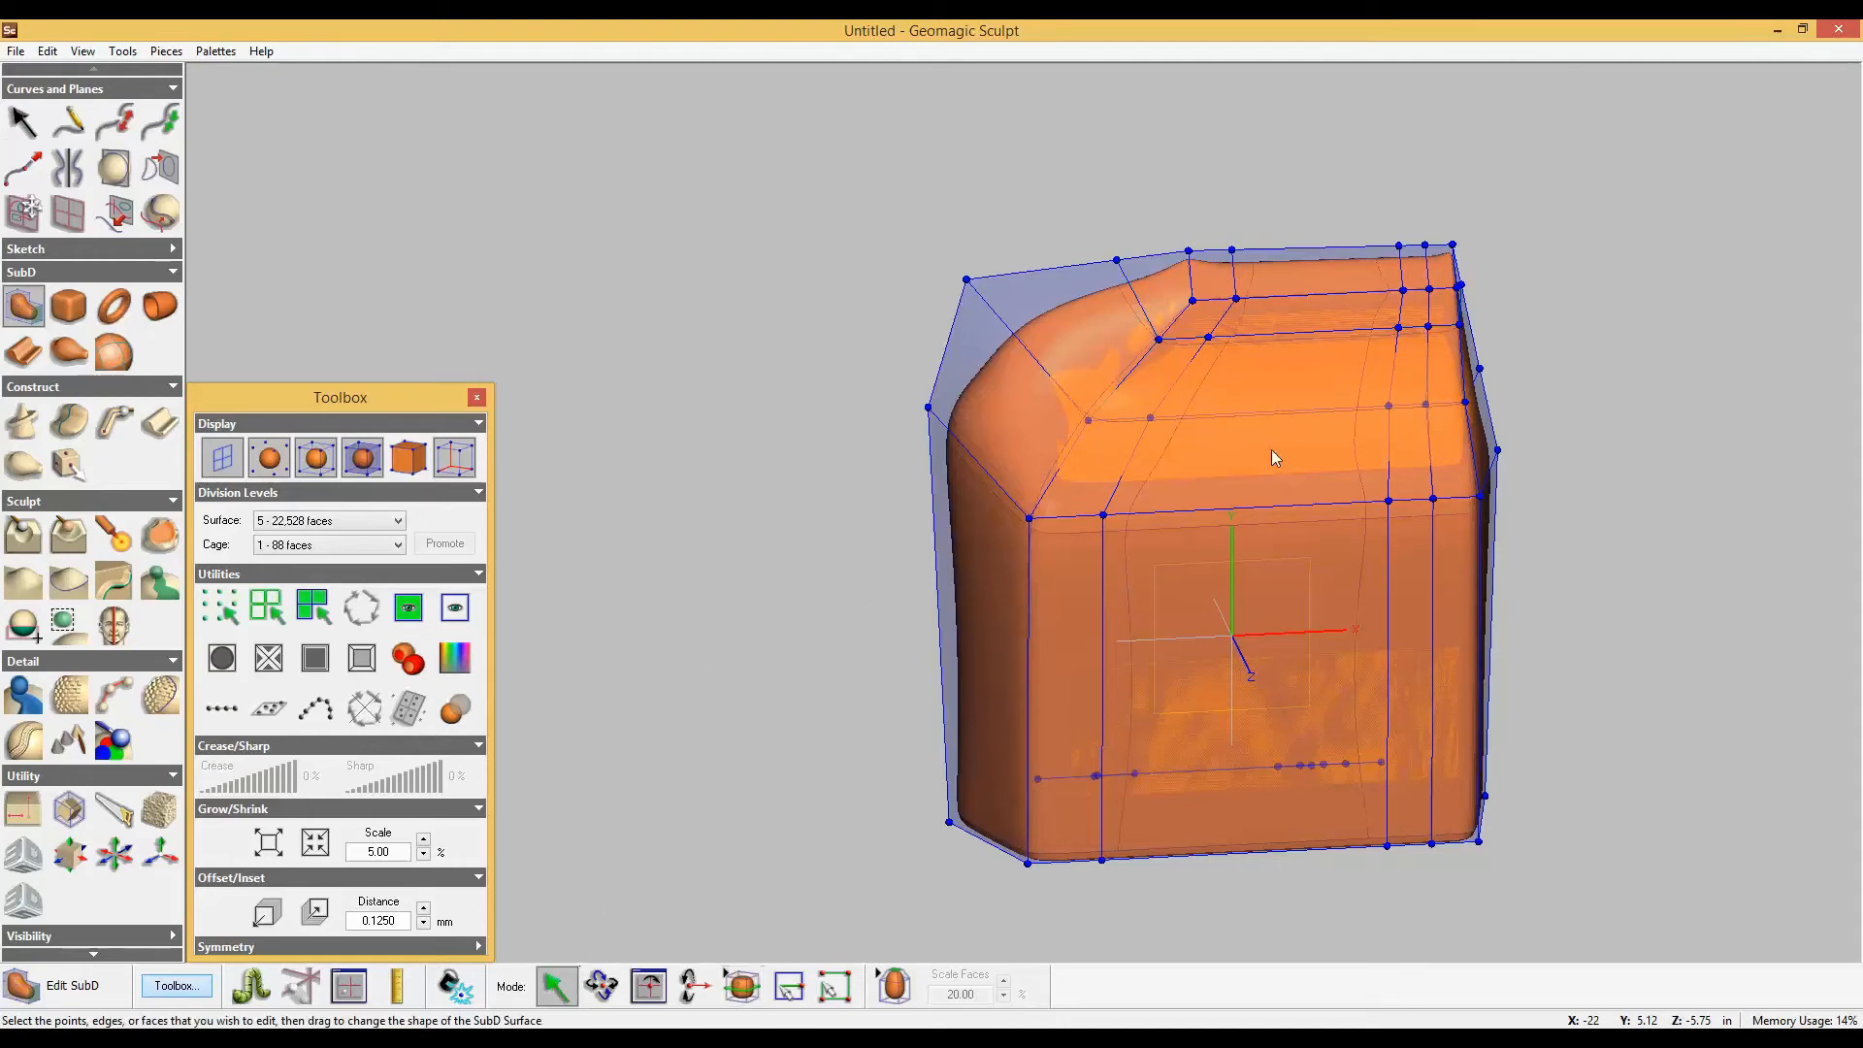
pyautogui.click(1250, 377)
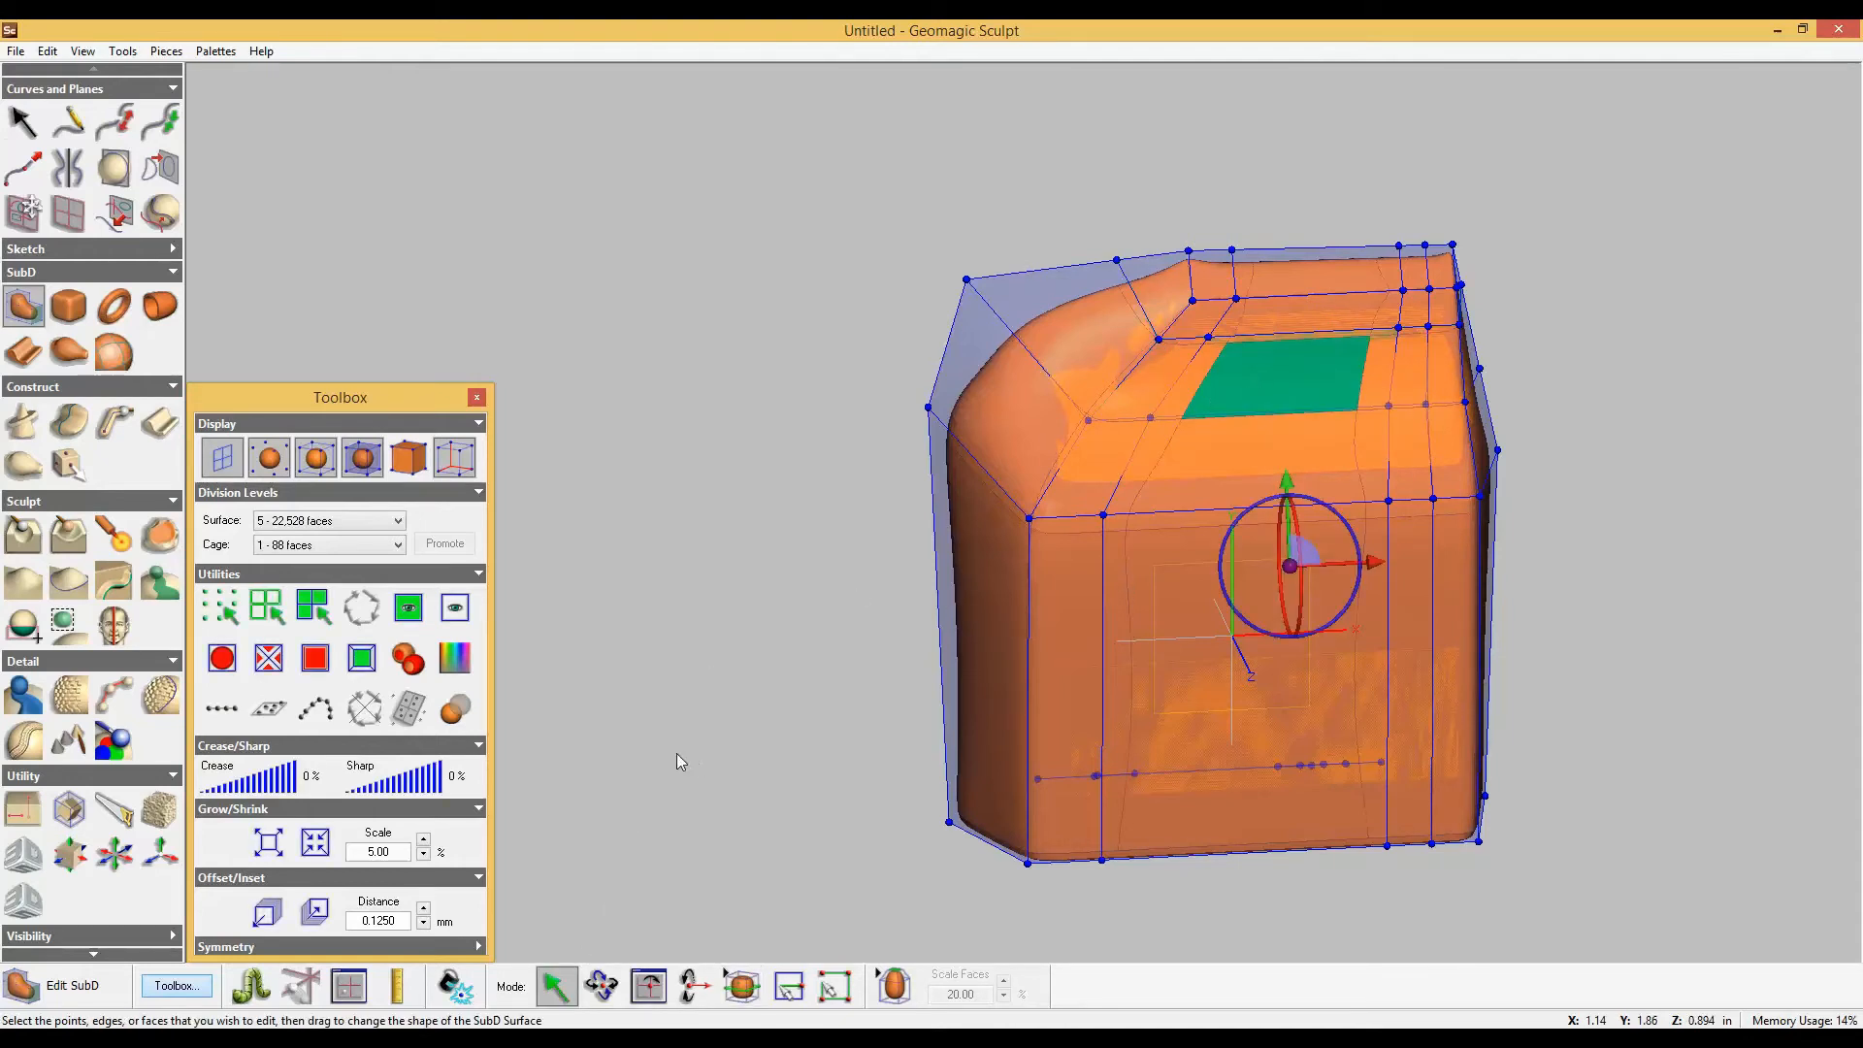
pyautogui.click(363, 668)
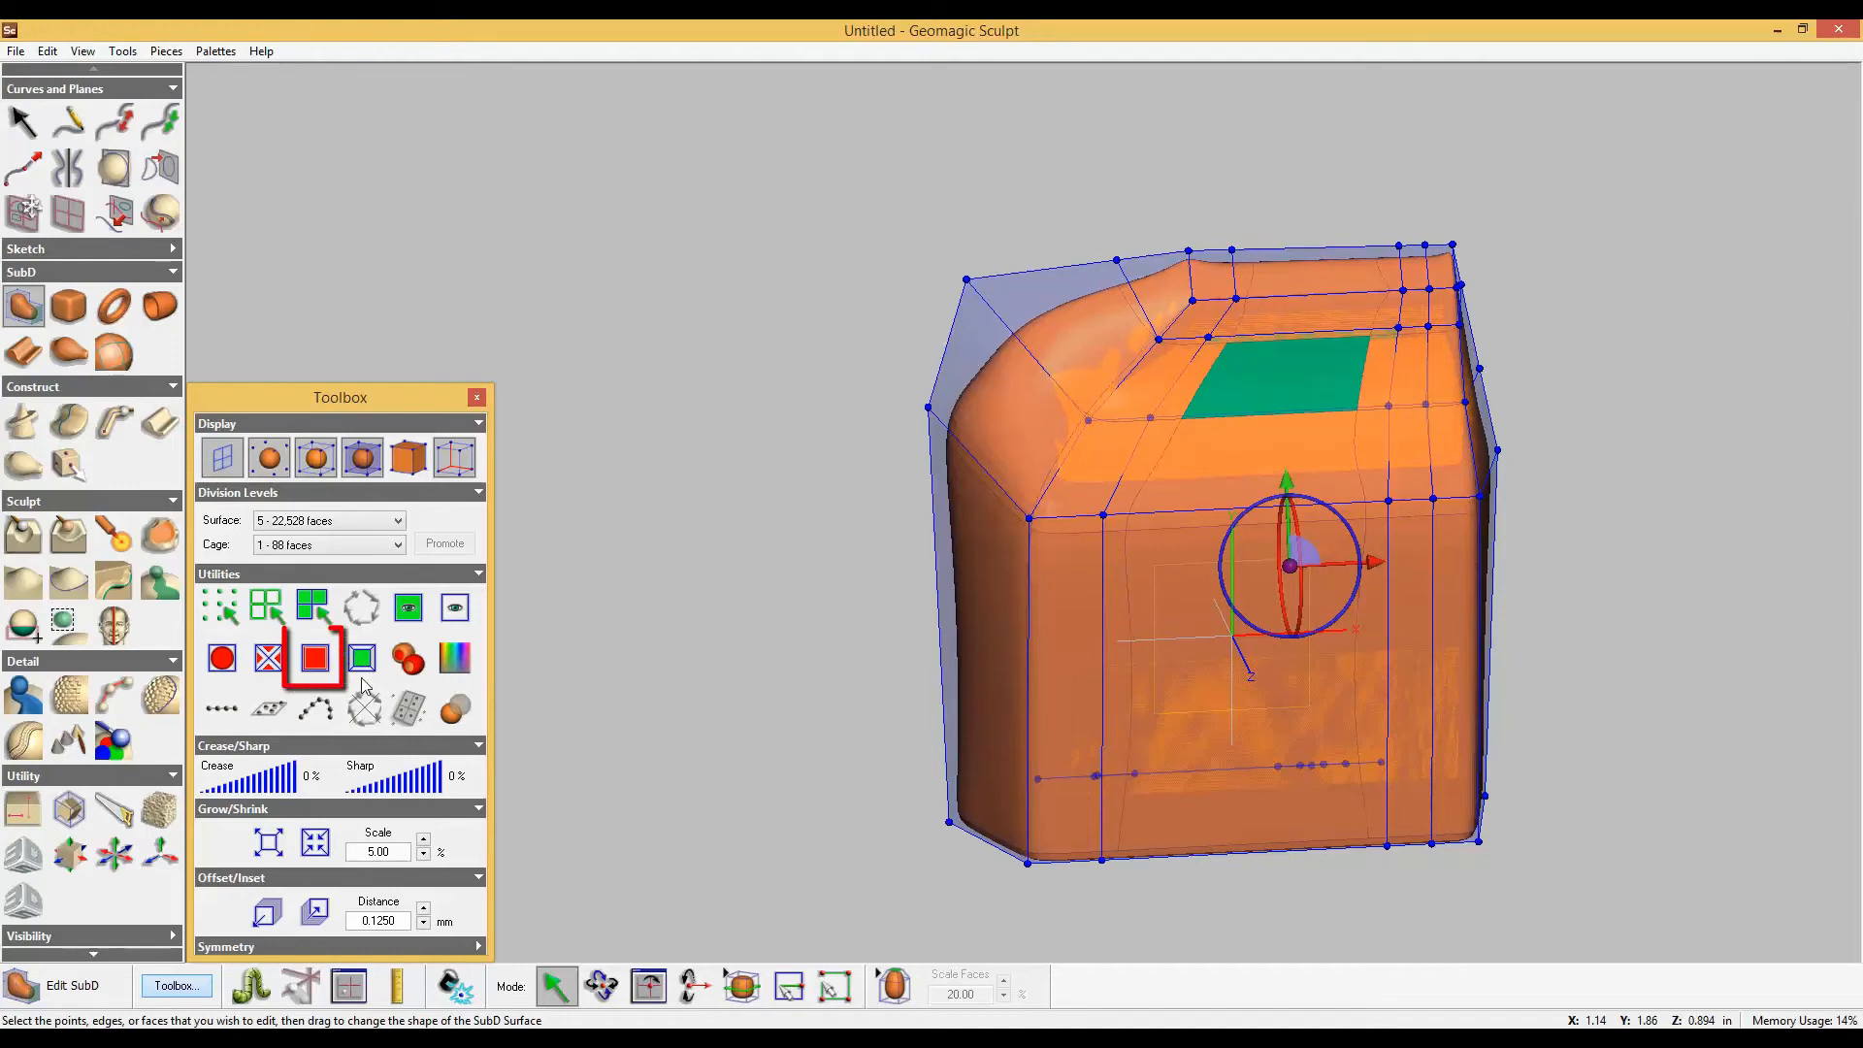
pyautogui.click(318, 670)
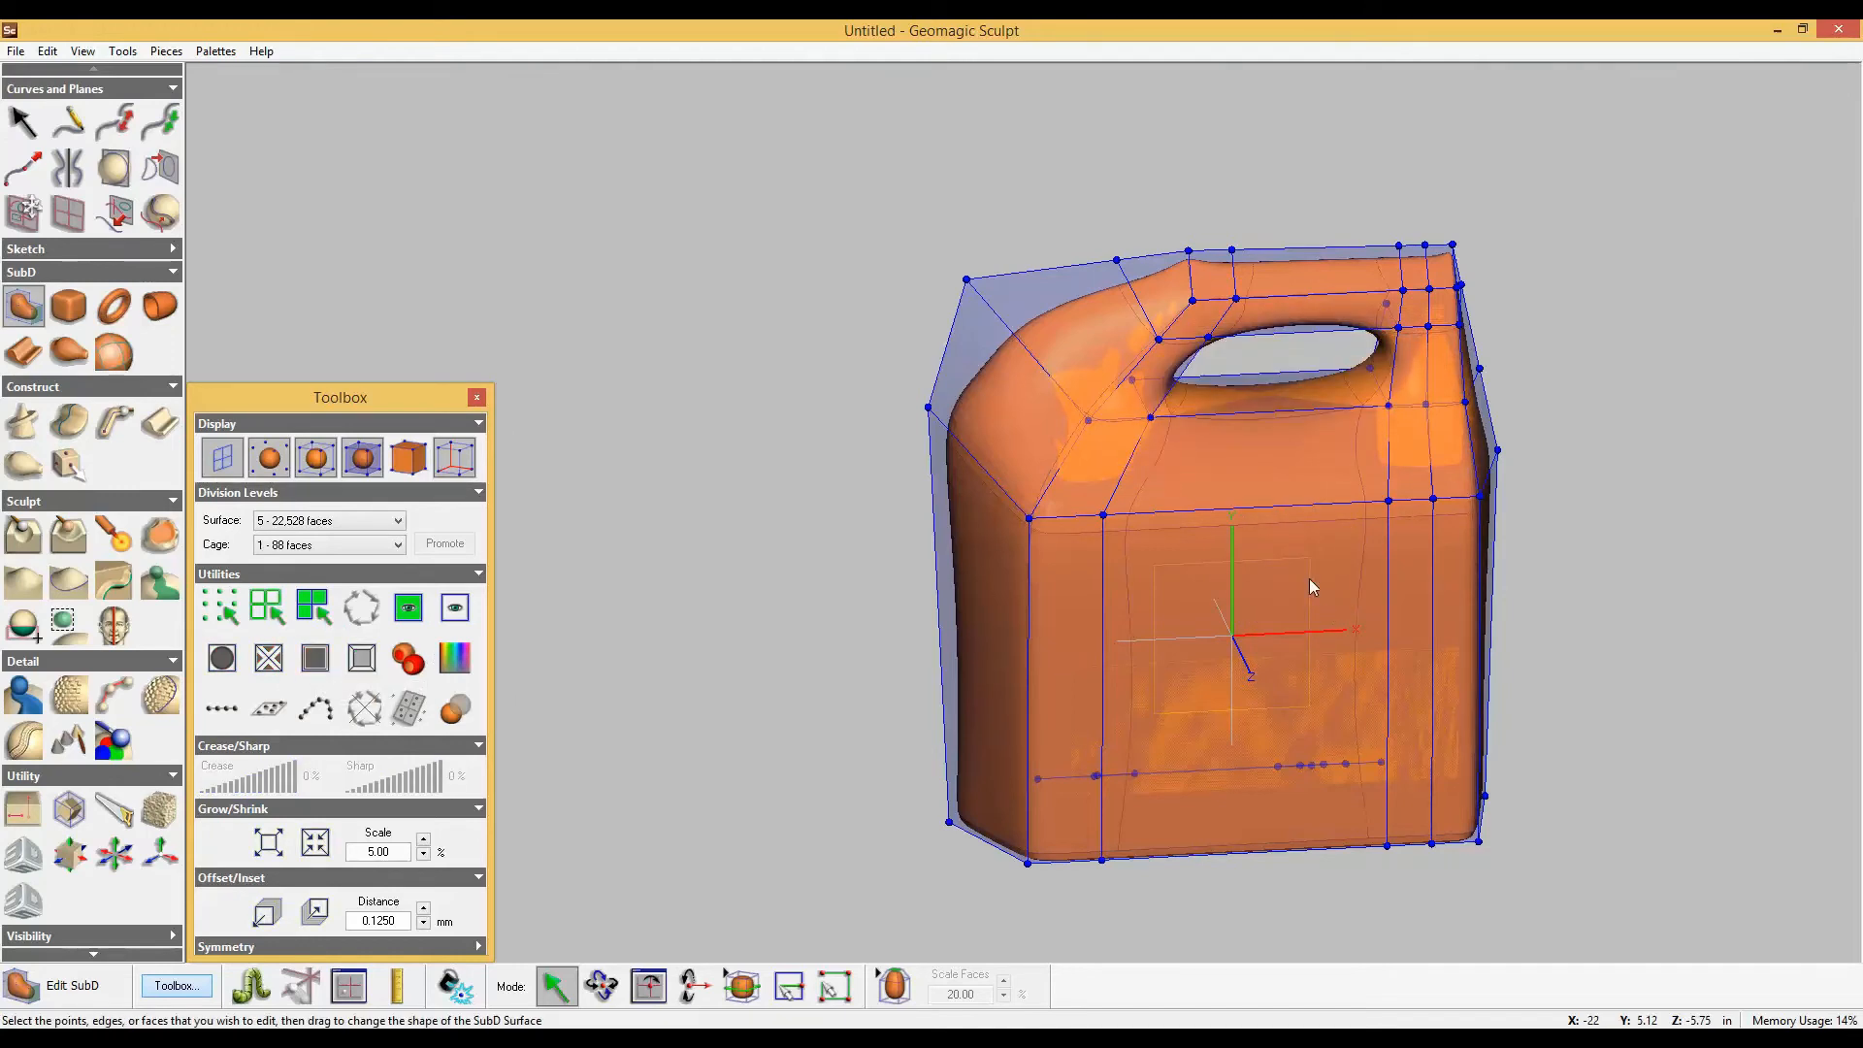
# Select the short edge beside the handle's +X end, on top of the body, and collapse it.
pyautogui.moveTo(1310, 580); pyautogui.dragTo(1150, 585, button='middle')
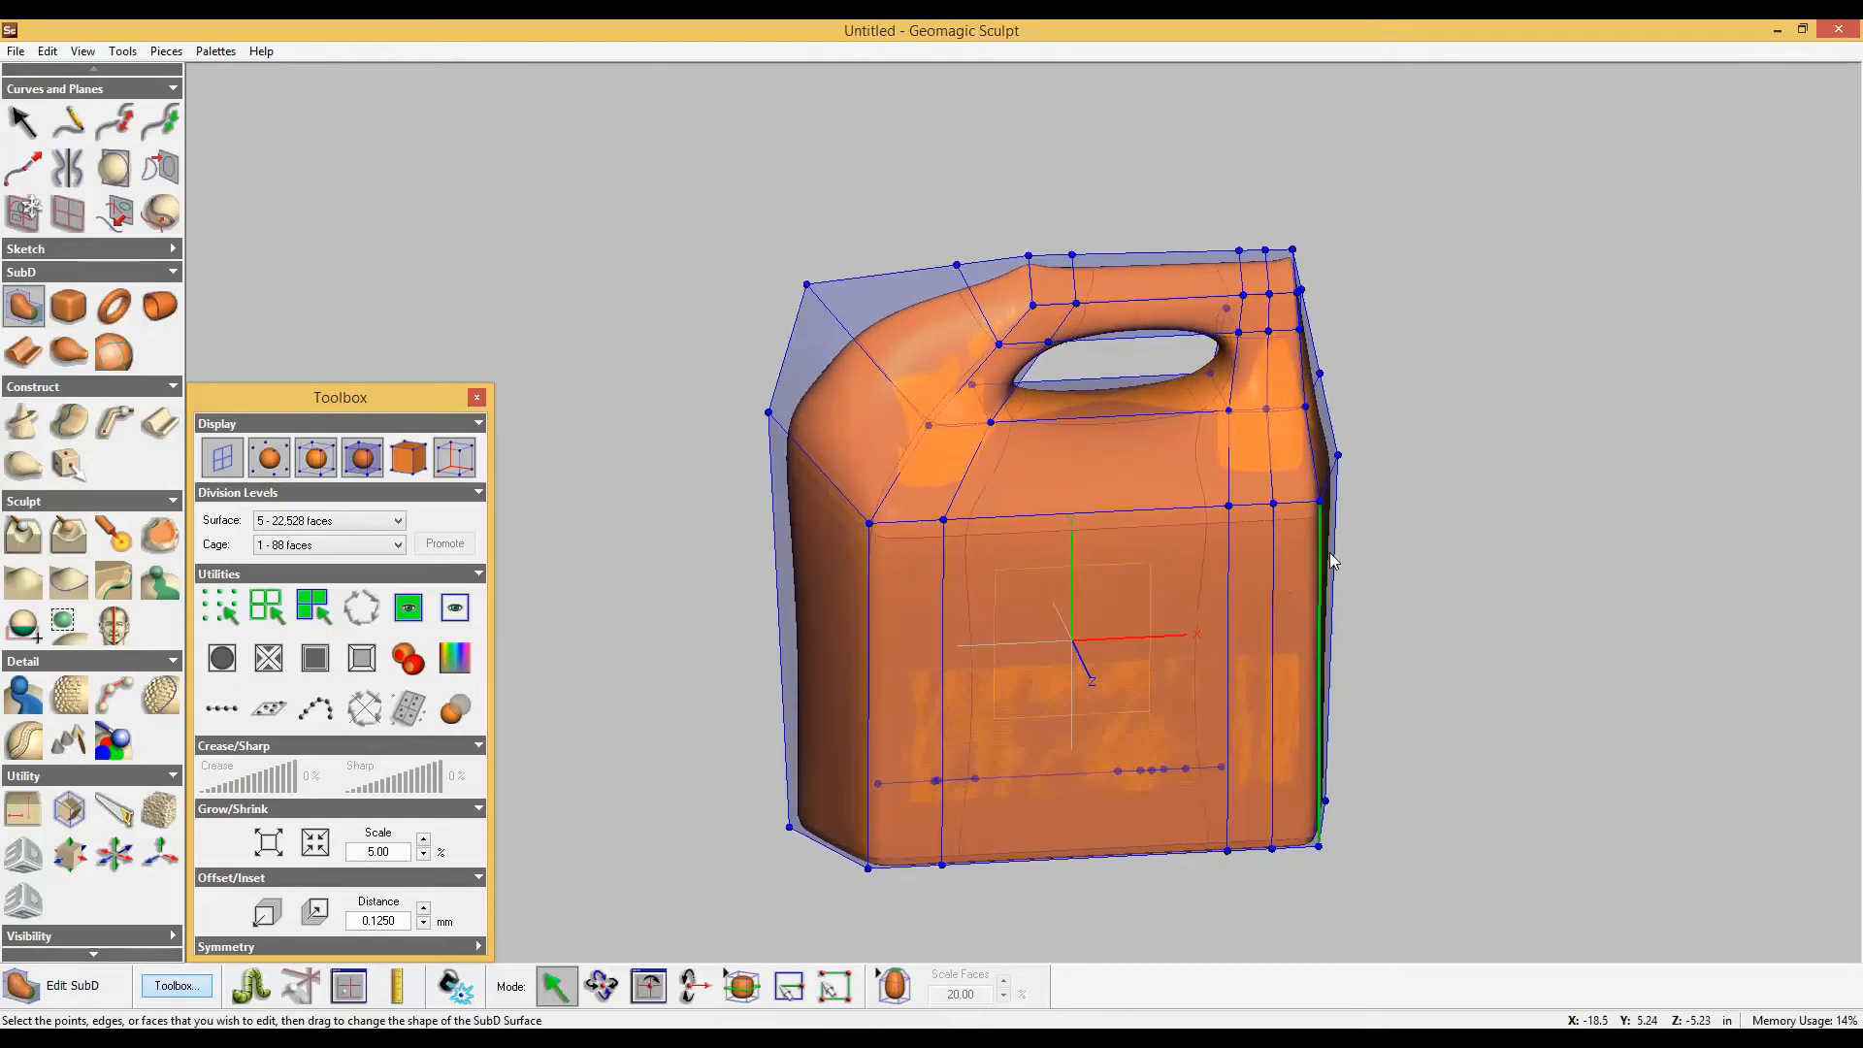
pyautogui.moveTo(1332, 561); pyautogui.dragTo(1357, 497, button='right')
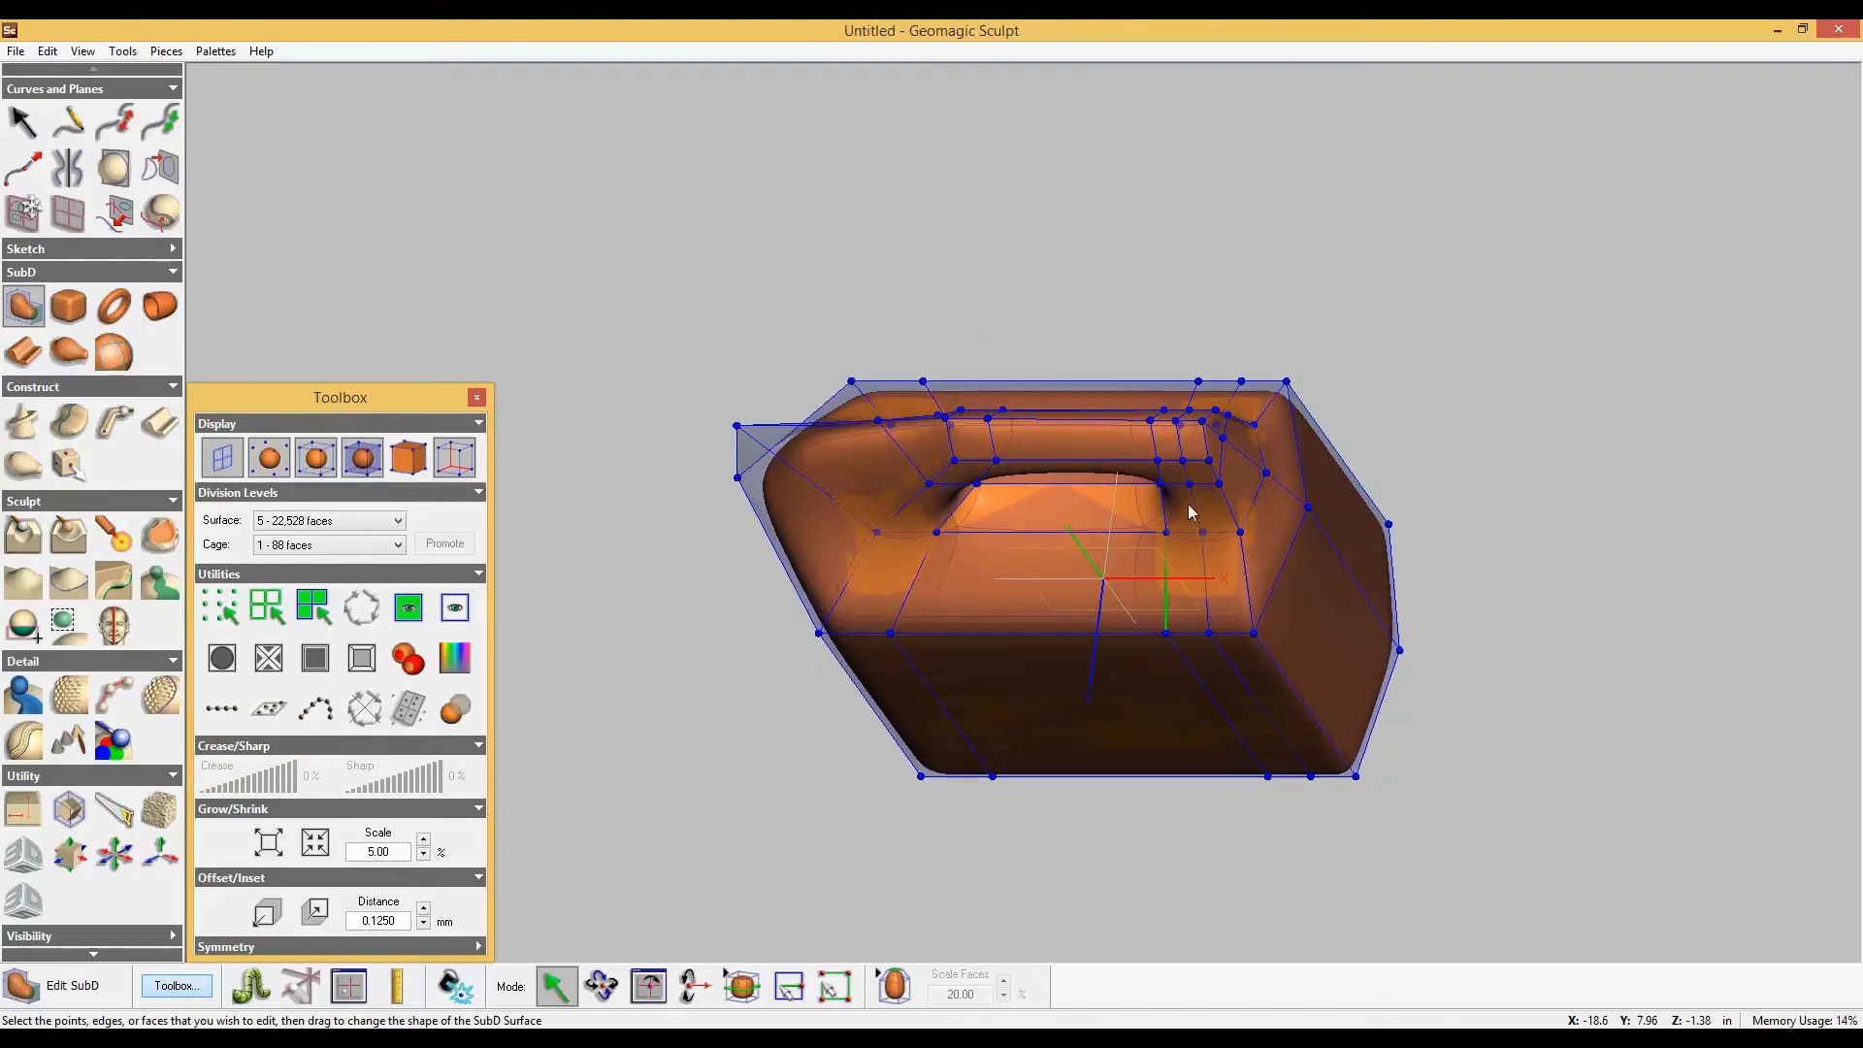
pyautogui.click(1196, 437)
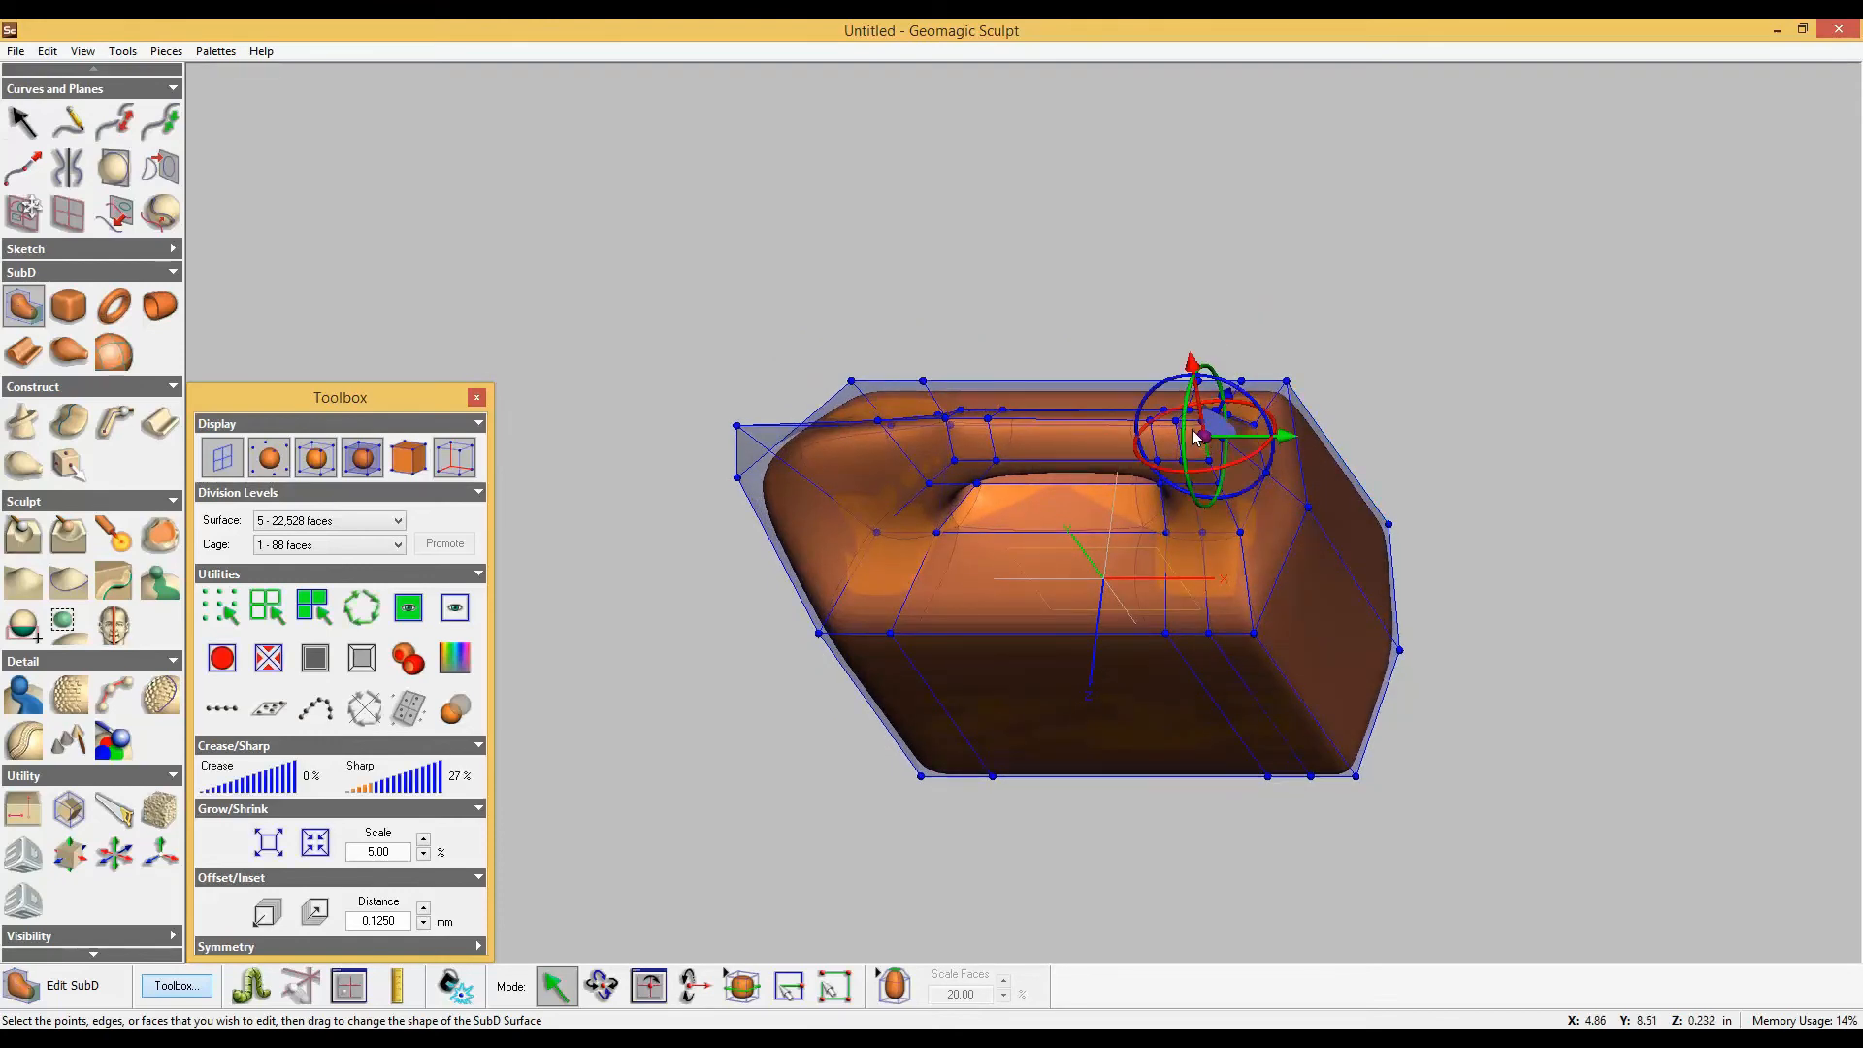
pyautogui.click(1221, 443)
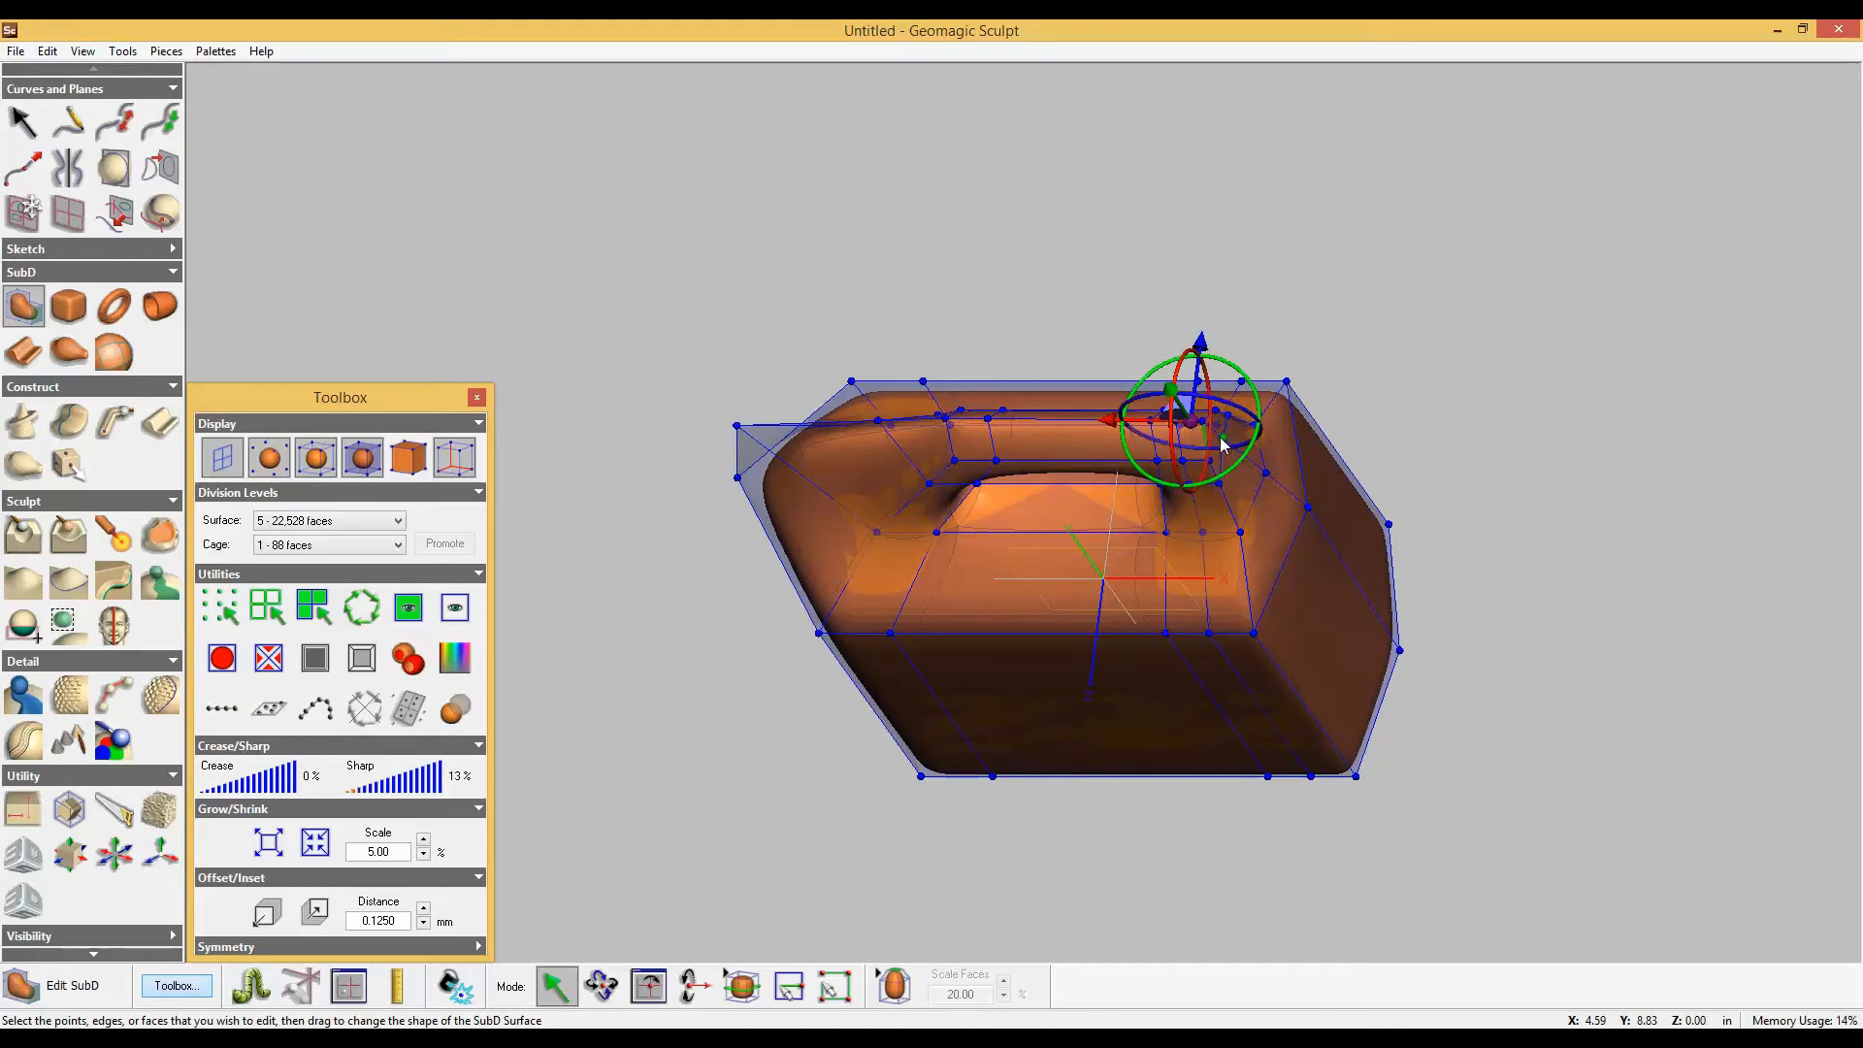
pyautogui.click(1211, 449)
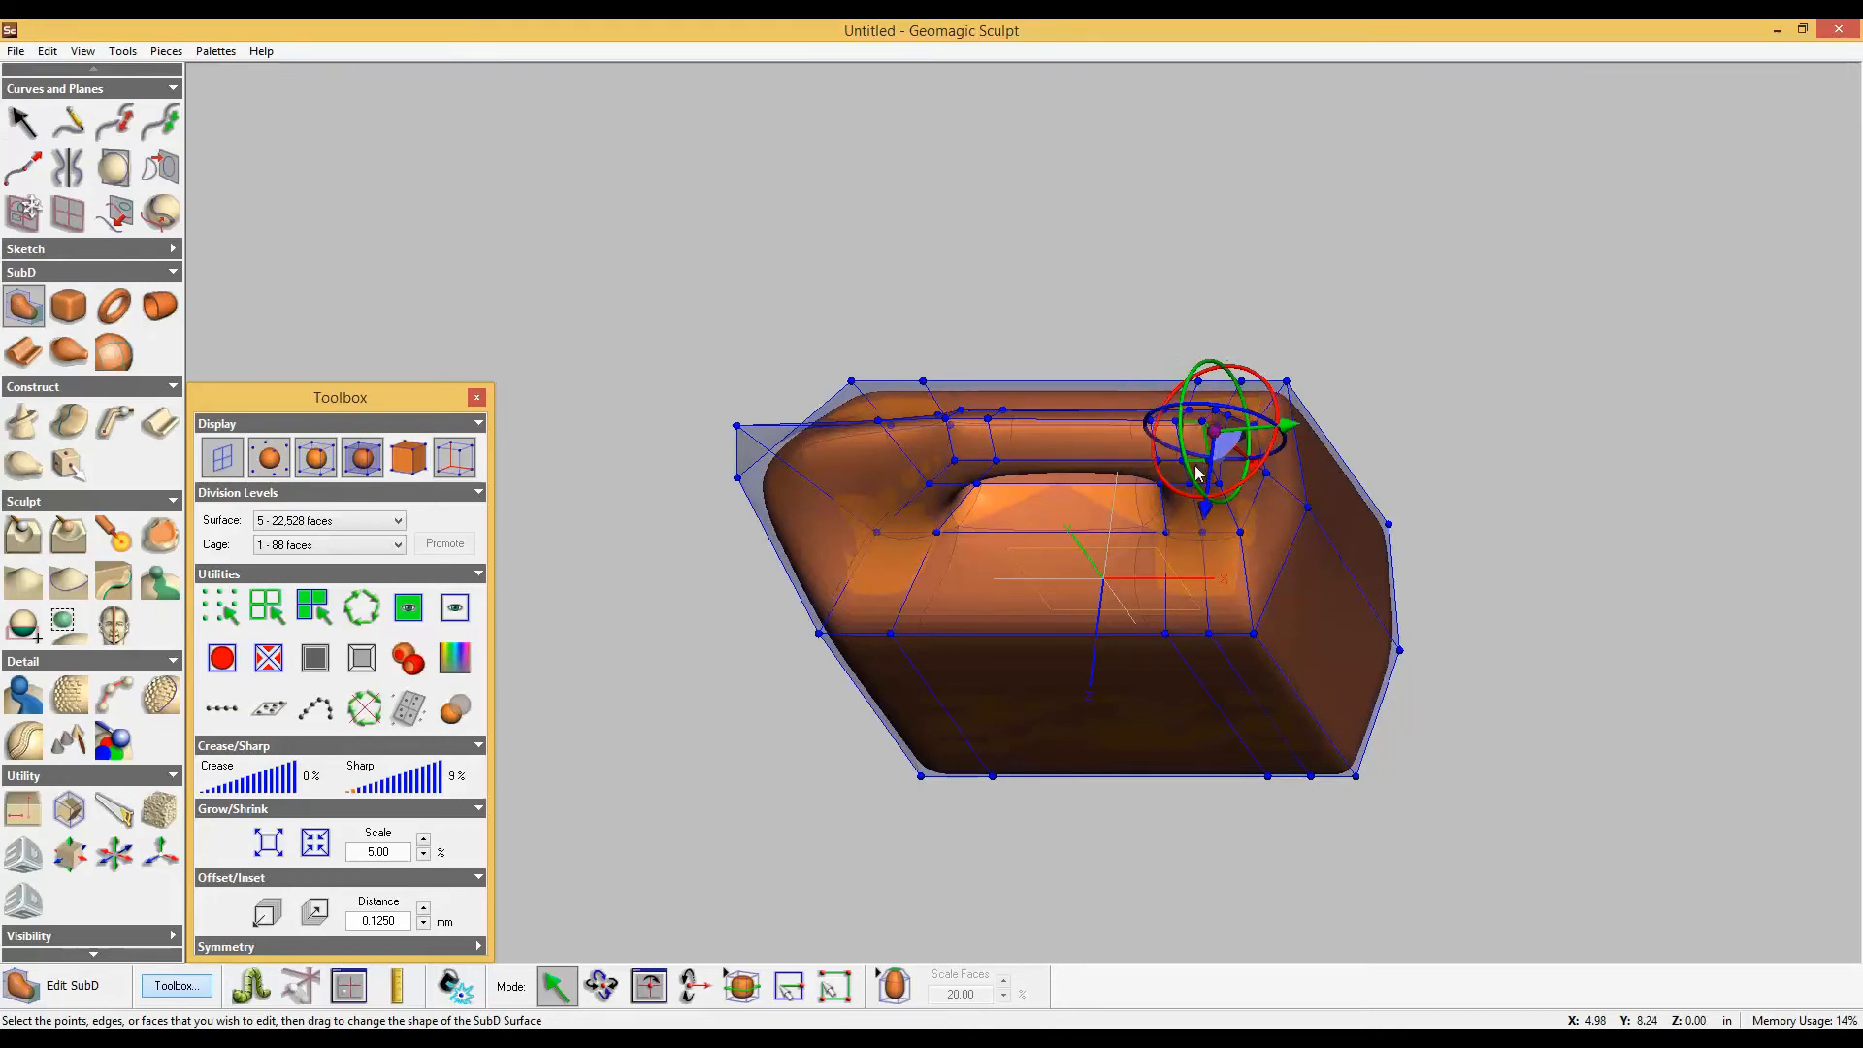
pyautogui.click(1210, 481)
pyautogui.click(1216, 480)
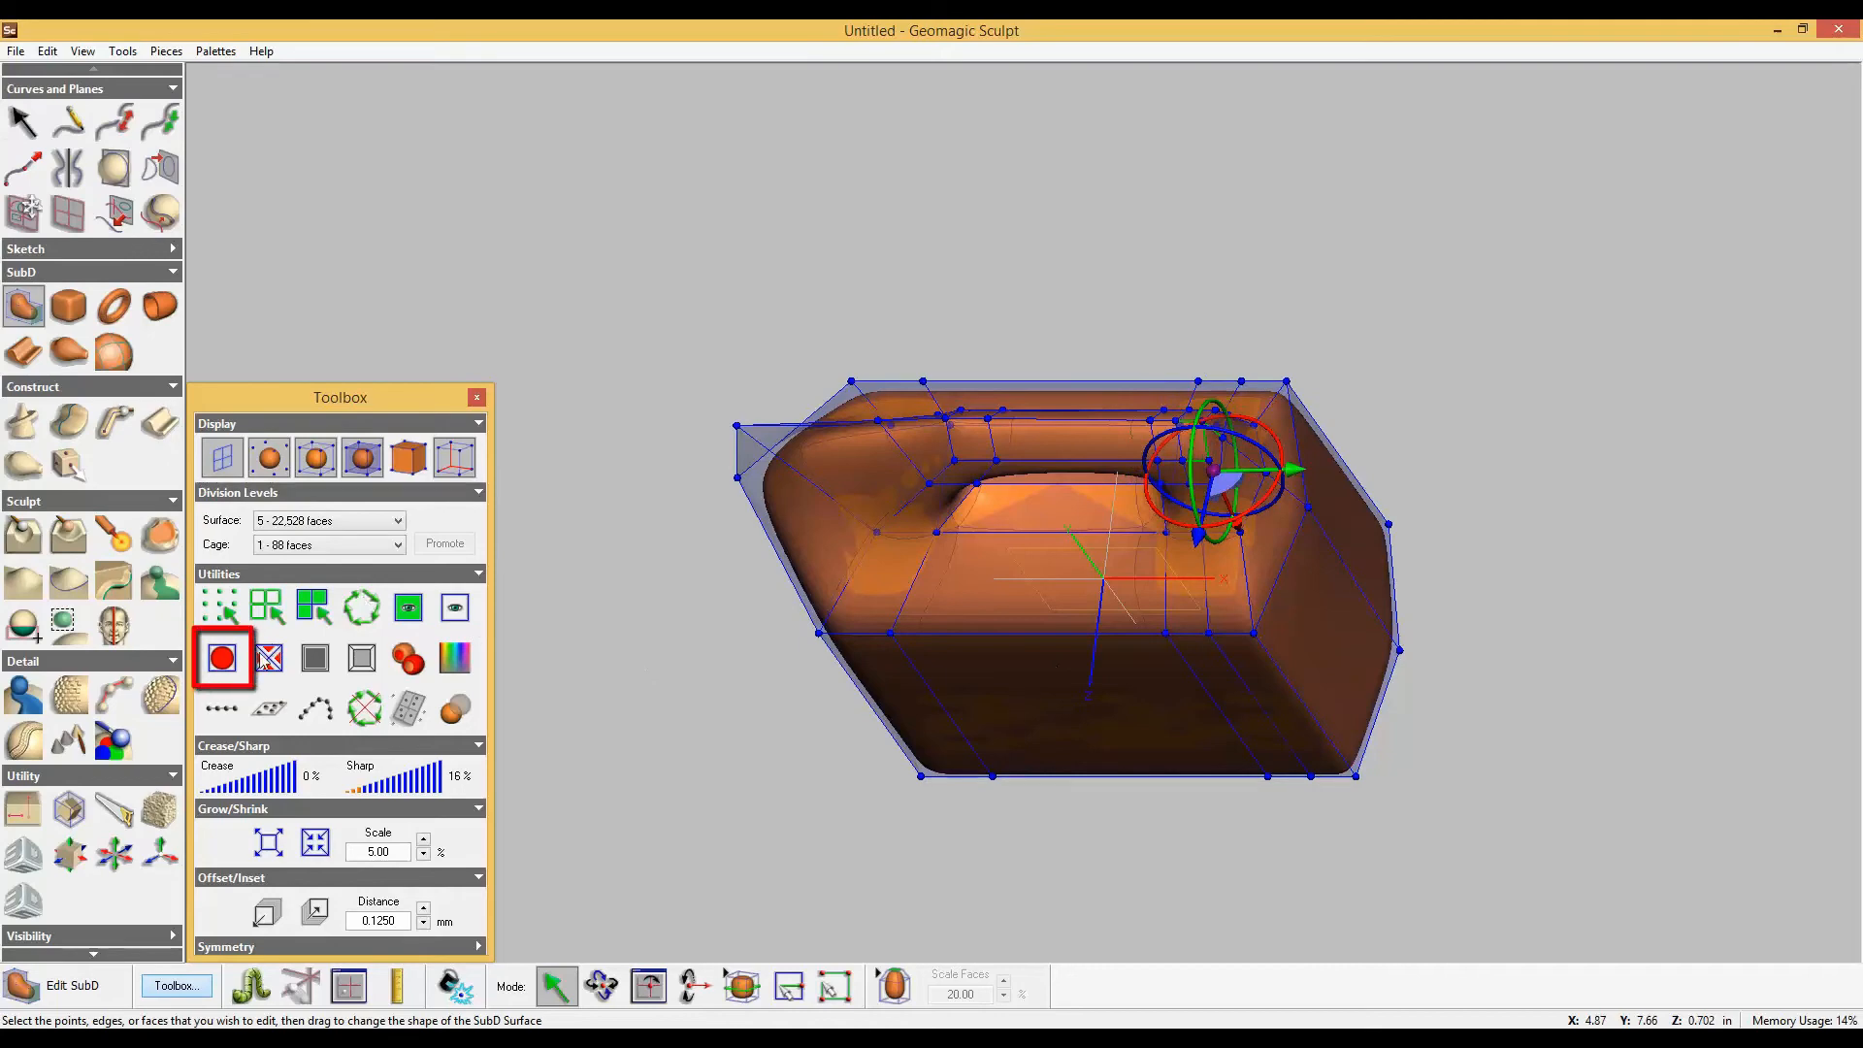
pyautogui.click(229, 660)
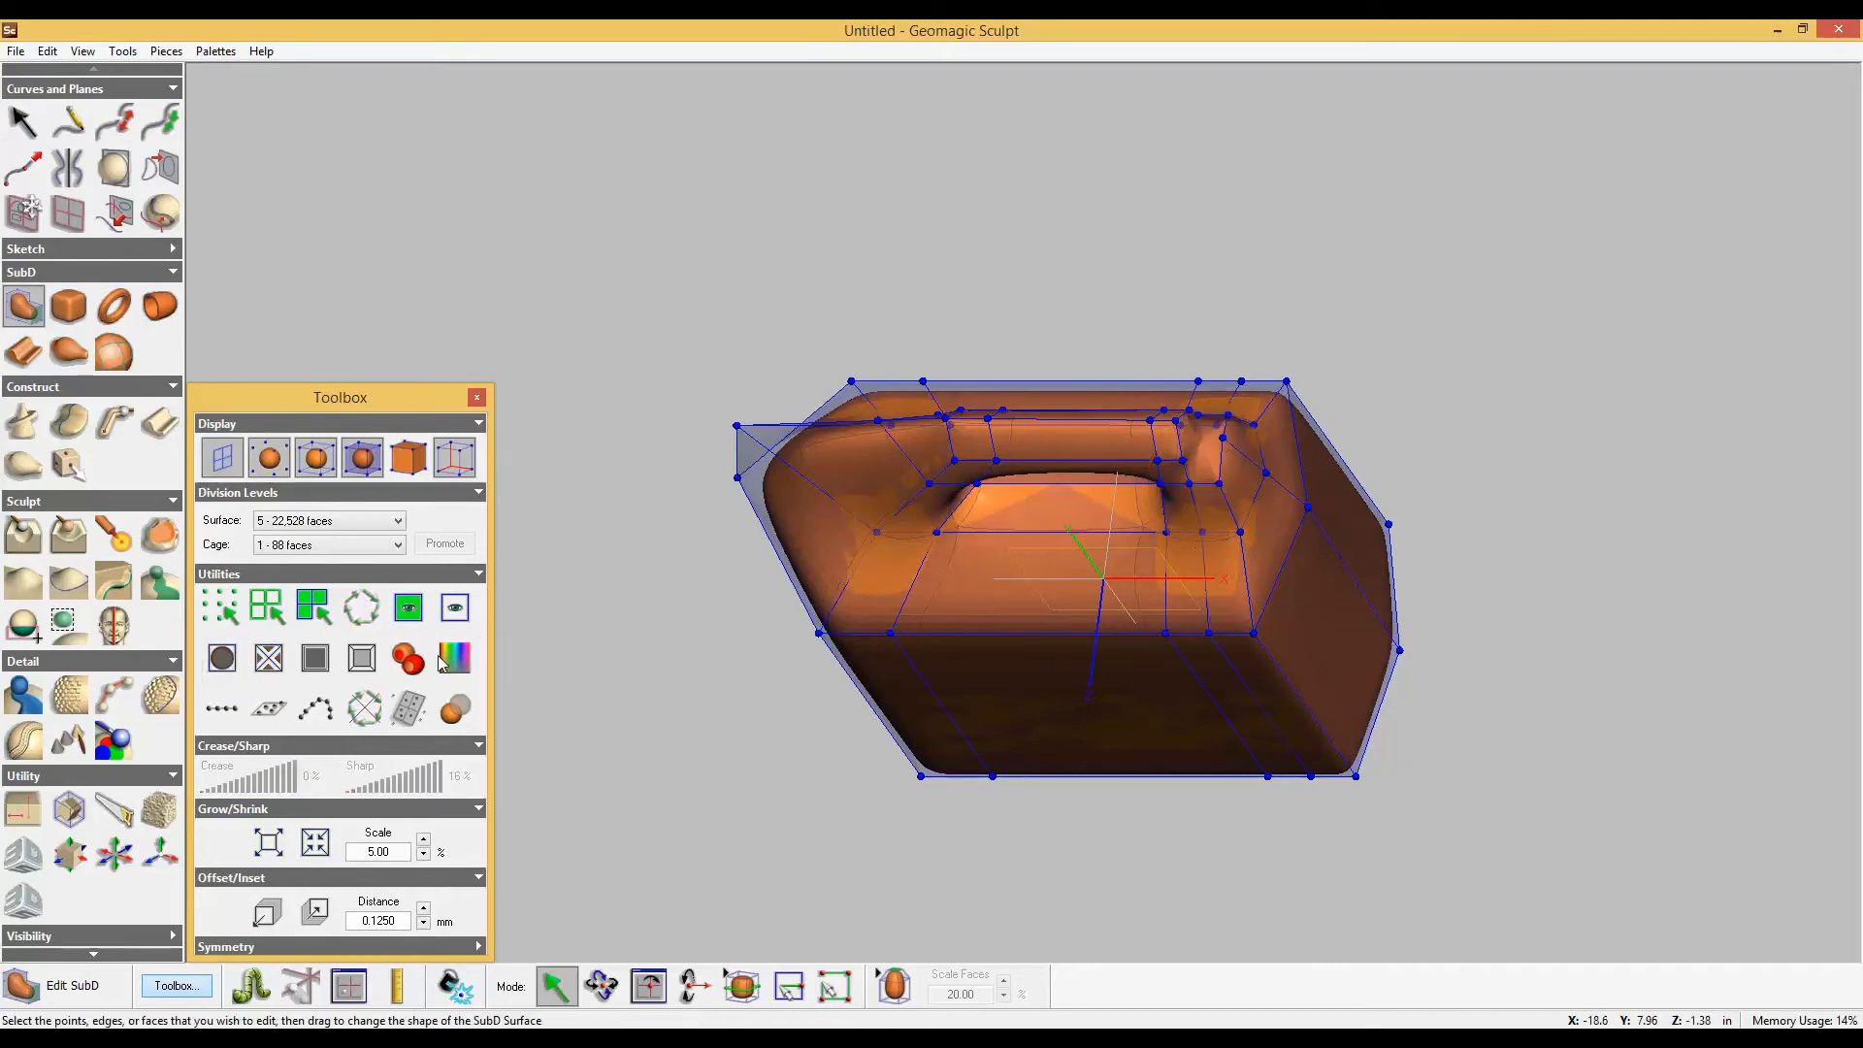
# Pull the middle point beside the handle's +X end outward to about X 5.57 in and Y 7.38 in.
pyautogui.moveTo(1152, 498); pyautogui.dragTo(1225, 390, button='middle')
pyautogui.click(1216, 407)
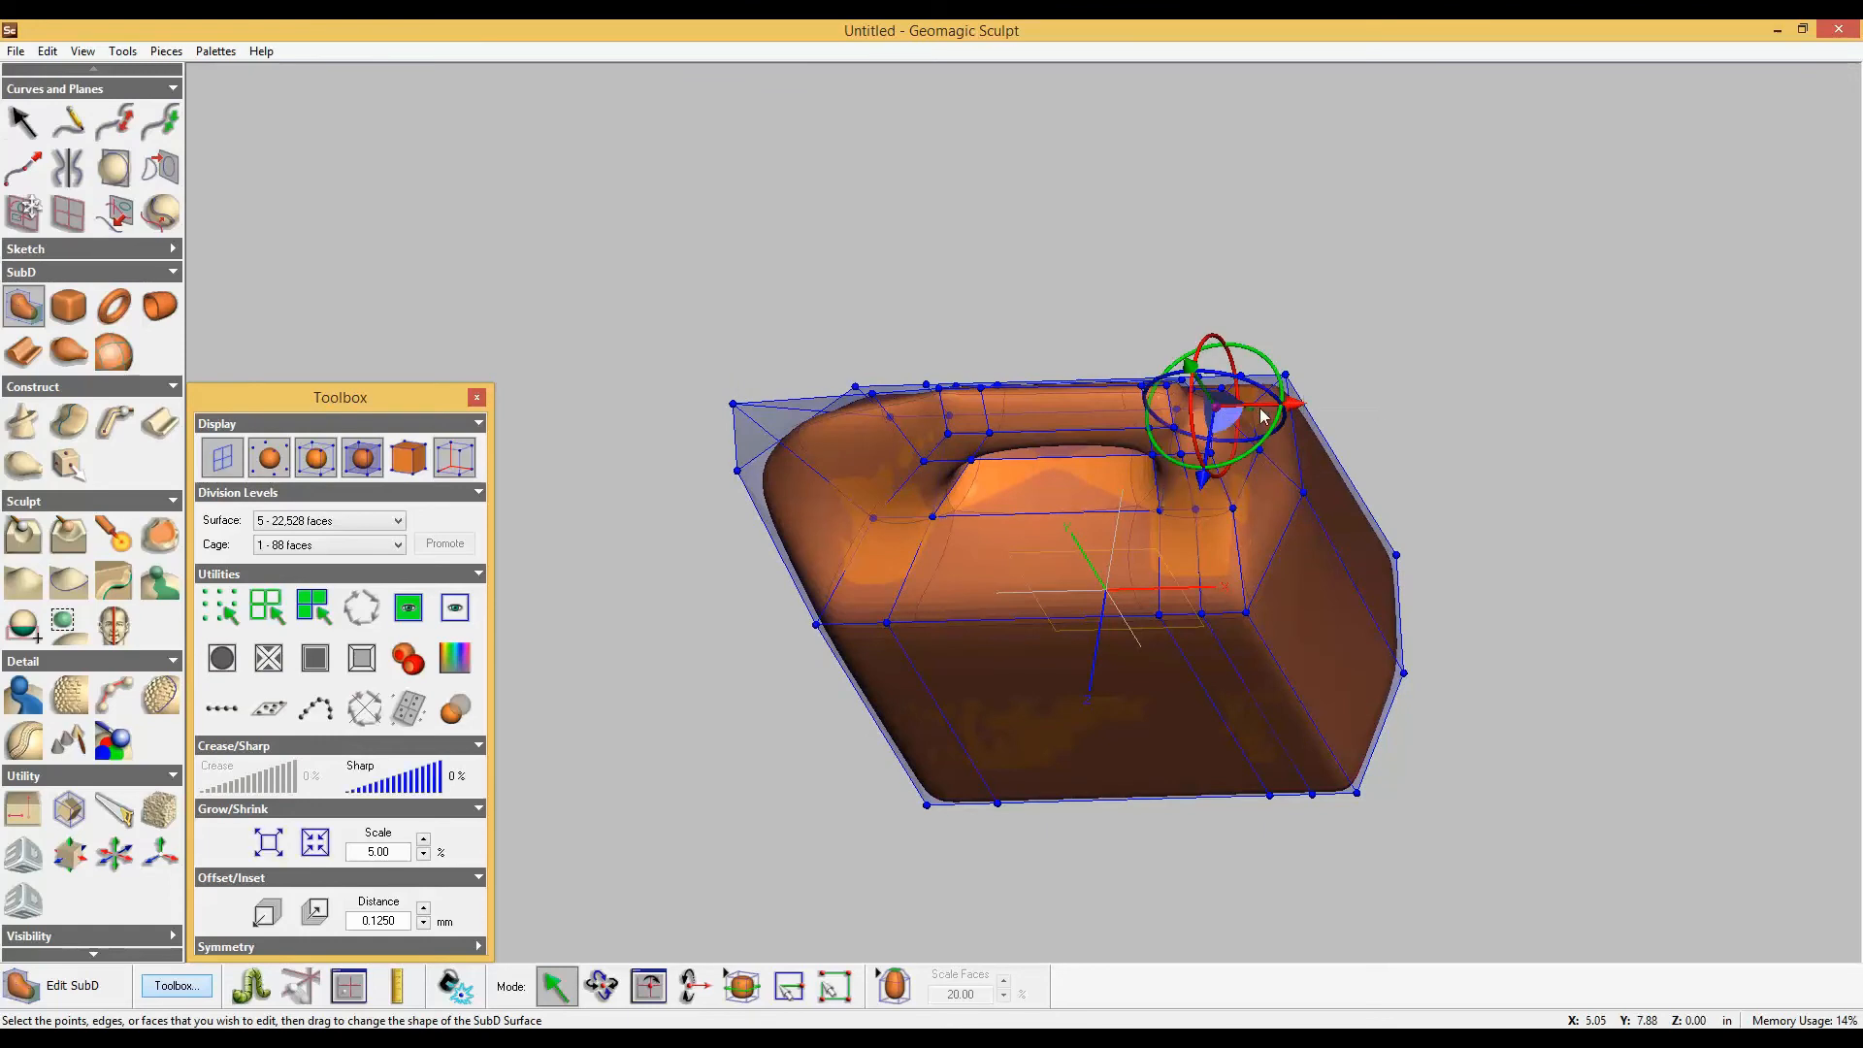
pyautogui.moveTo(1283, 416); pyautogui.dragTo(1289, 415)
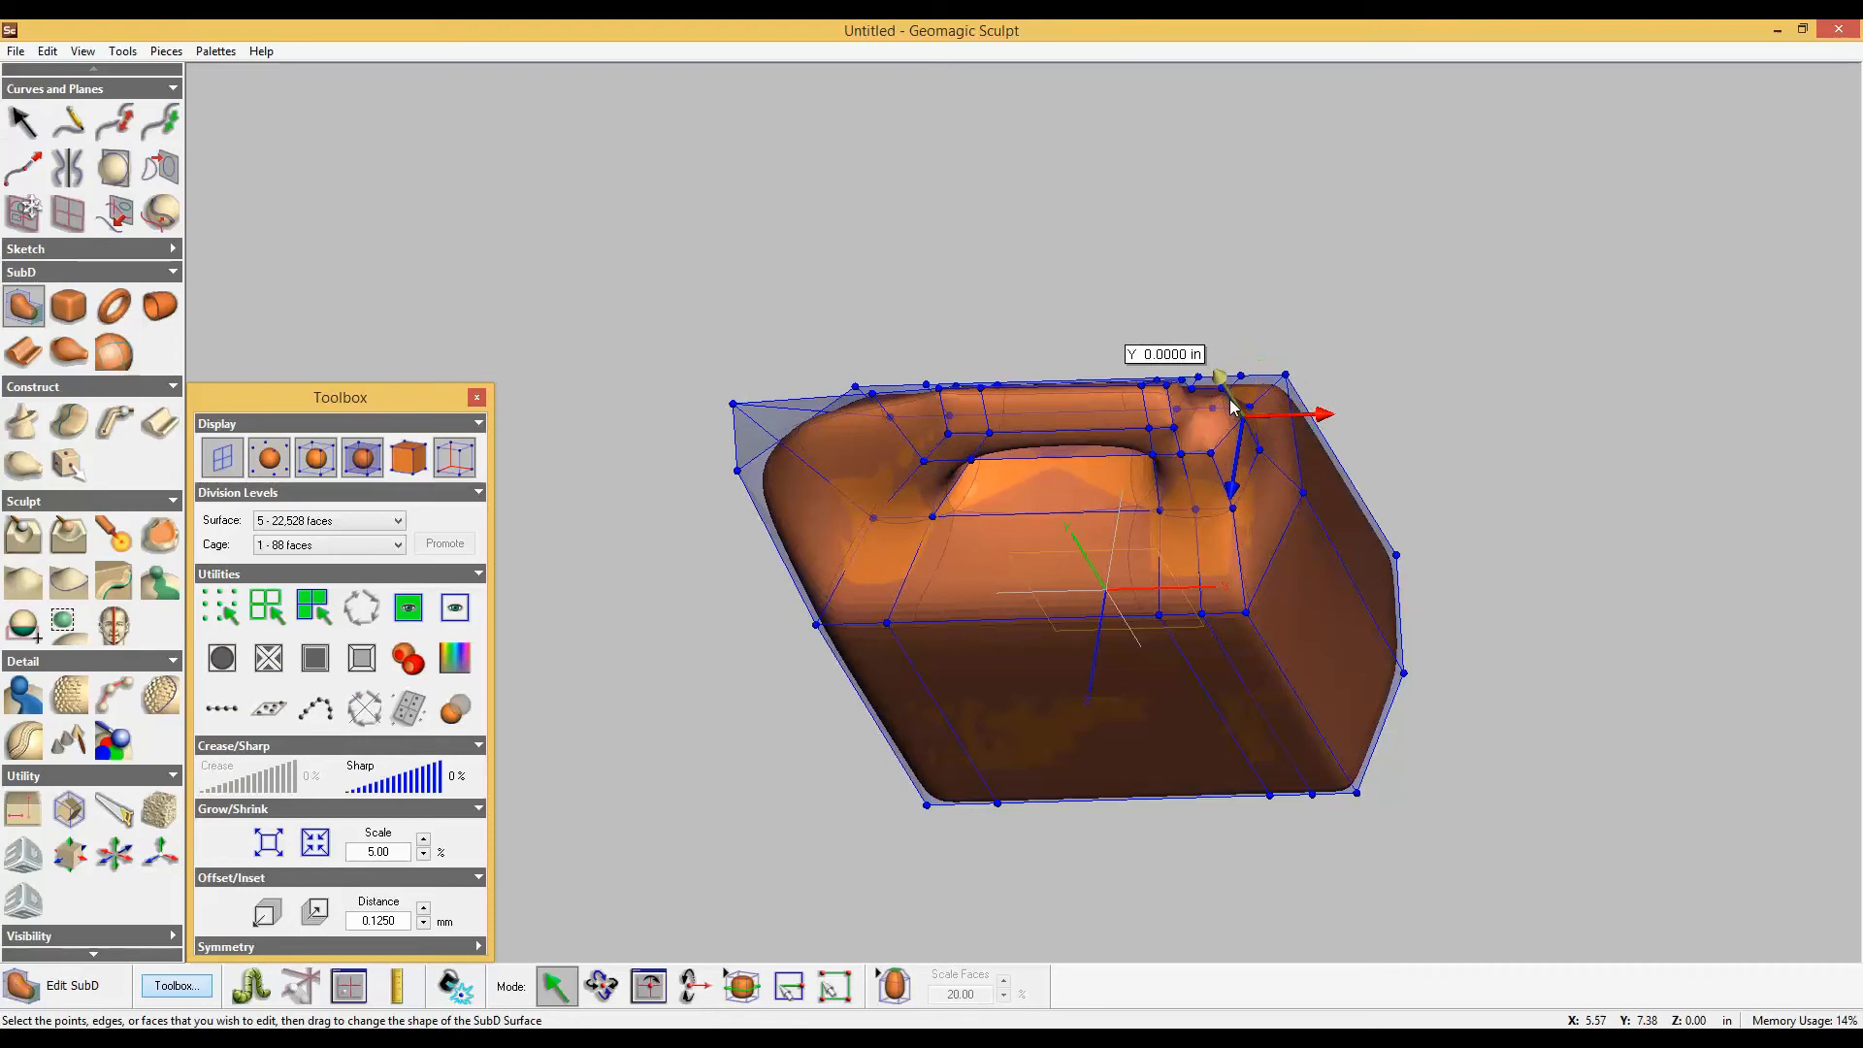
# Lower the sharpness of the edge next to the handle's +X end all the way and clear the selection.
pyautogui.click(1219, 474)
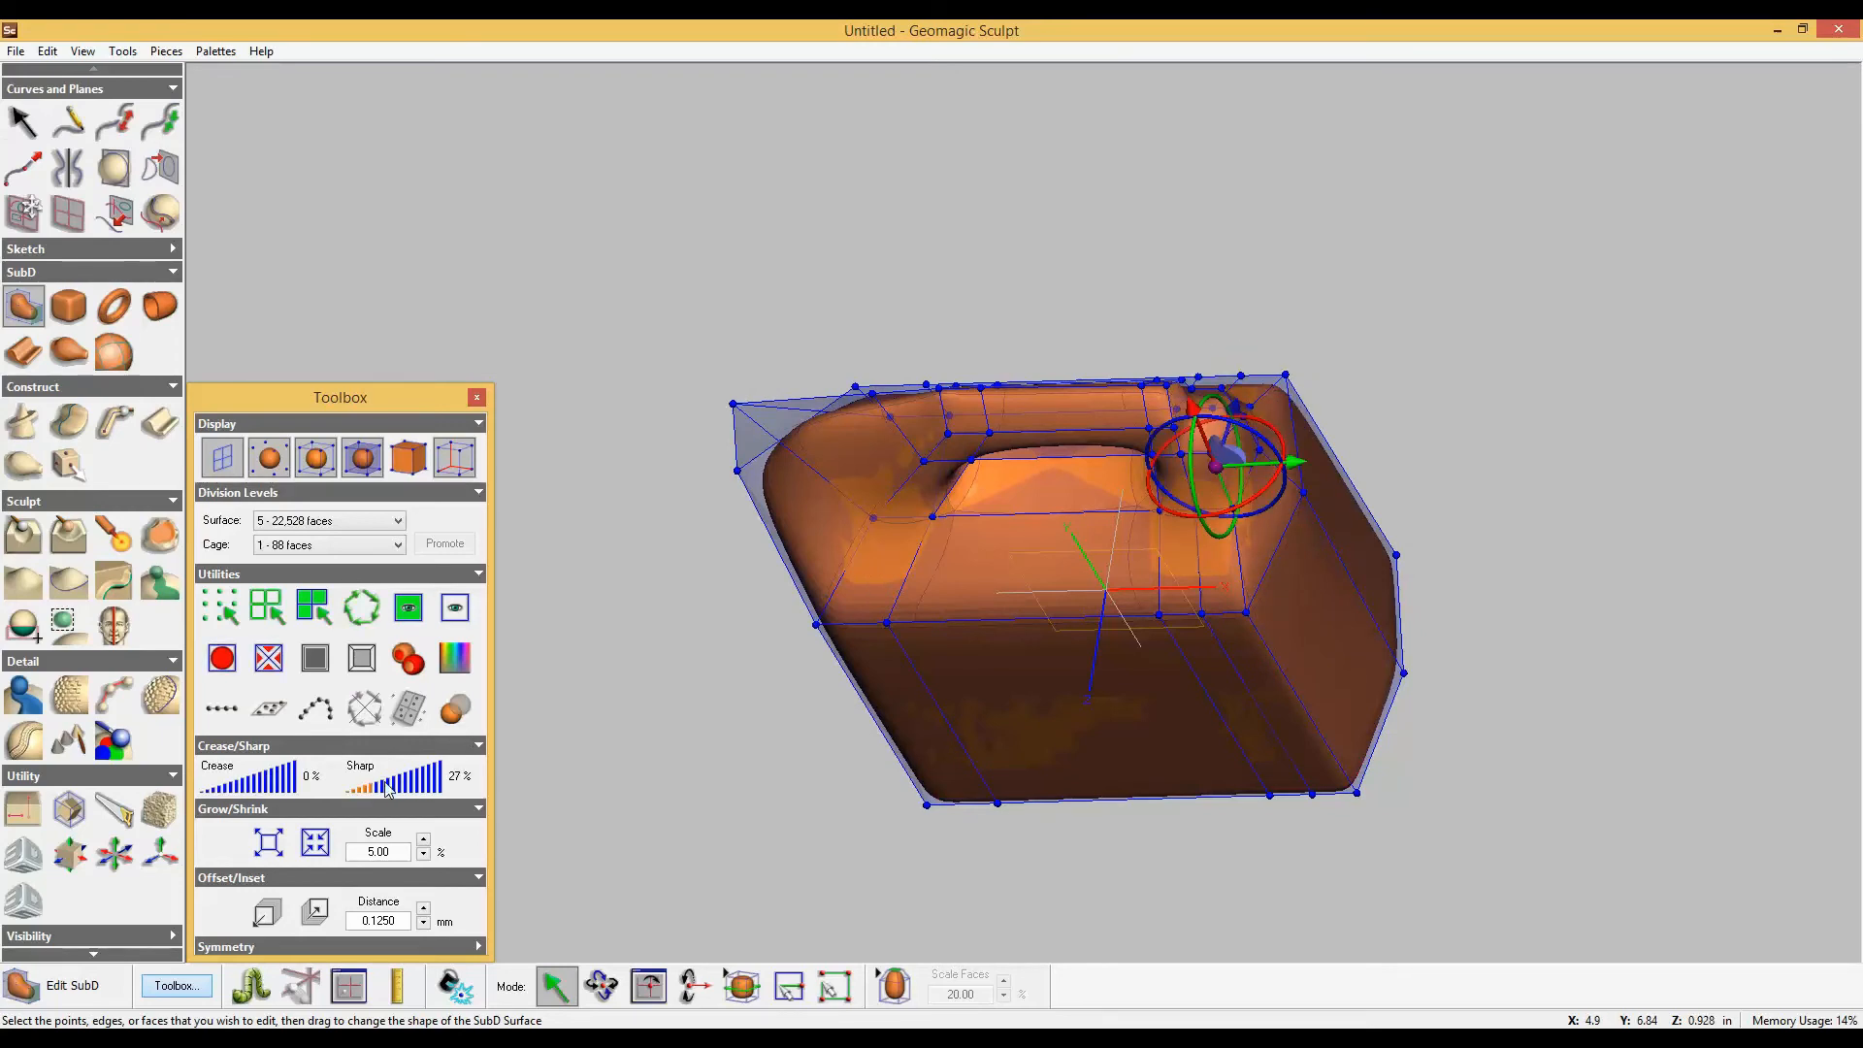
pyautogui.moveTo(400, 782); pyautogui.dragTo(334, 791)
pyautogui.click(1517, 683)
# Add an inner face loop to the large central front face and shrink the inner face twice by 5%.
pyautogui.moveTo(905, 747); pyautogui.dragTo(992, 757, button='middle')
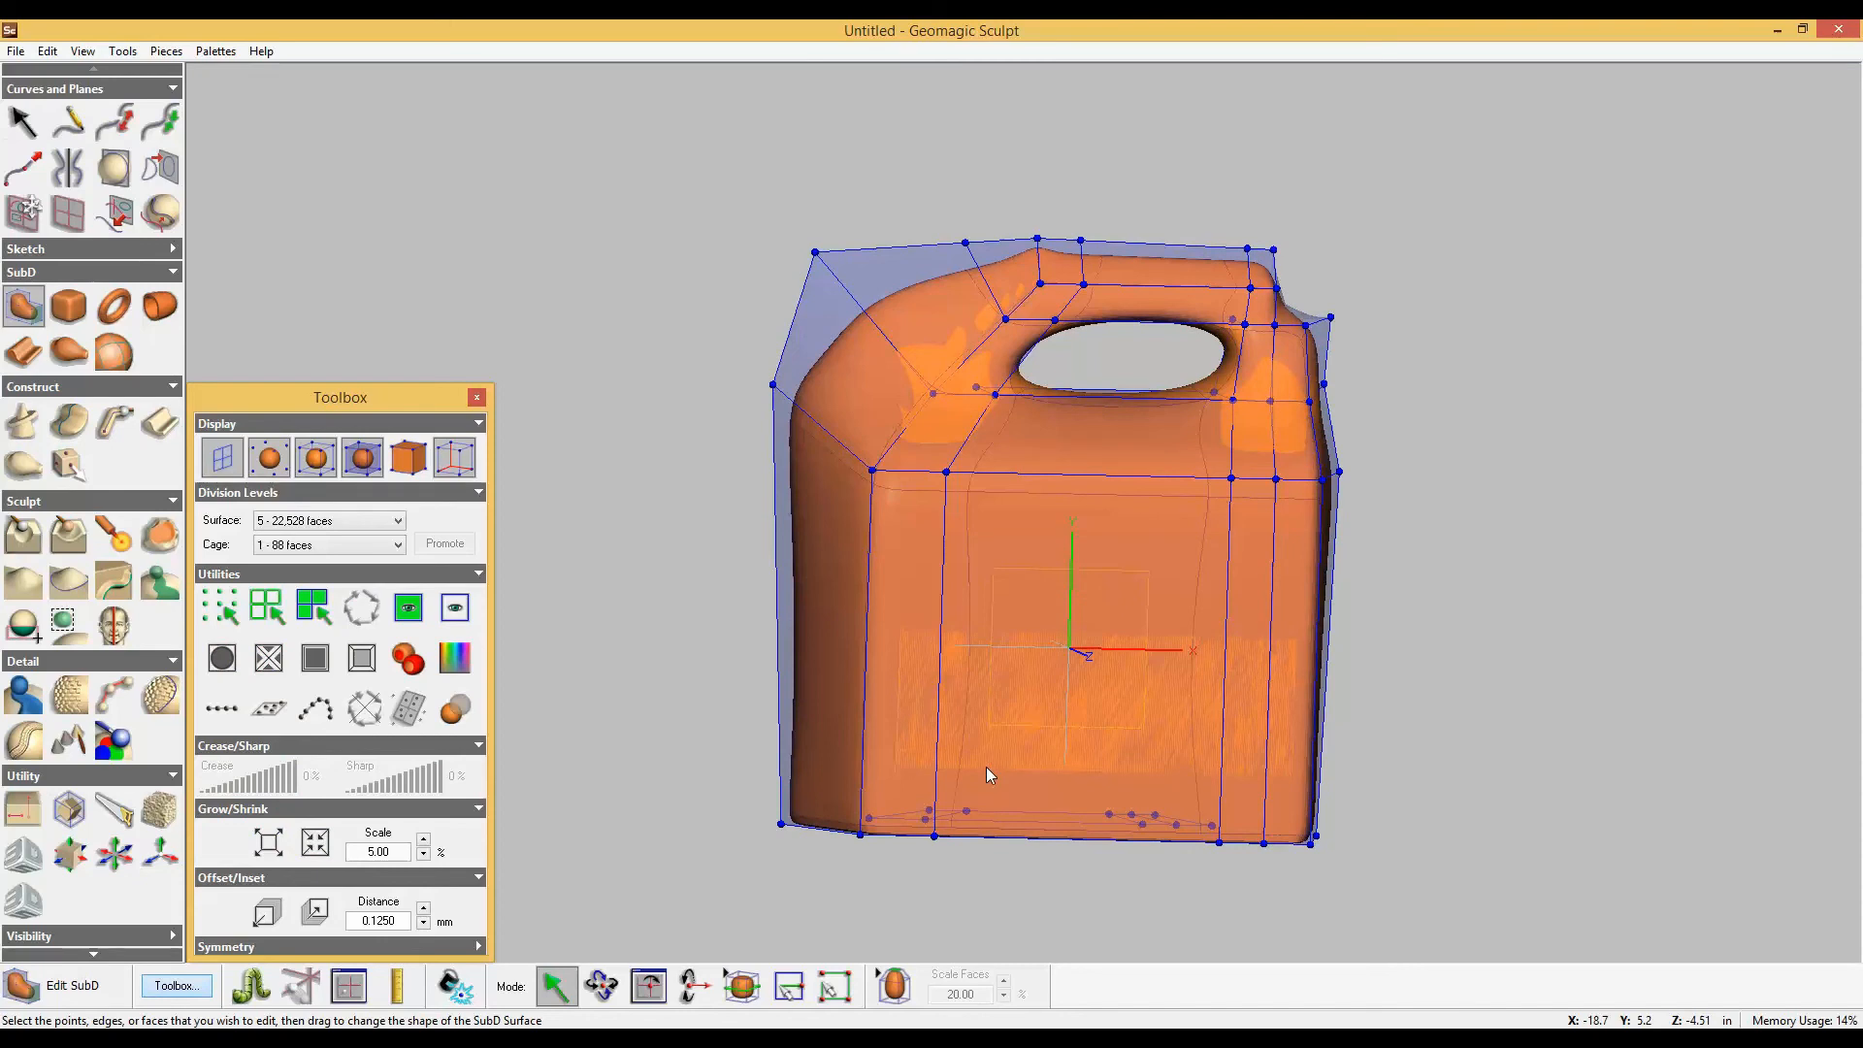
pyautogui.click(1004, 735)
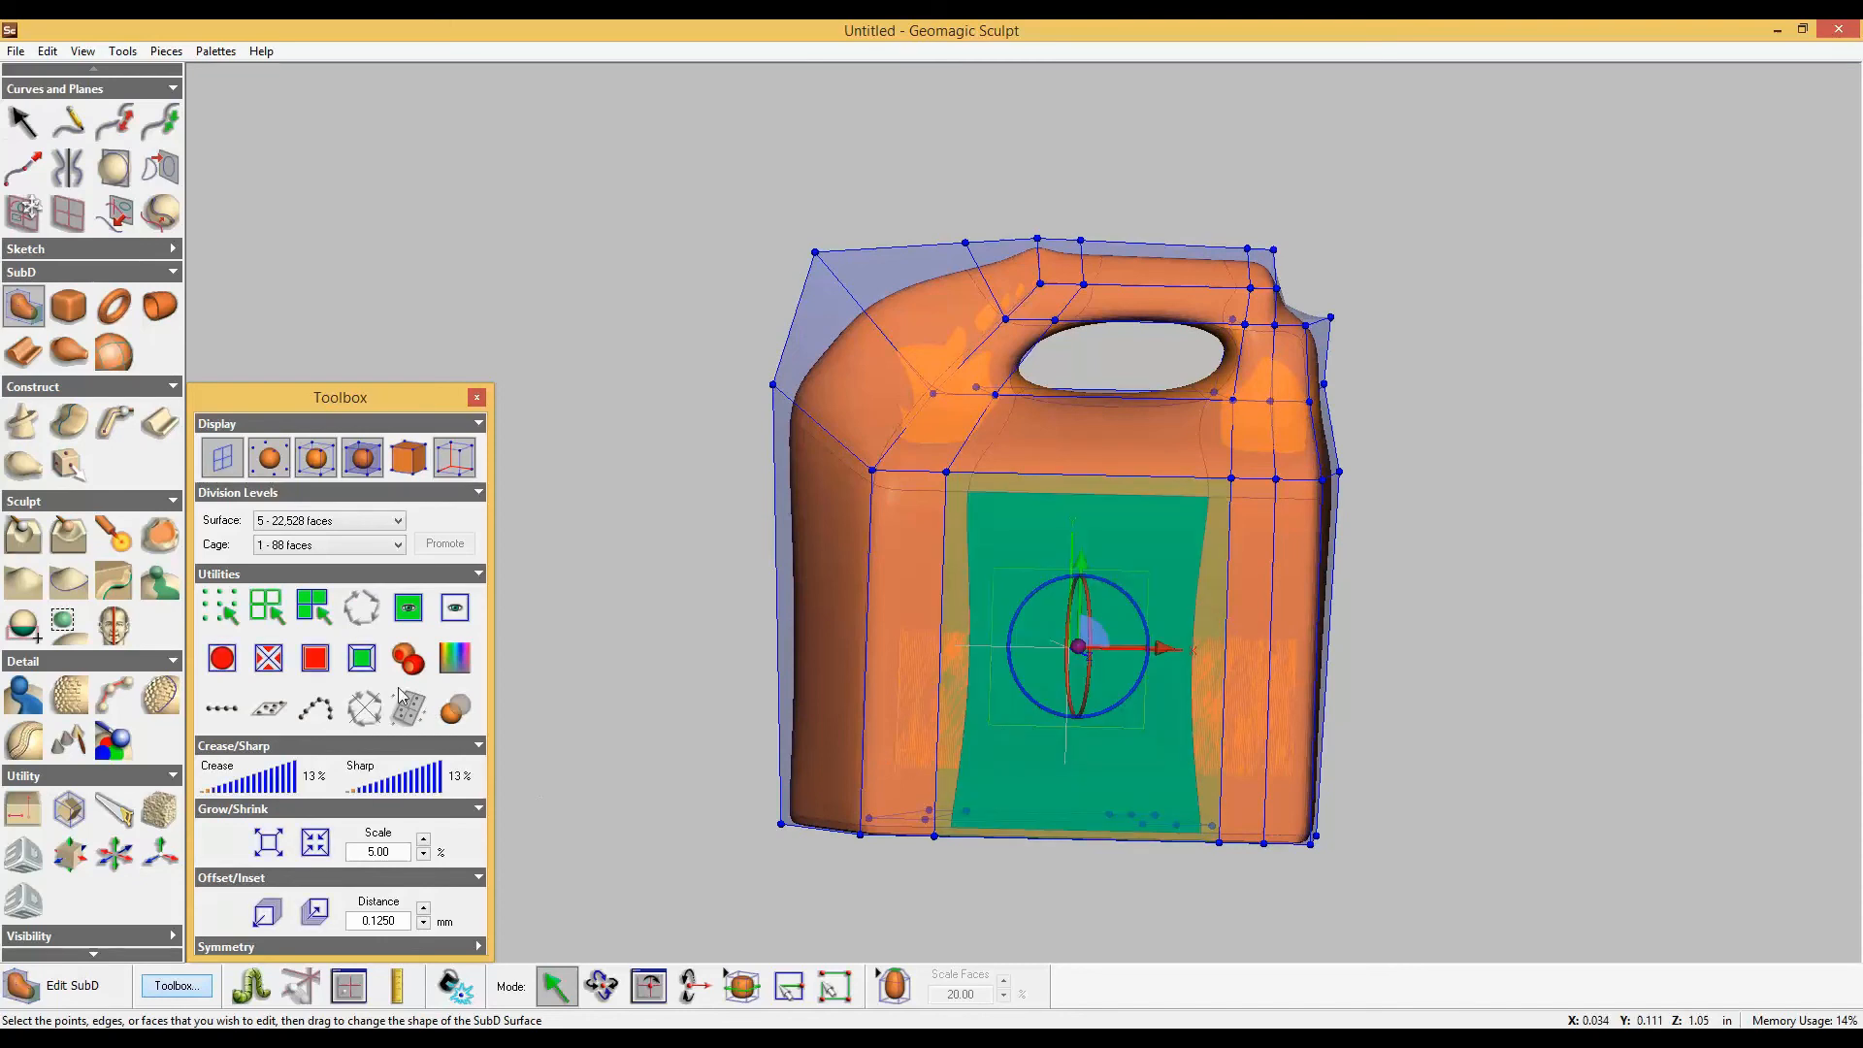
pyautogui.click(362, 658)
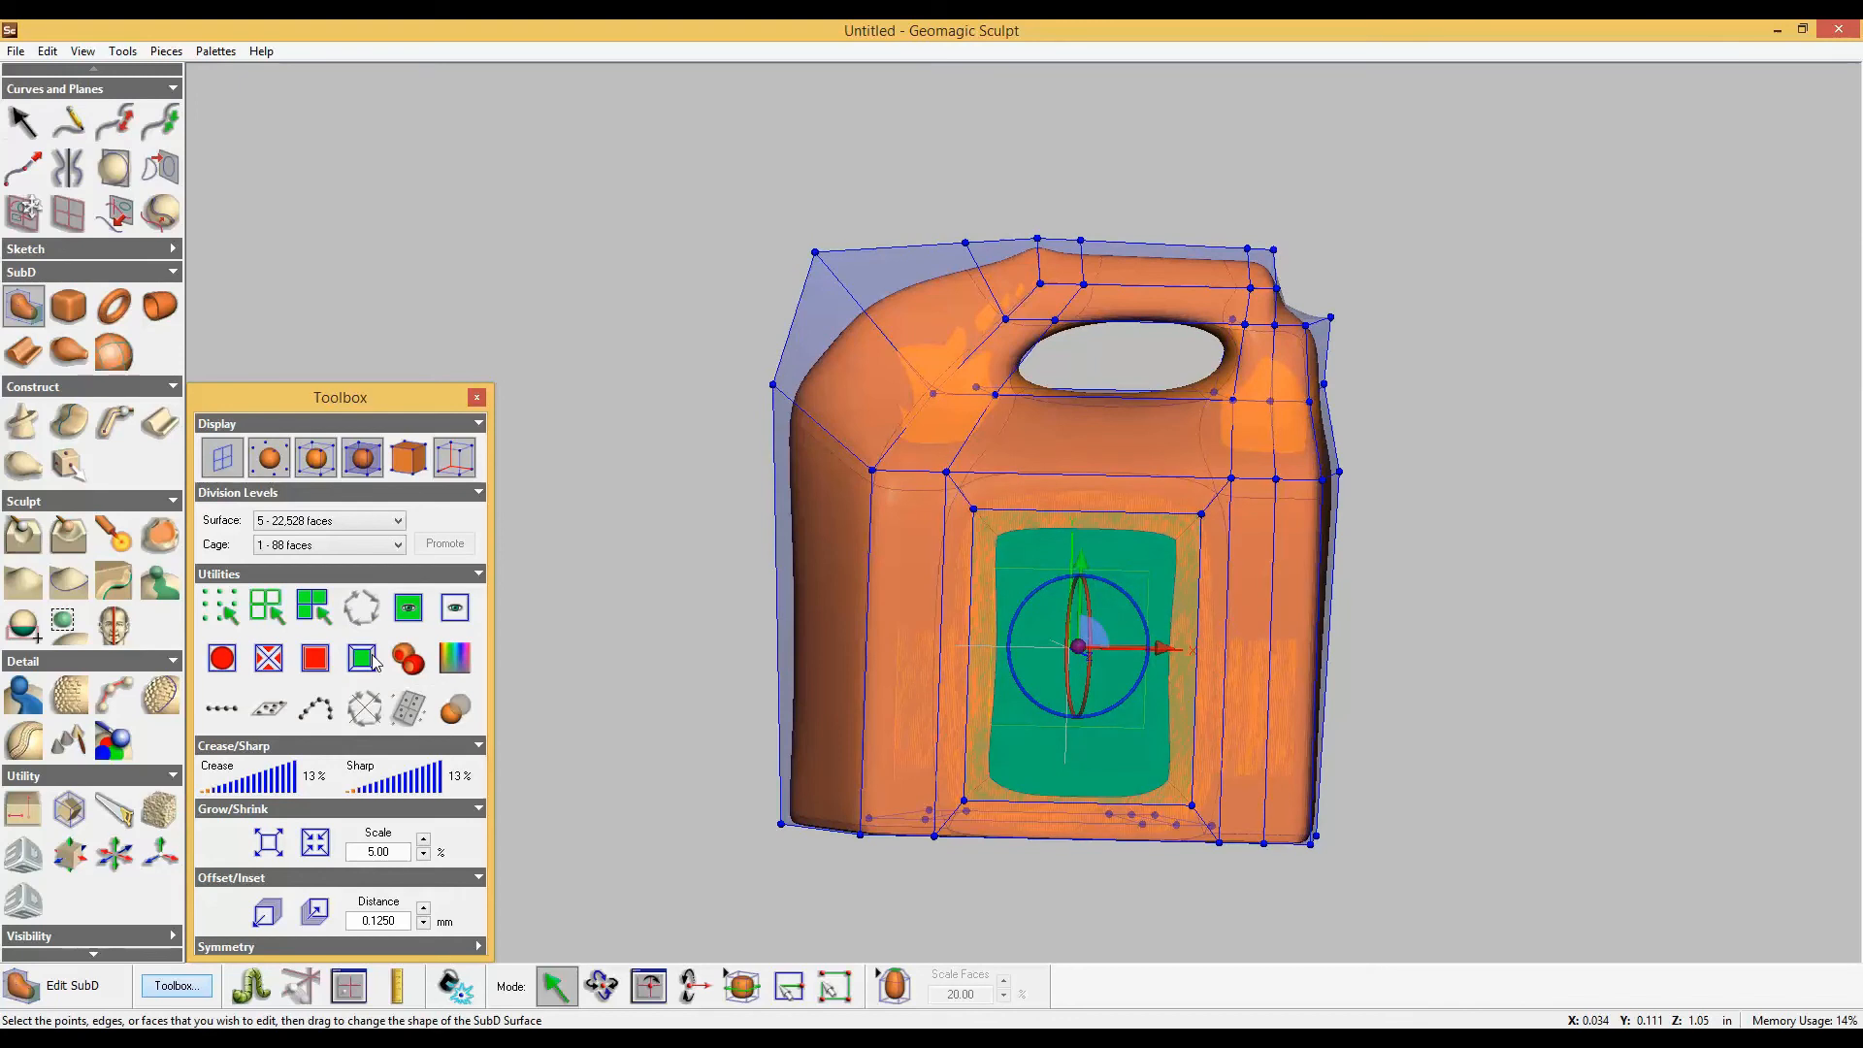
pyautogui.click(324, 853)
pyautogui.click(324, 853)
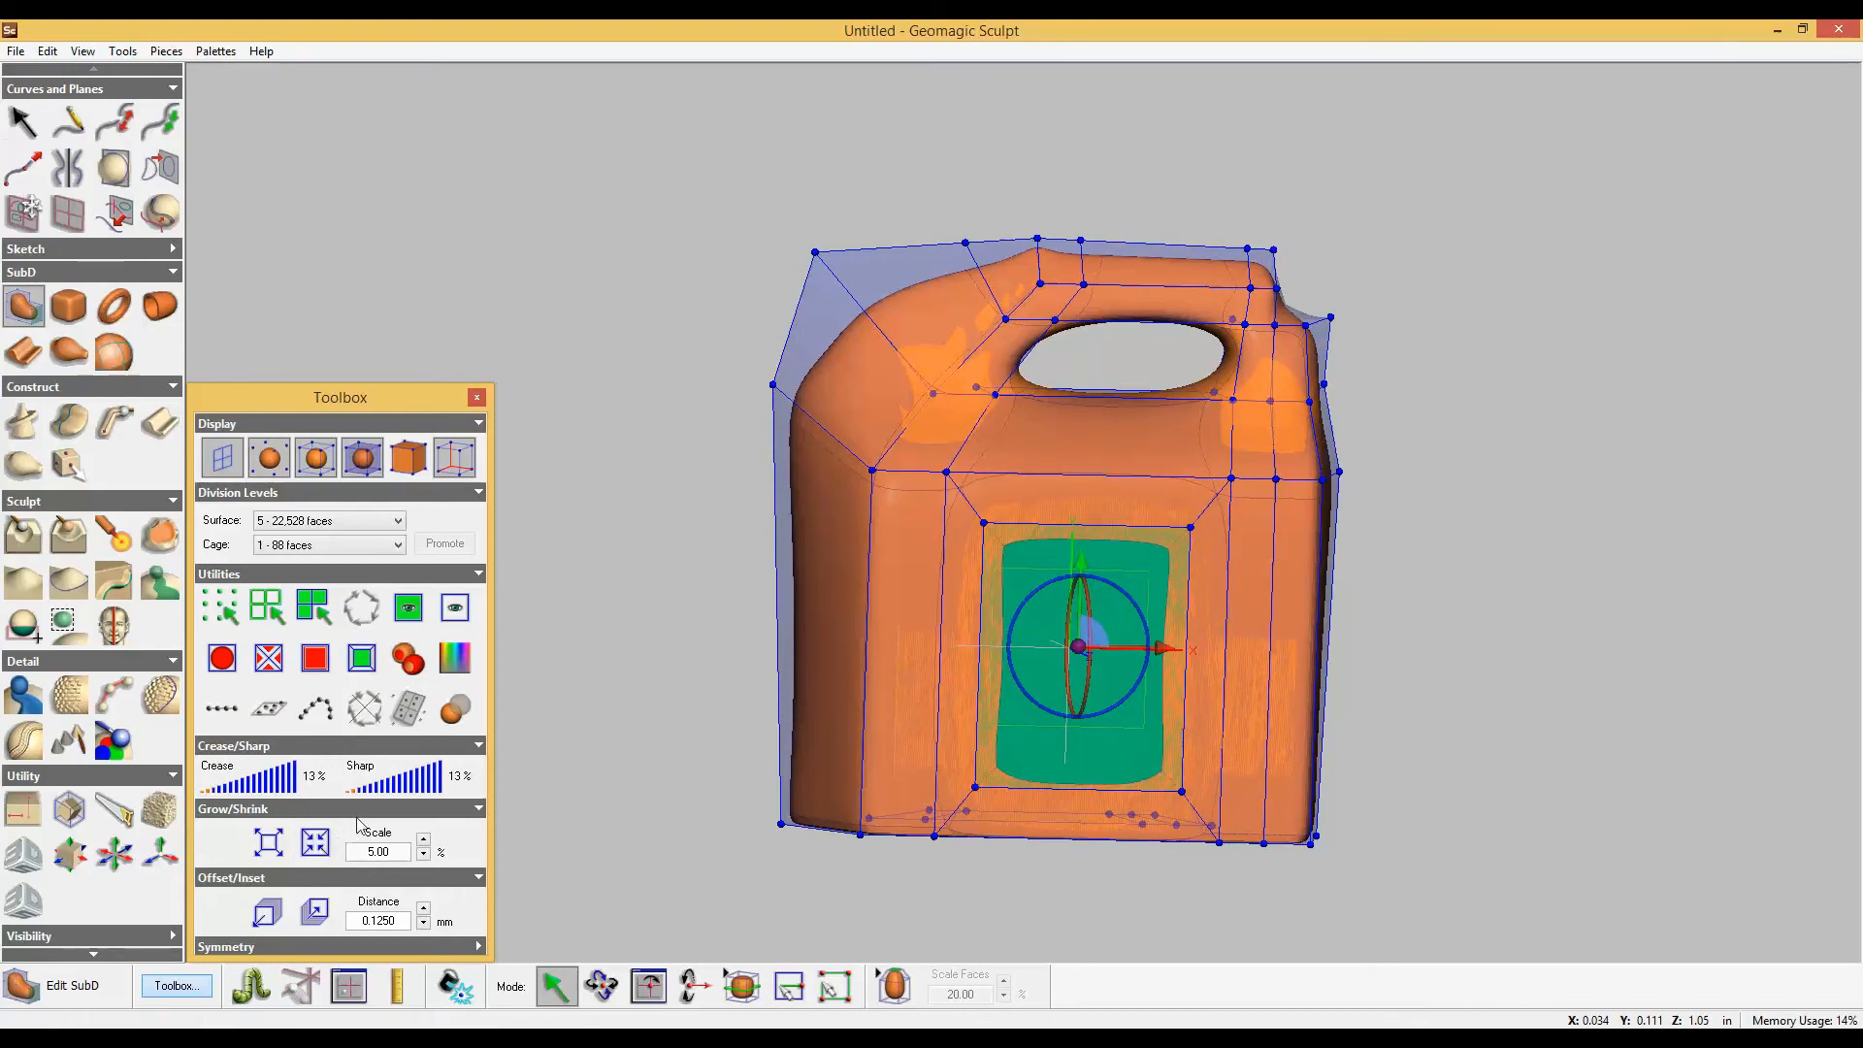
# Inset the inner front face by 0.1250 mm, setting its crease to about 44% and its sharpness to about 47%.
pyautogui.click(316, 913)
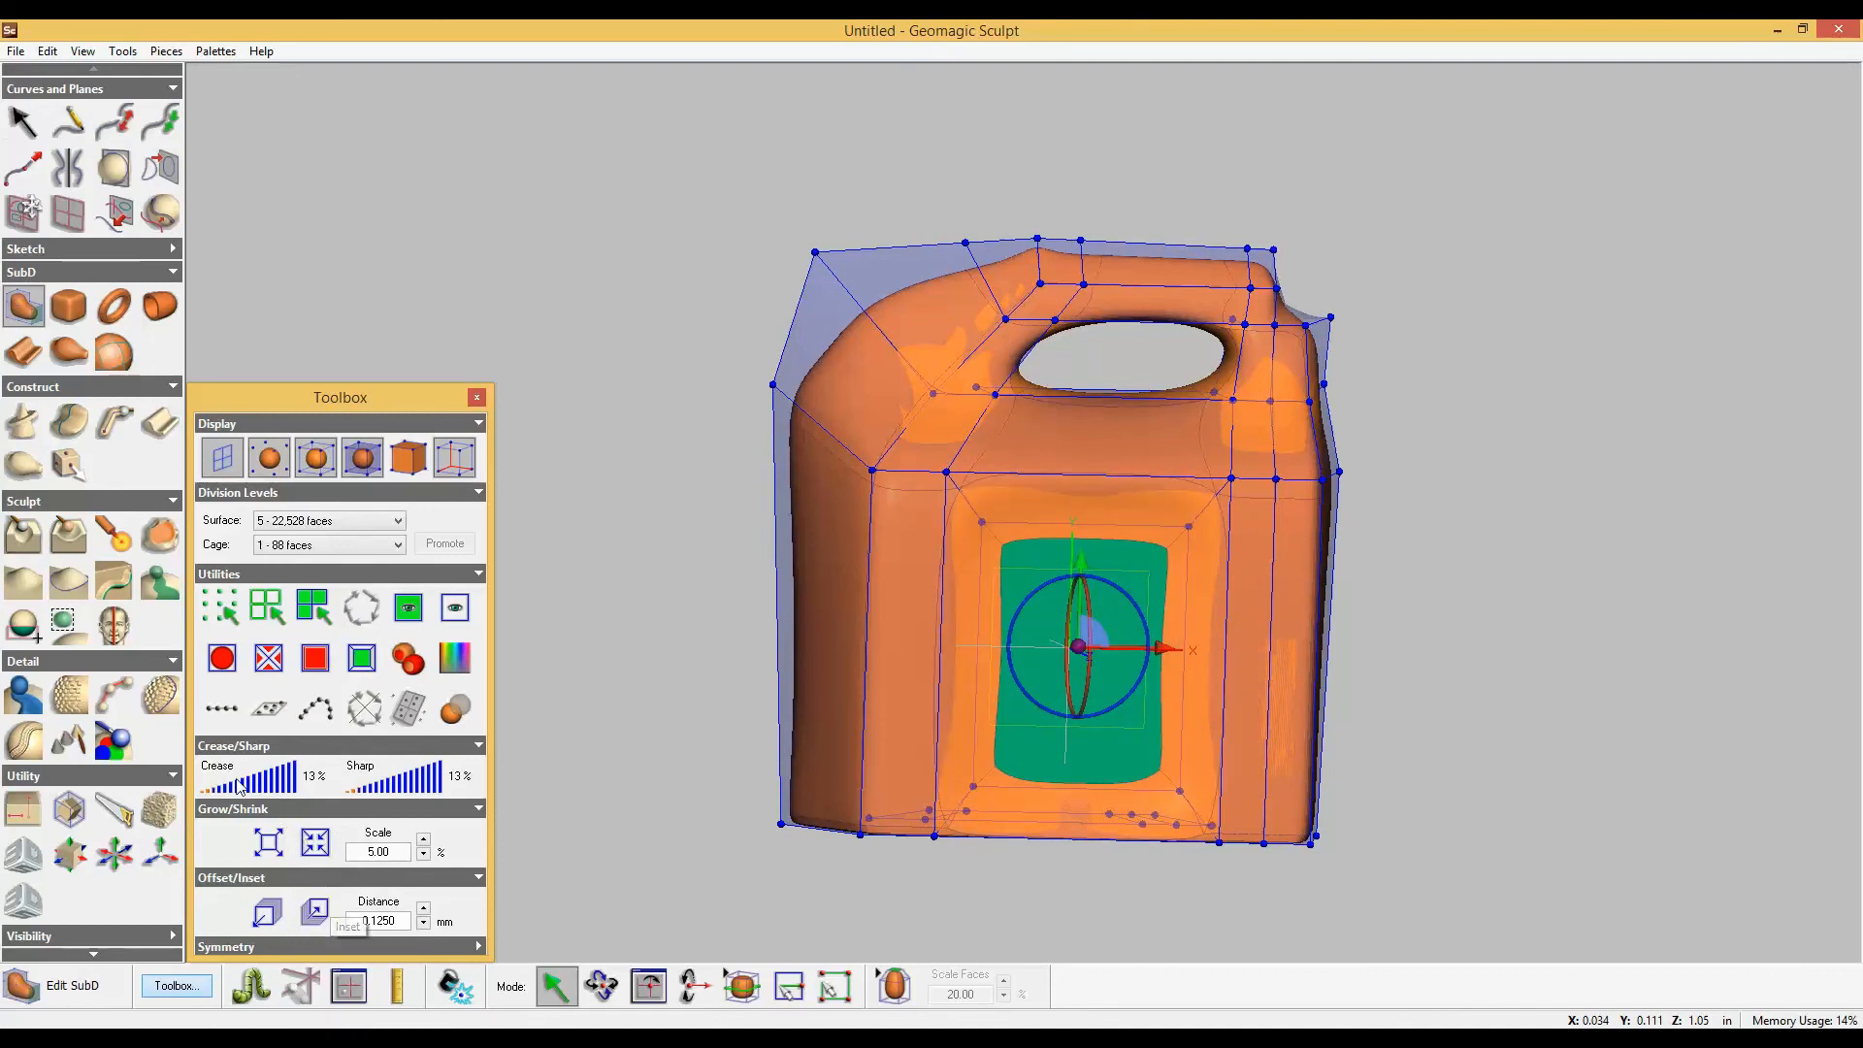
pyautogui.moveTo(238, 789)
pyautogui.mouseDown()
pyautogui.moveTo(280, 791)
pyautogui.moveTo(249, 794)
pyautogui.mouseUp()
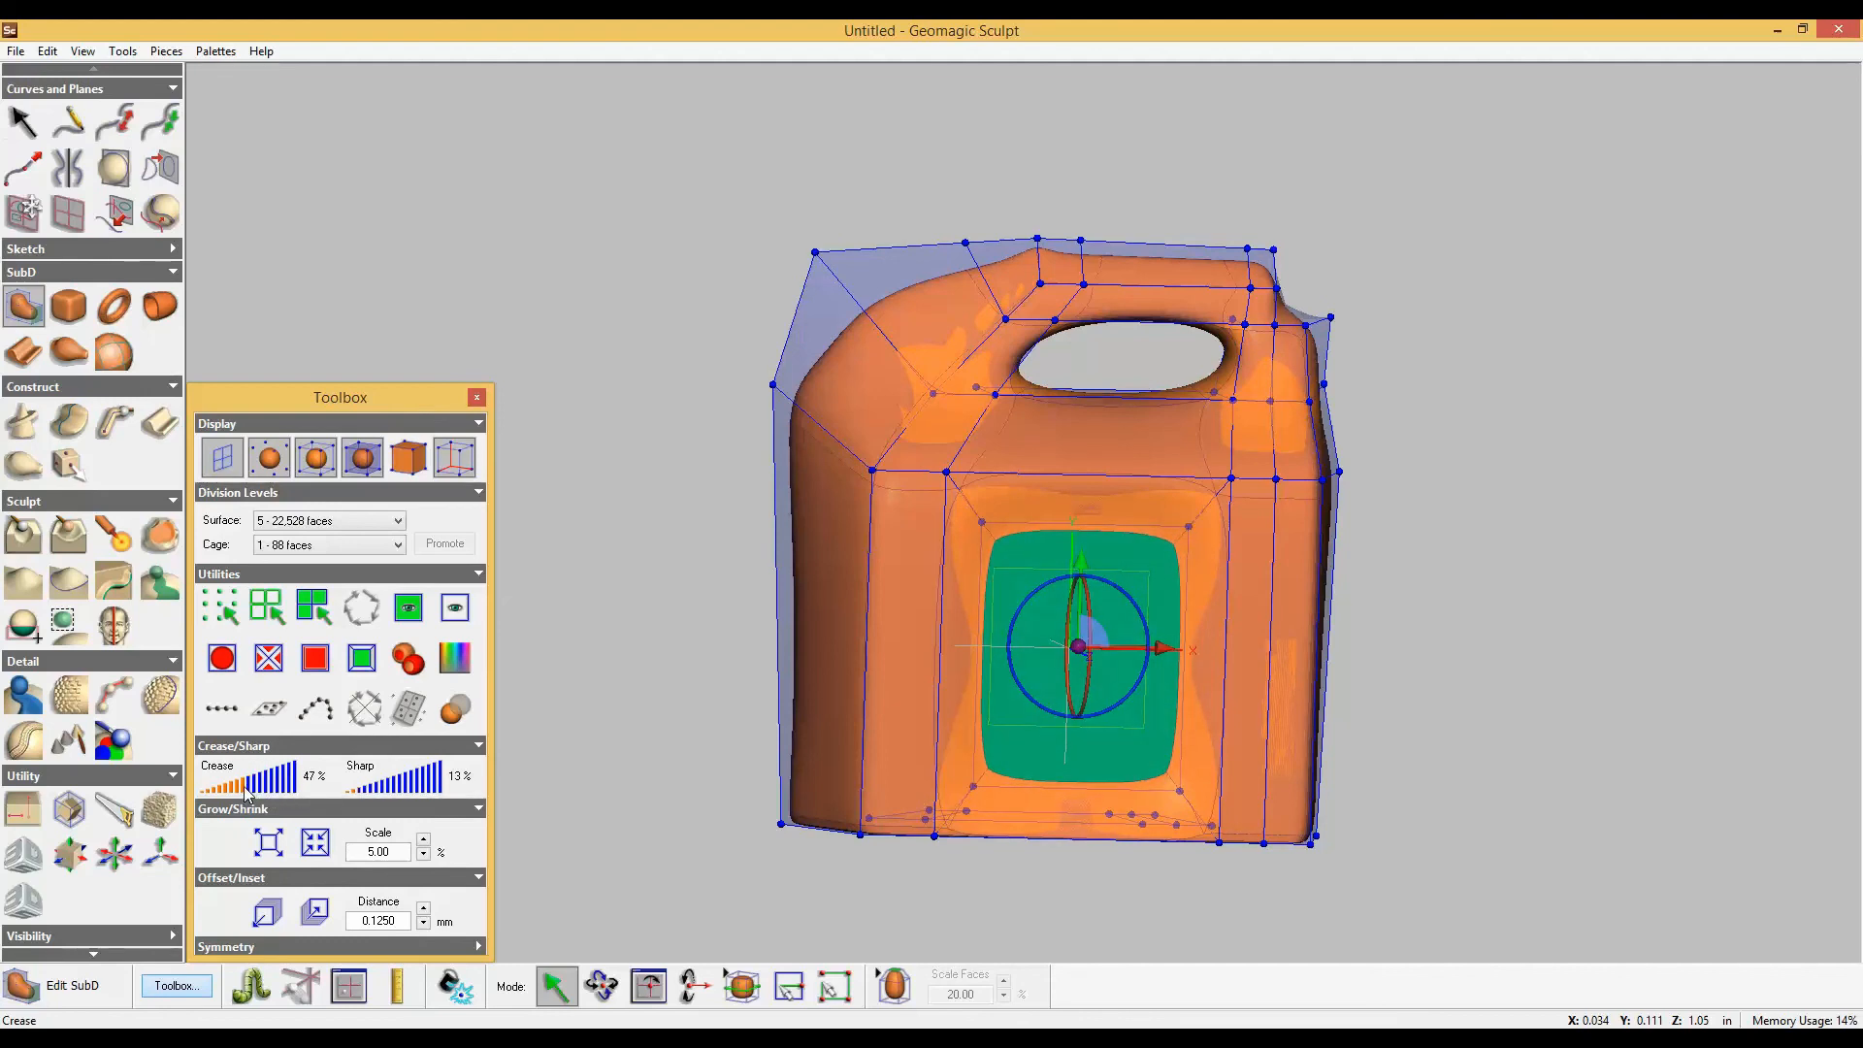
pyautogui.click(372, 794)
pyautogui.moveTo(373, 798)
pyautogui.mouseDown()
pyautogui.moveTo(406, 798)
pyautogui.moveTo(392, 794)
pyautogui.mouseUp()
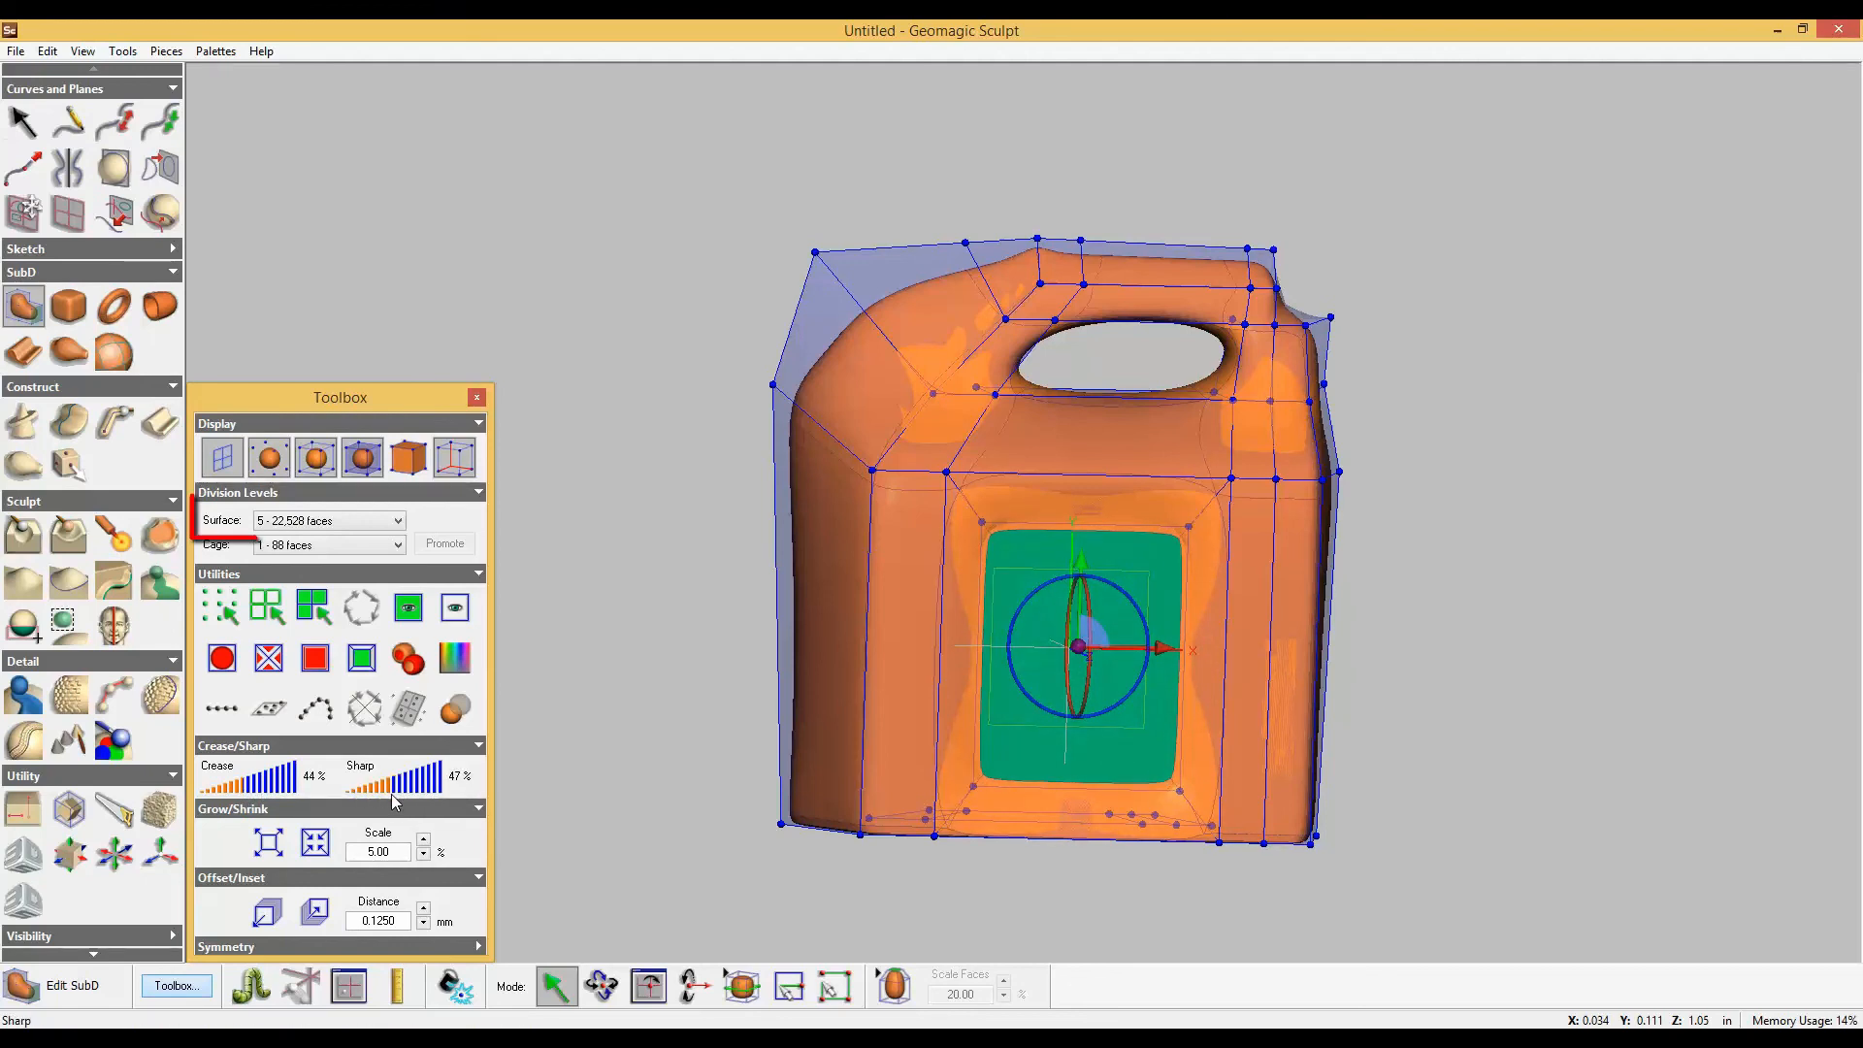
# Raise the surface division level to 8 and view the refined gas can from another angle.
pyautogui.click(388, 521)
pyautogui.click(368, 492)
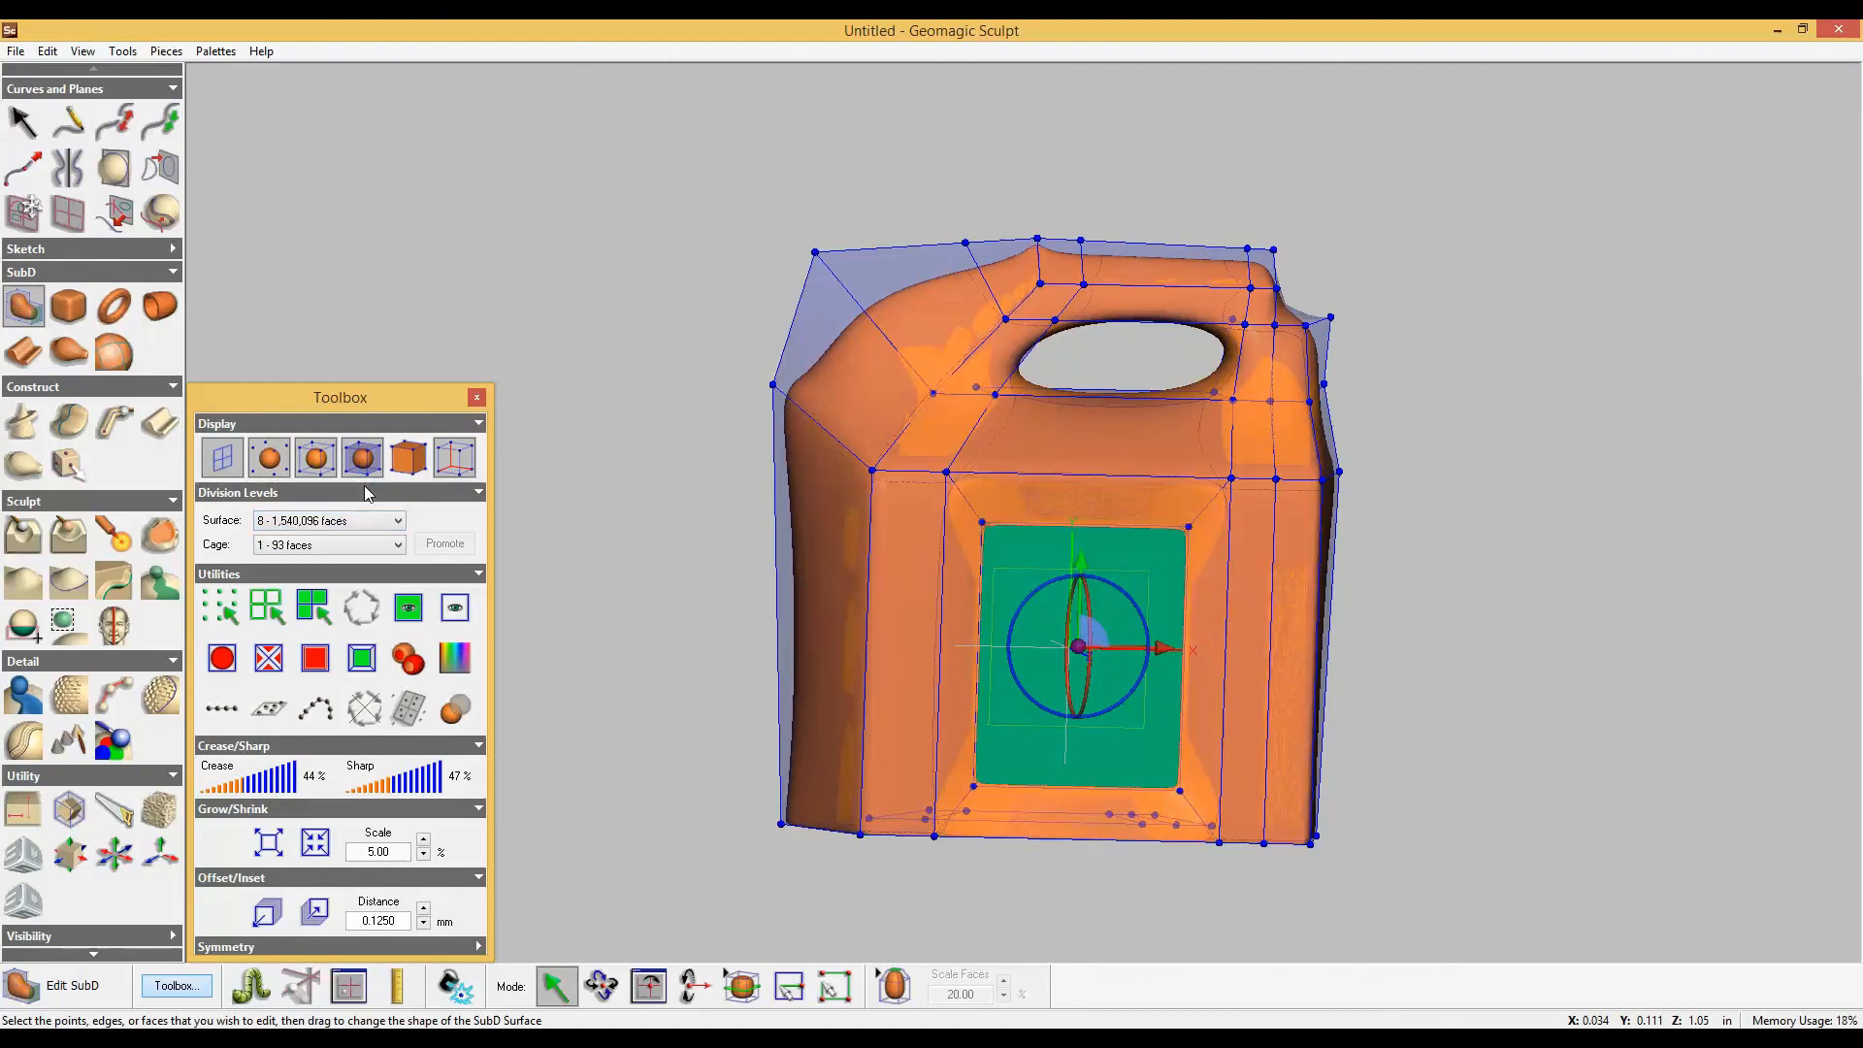
pyautogui.moveTo(894, 695); pyautogui.dragTo(971, 695, button='right')
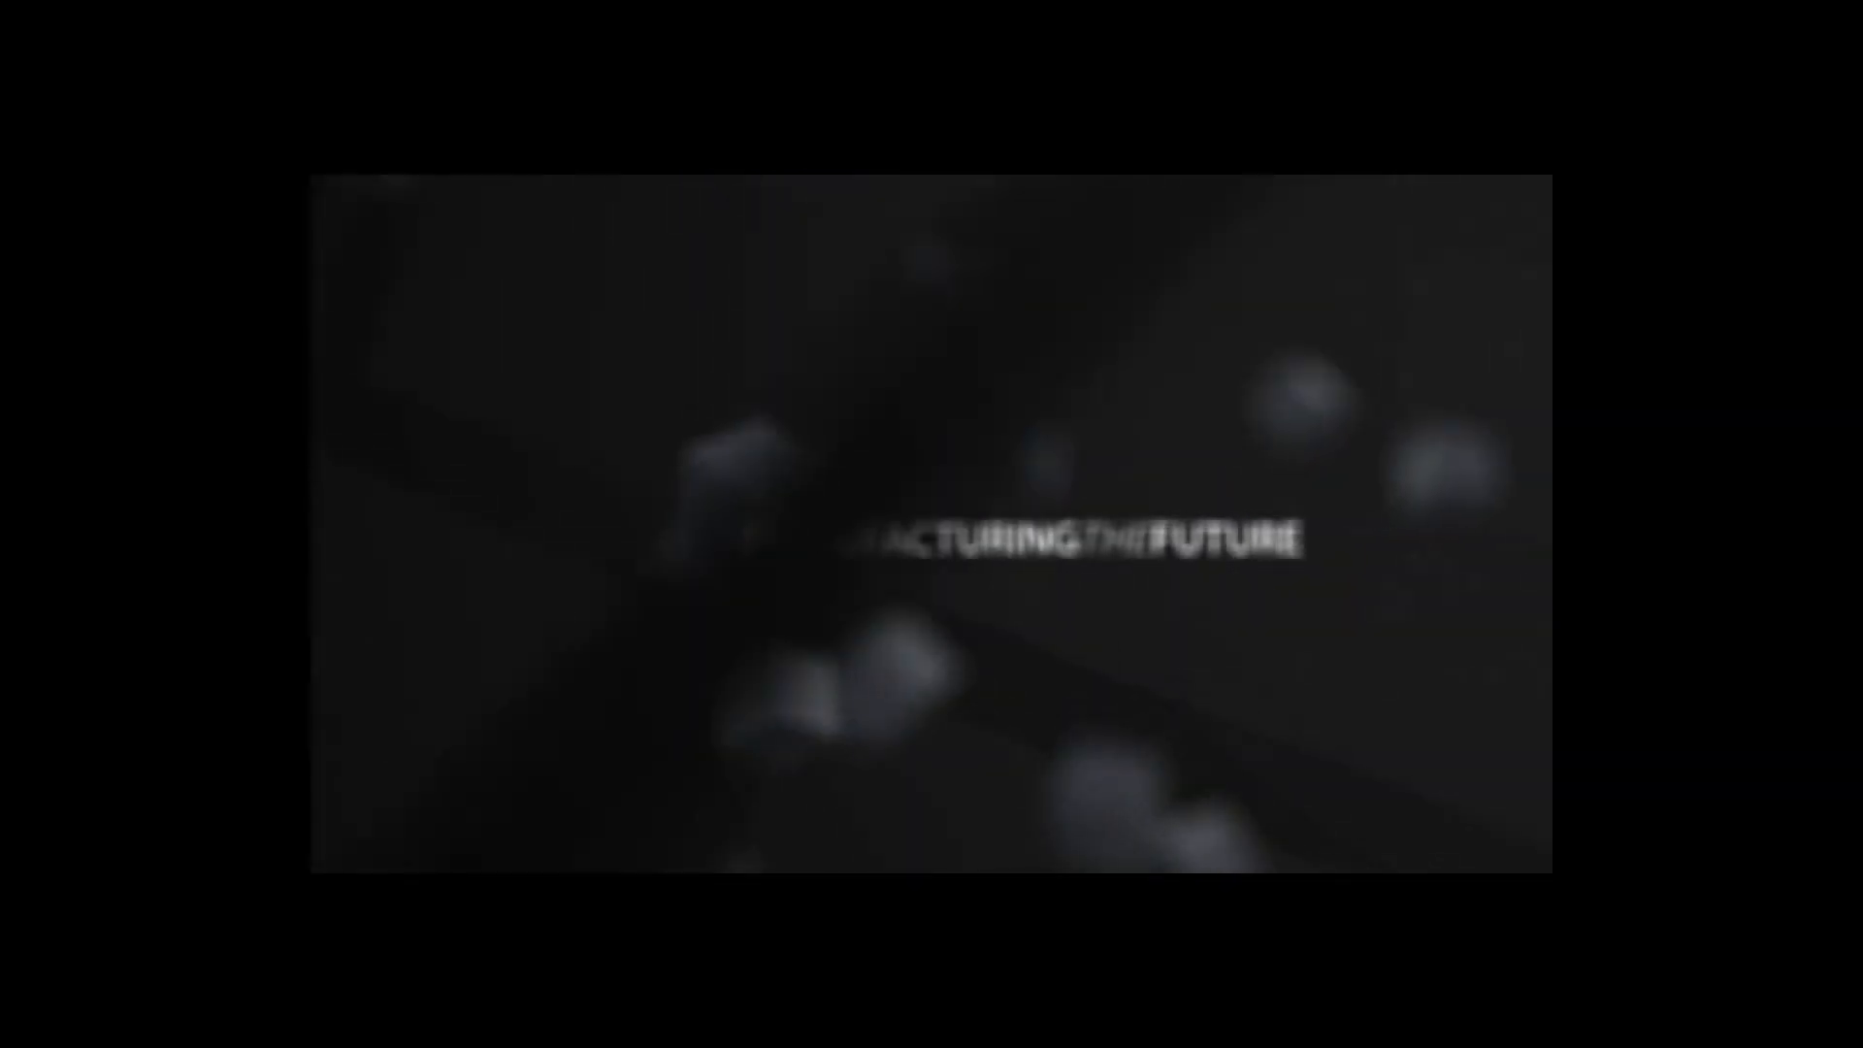